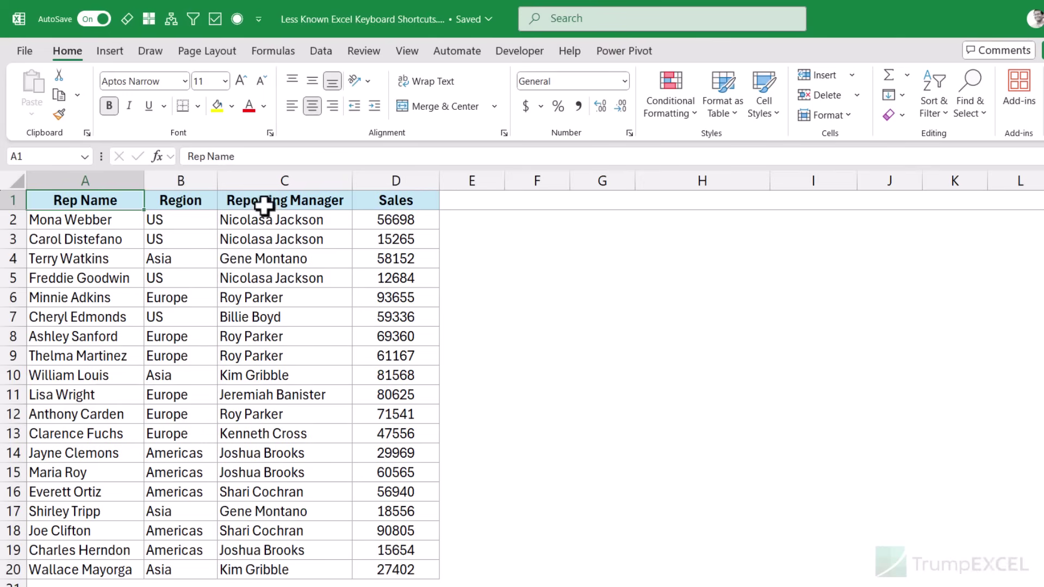
Turn on filters for the sales table, with the Reporting Manager header in C1 selected
{"action": "left_click", "coordinate": [269, 299]}
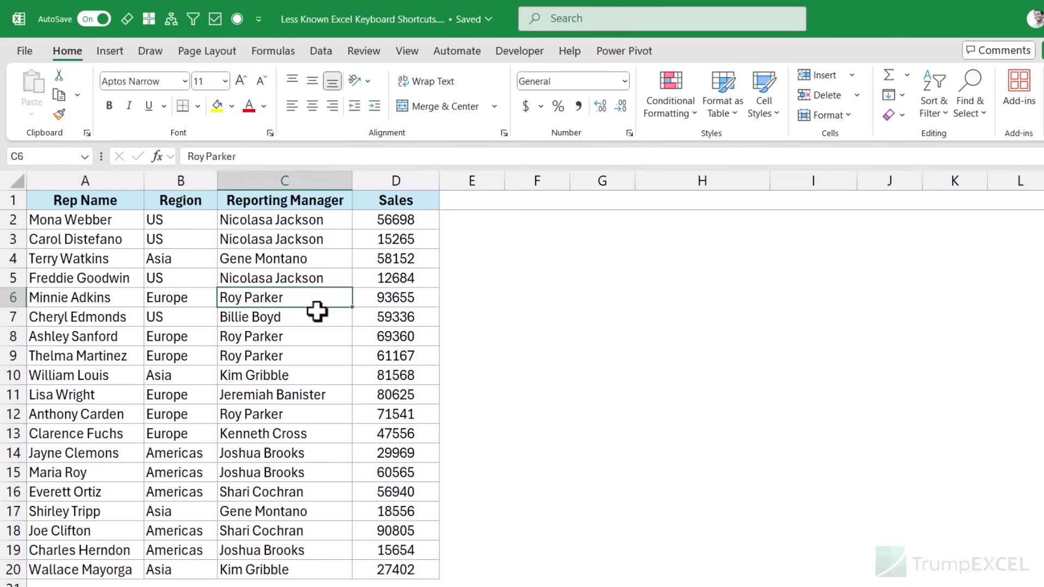
{"action": "left_click", "coordinate": [285, 200]}
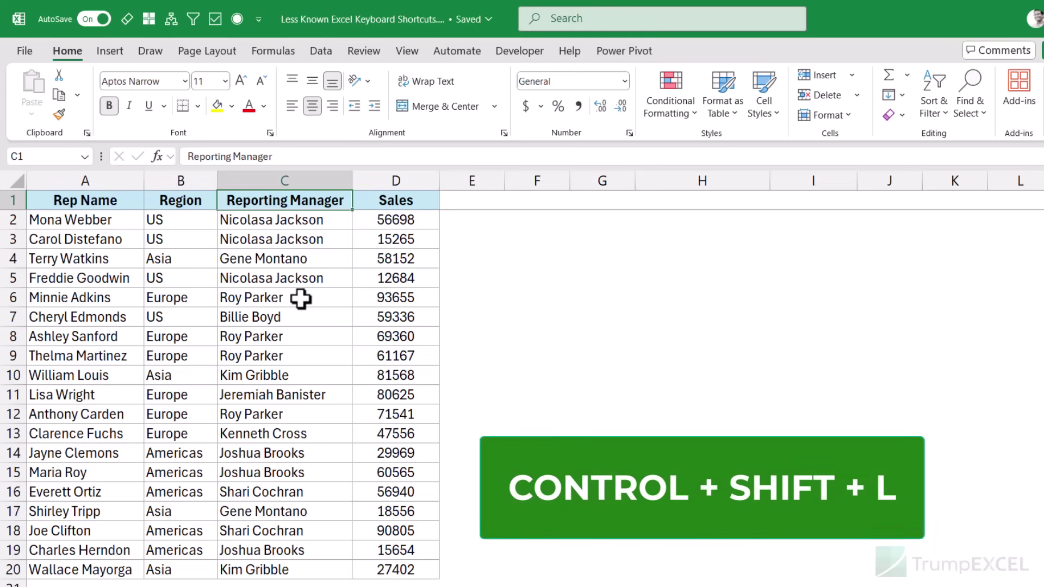
{"action": "key", "text": "ctrl+shift+l"}
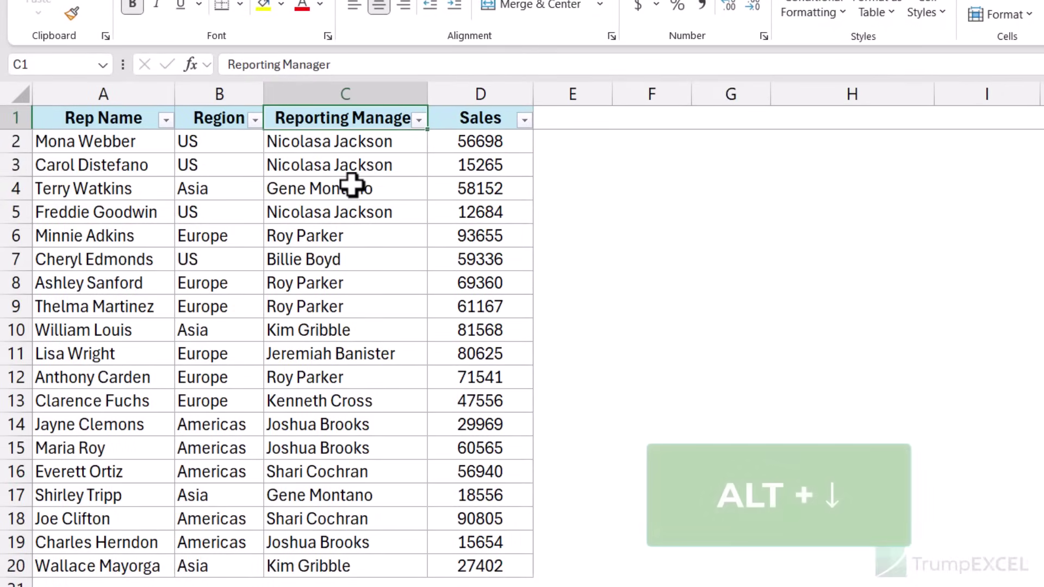
Filter the Reporting Manager column to the manager in C6 by searching for the first name, and clear that filter
{"action": "key", "text": "alt+Down"}
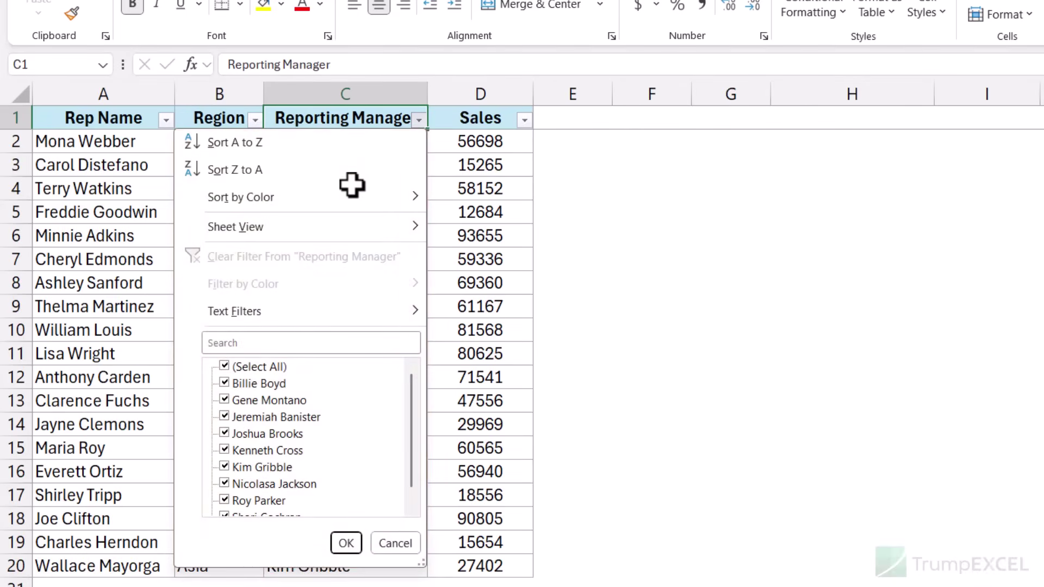
{"action": "key", "text": "Down"}
{"action": "key", "text": "Down"}
{"action": "key", "text": "Down"}
{"action": "key", "text": "Down"}
{"action": "key", "text": "Down"}
{"action": "key", "text": "Down"}
{"action": "key", "text": "Down"}
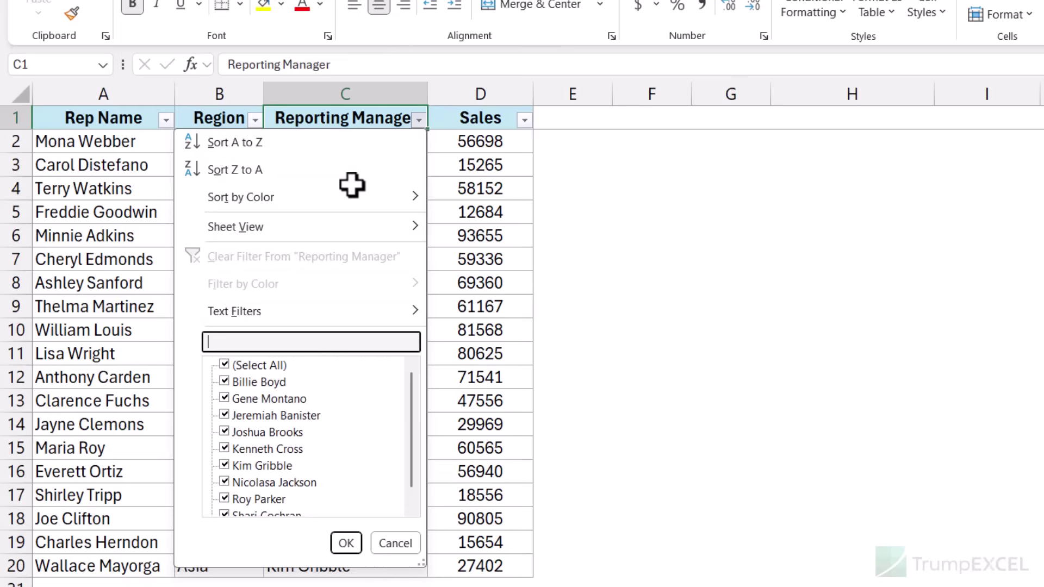
{"action": "type", "text": "roy"}
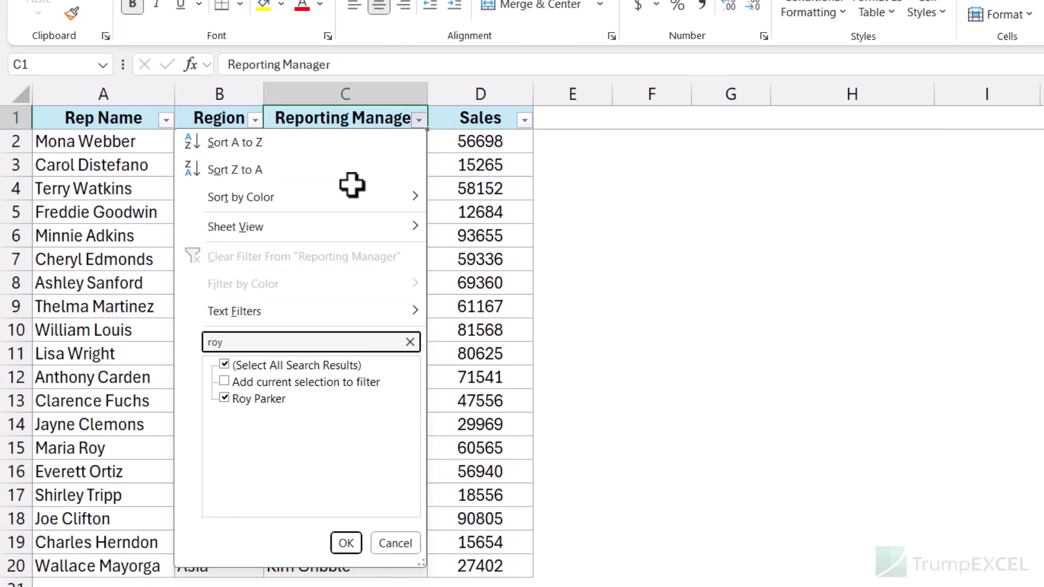
{"action": "key", "text": "Return"}
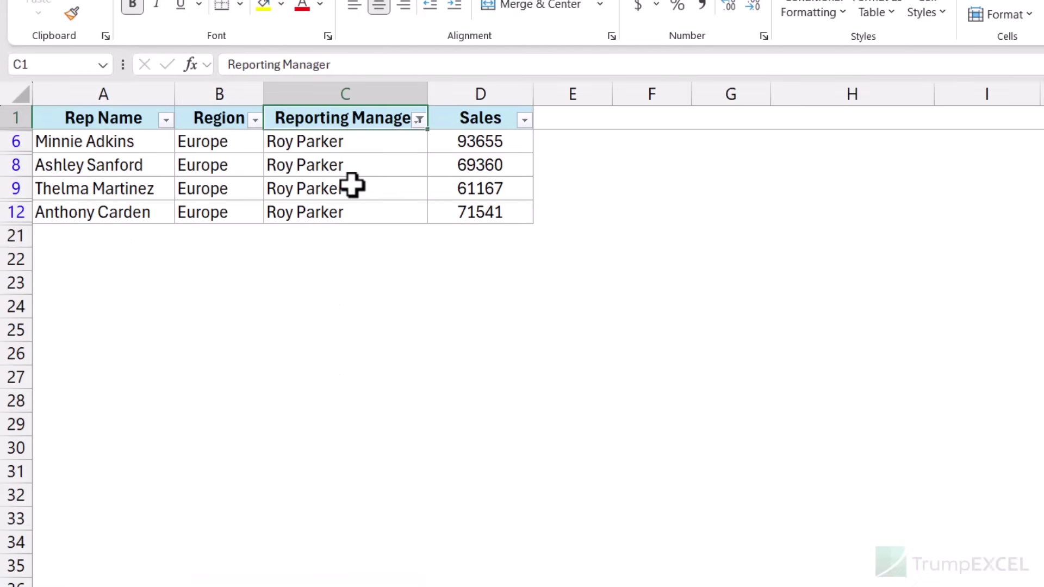
{"action": "key", "text": "alt+Down"}
{"action": "key", "text": "c"}
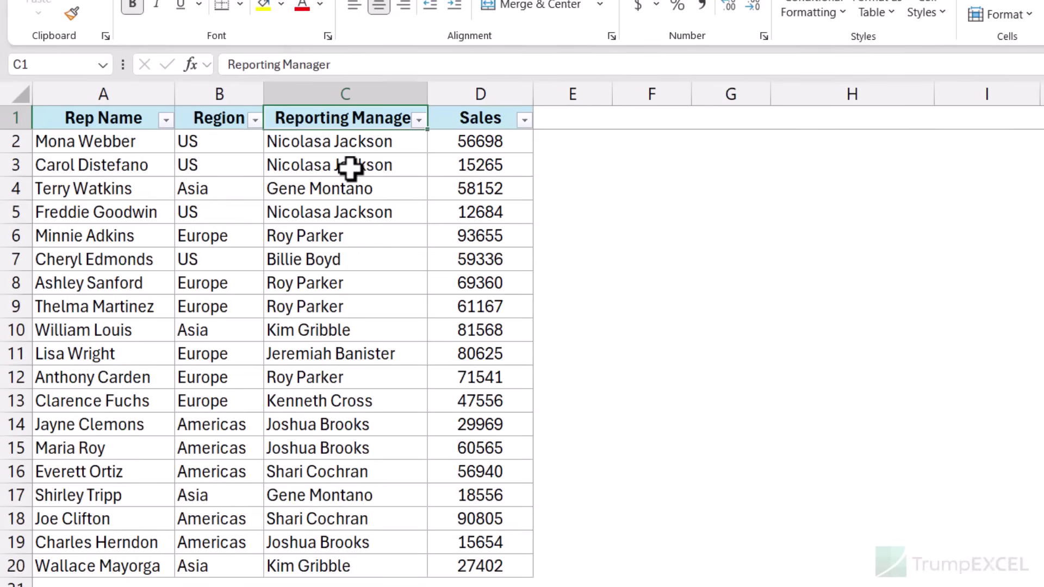
{"action": "key", "text": "alt+Down"}
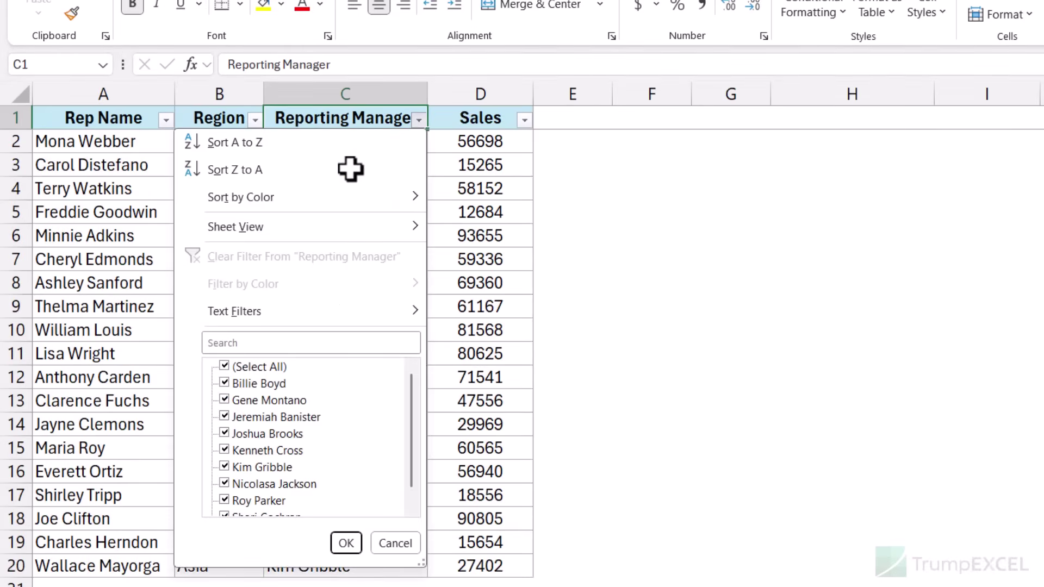
{"action": "key", "text": "e"}
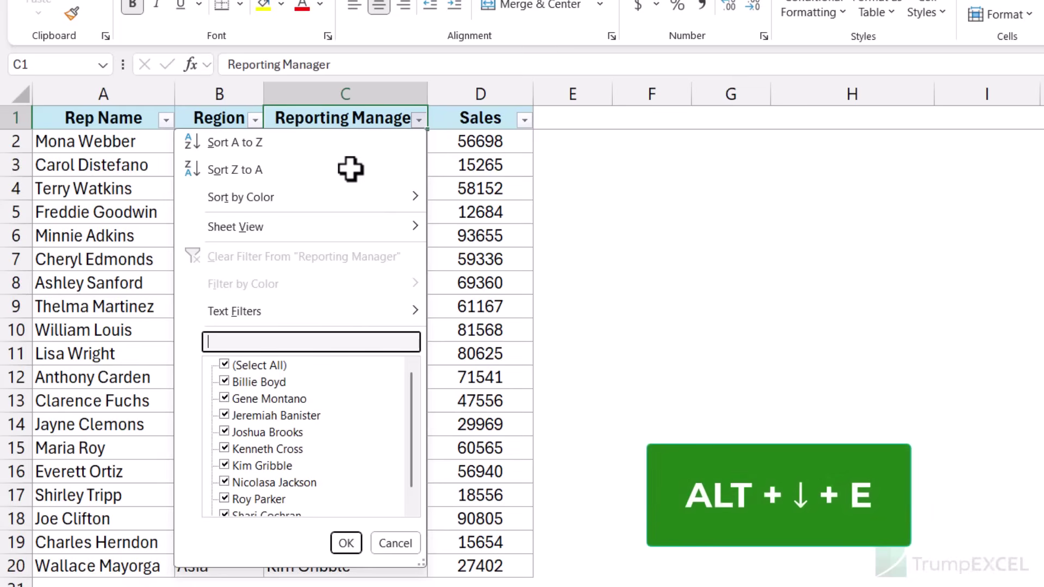
{"action": "key", "text": "ctrl+2"}
{"action": "left_click_drag", "start_coordinate": [222, 340], "coordinate": [292, 311]}
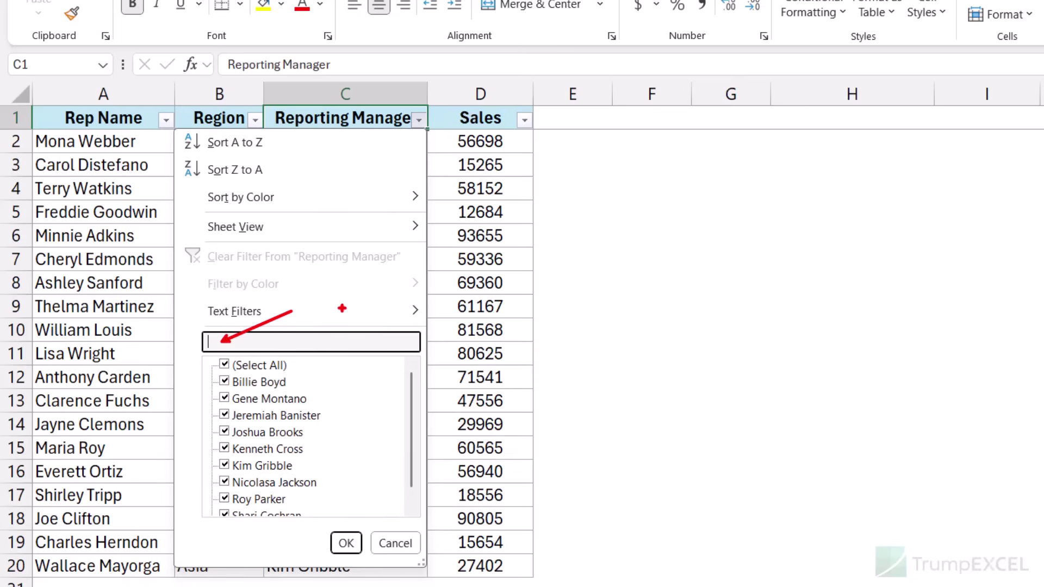
{"action": "key", "text": "Escape"}
Use the Reporting Manager filter search with the C6 manager's first name, apply it, and clear the filter again
{"action": "key", "text": "alt+Down"}
{"action": "type", "text": "eroy"}
{"action": "key", "text": "Return"}
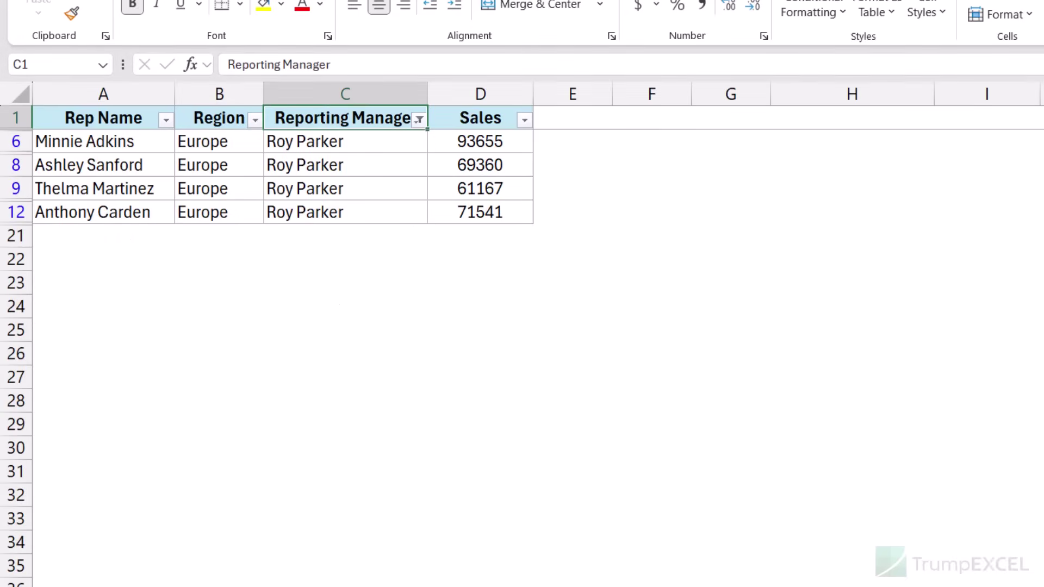
{"action": "key", "text": "alt+Down"}
{"action": "key", "text": "c"}
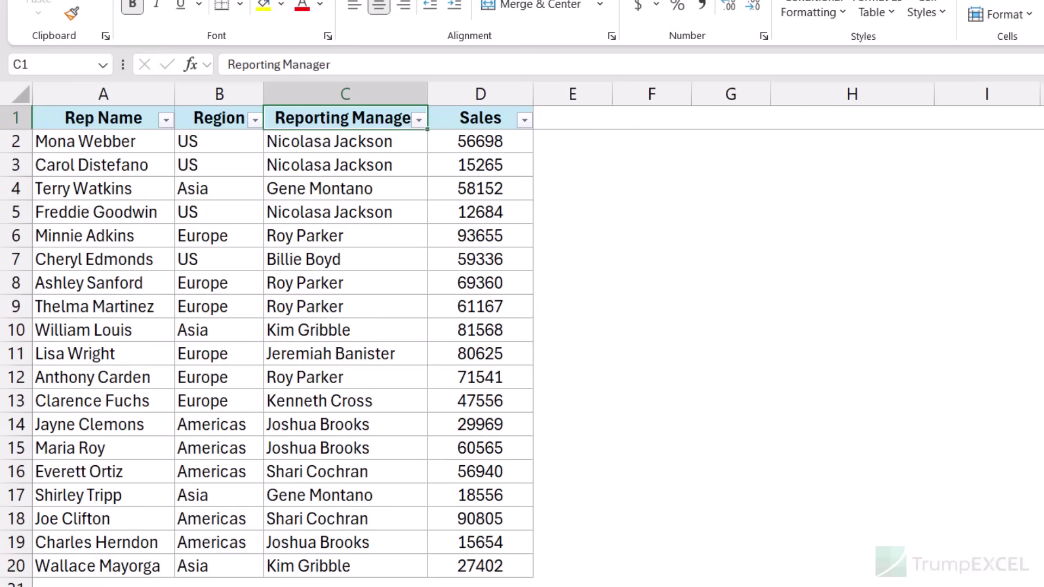
{"action": "key", "text": "alt+Down"}
{"action": "key", "text": "e"}
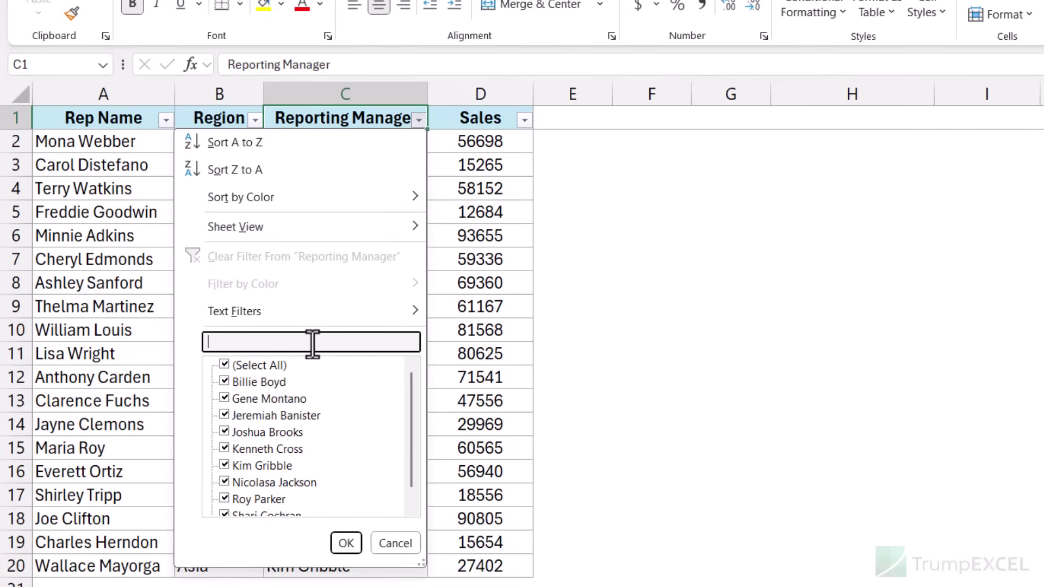
{"action": "key", "text": "Down"}
{"action": "key", "text": "Down"}
{"action": "key", "text": "Down"}
{"action": "key", "text": "Down"}
{"action": "key", "text": "Down"}
{"action": "key", "text": "Escape"}
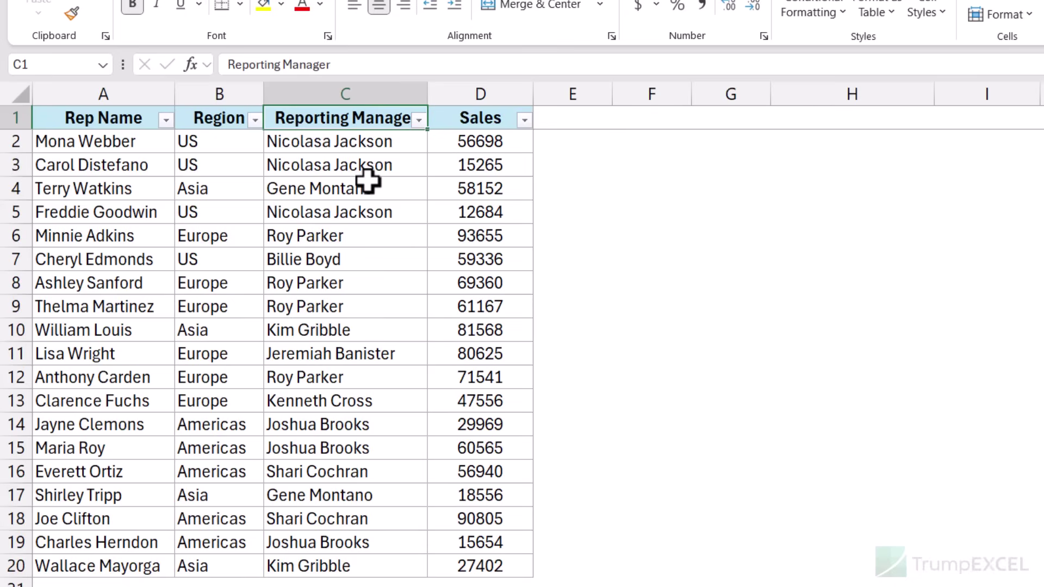
Show only the rows whose Reporting Manager matches the first name in C6, and restore all rows by clearing the filter
{"action": "key", "text": "alt+Down"}
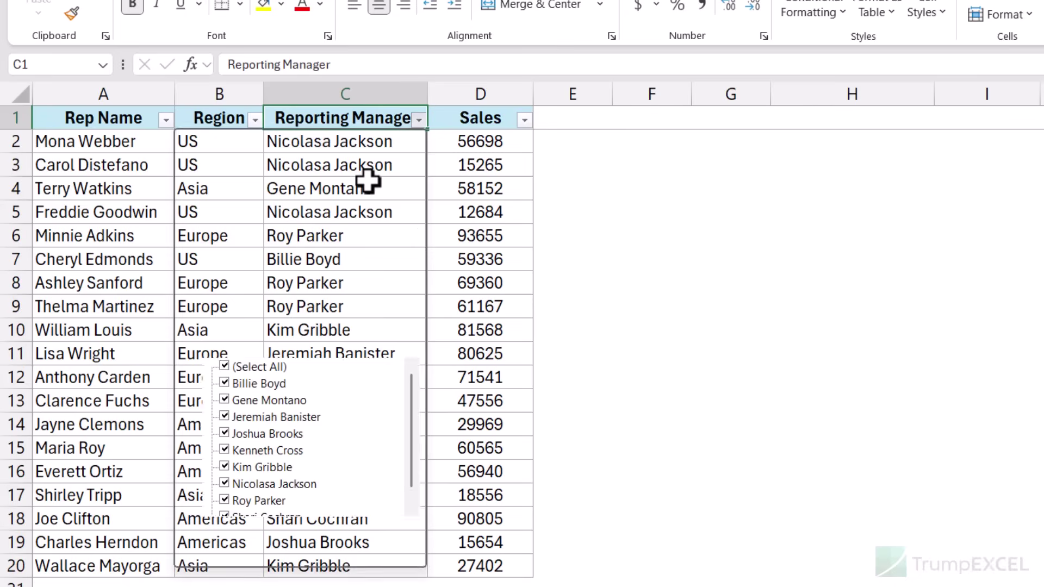
{"action": "type", "text": "roy"}
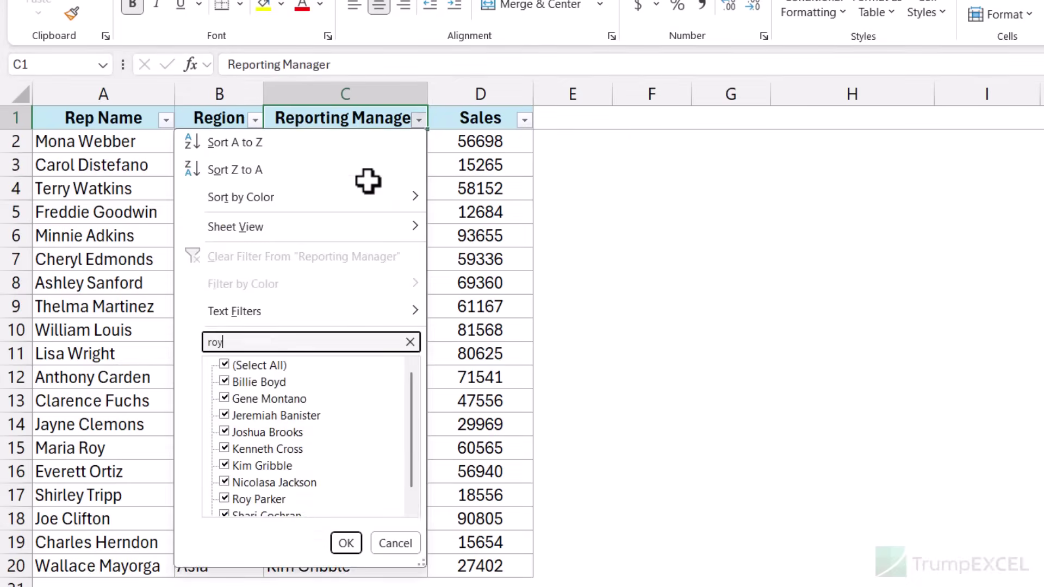
{"action": "key", "text": "Return"}
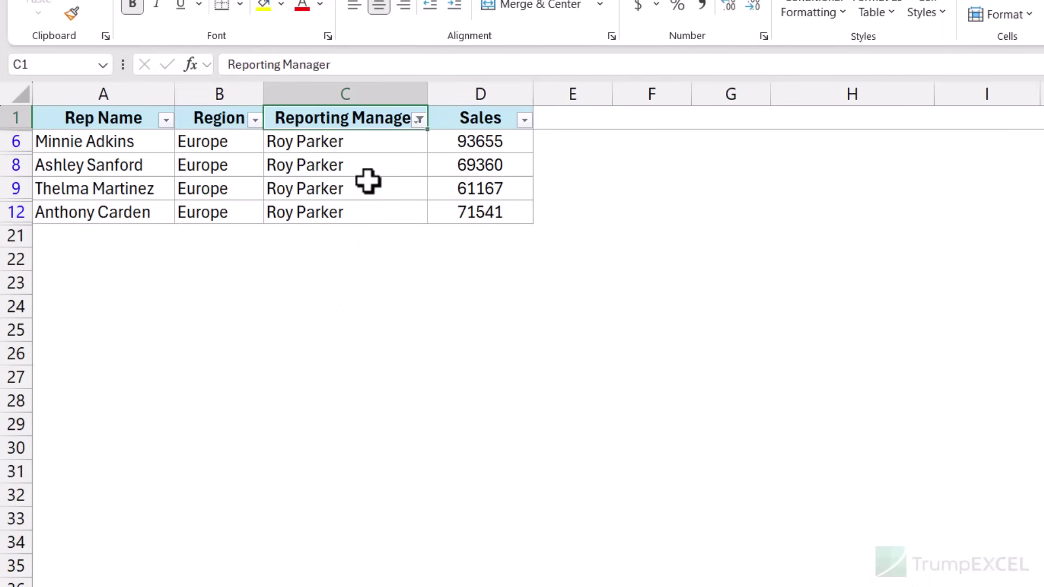
{"action": "key", "text": "alt+Down"}
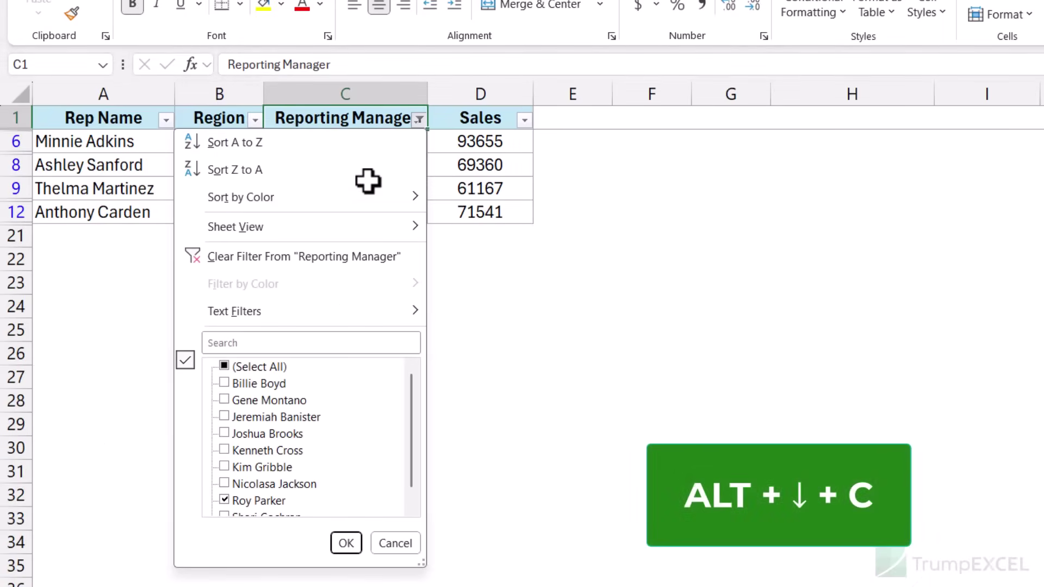
{"action": "key", "text": "c"}
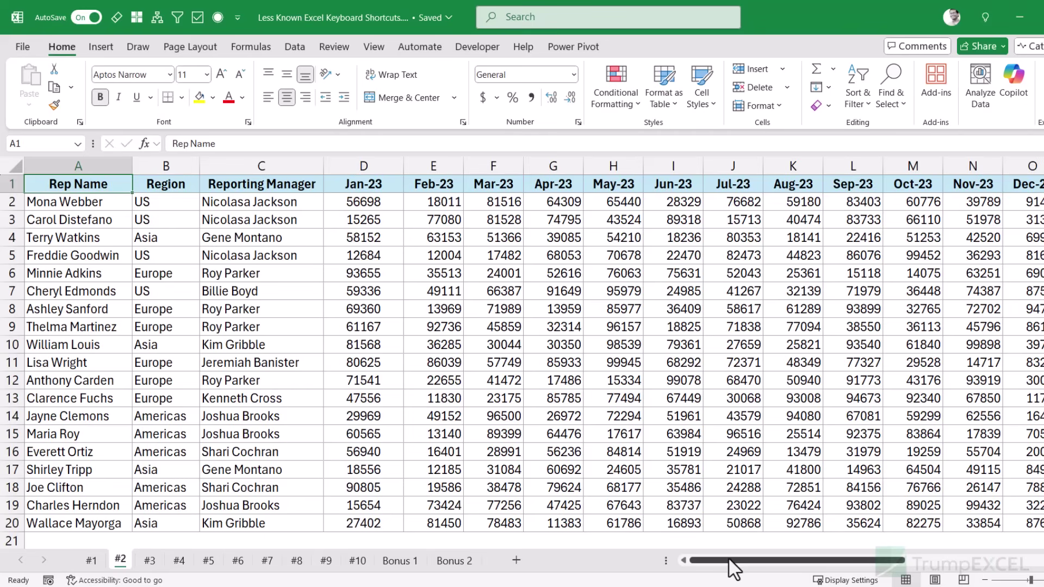
Move along row 5 from A5 and back, and view the monthly columns through Jan-25 before returning to column A
{"action": "mouse_move", "coordinate": [733, 569]}
{"action": "left_mouse_down"}
{"action": "mouse_move", "coordinate": [819, 566]}
{"action": "mouse_move", "coordinate": [749, 568]}
{"action": "left_mouse_up"}
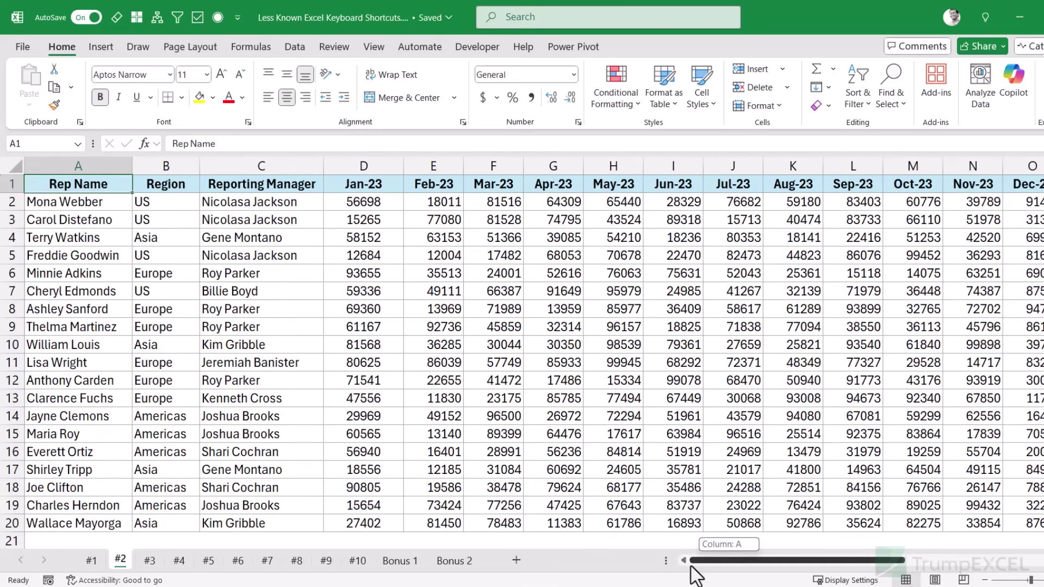
{"action": "left_click", "coordinate": [95, 259]}
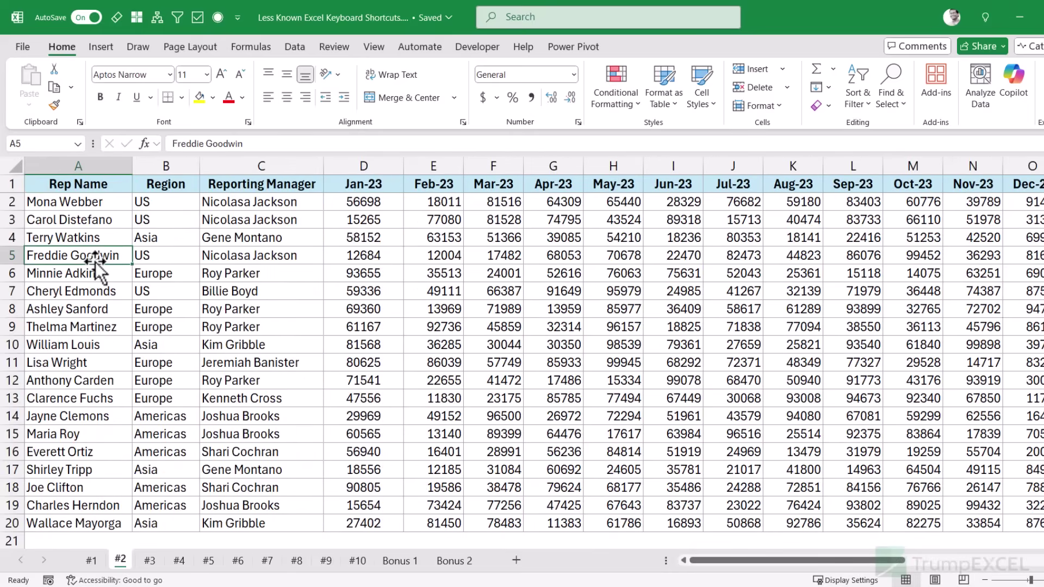
{"action": "key", "text": "Right"}
{"action": "key", "text": "Right"}
{"action": "key", "text": "Right"}
{"action": "key", "text": "Right"}
{"action": "key", "text": "Right"}
{"action": "key", "text": "Right"}
{"action": "key", "text": "Right"}
{"action": "key", "text": "Right"}
{"action": "key", "text": "Right"}
{"action": "key", "text": "Right"}
{"action": "key", "text": "Right"}
{"action": "key", "text": "Right"}
{"action": "key", "text": "Right"}
{"action": "key", "text": "Left"}
{"action": "key", "text": "Left"}
{"action": "key", "text": "Left"}
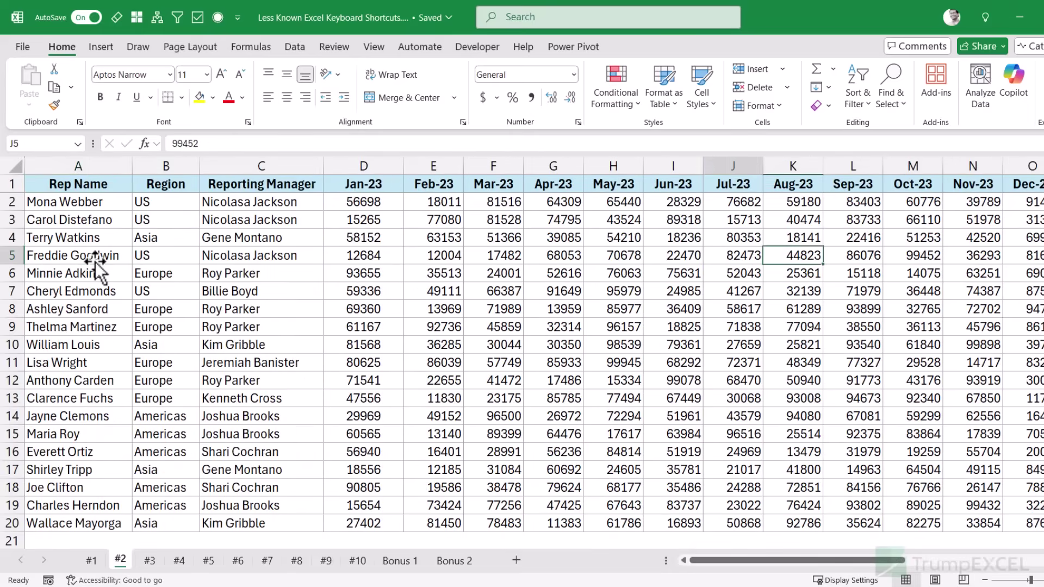
{"action": "key", "text": "Left"}
{"action": "key", "text": "Left"}
{"action": "key", "text": "Left"}
{"action": "key", "text": "Left"}
{"action": "key", "text": "Left"}
{"action": "key", "text": "Left"}
{"action": "key", "text": "Left"}
{"action": "key", "text": "Left"}
{"action": "key", "text": "Left"}
{"action": "key", "text": "Left"}
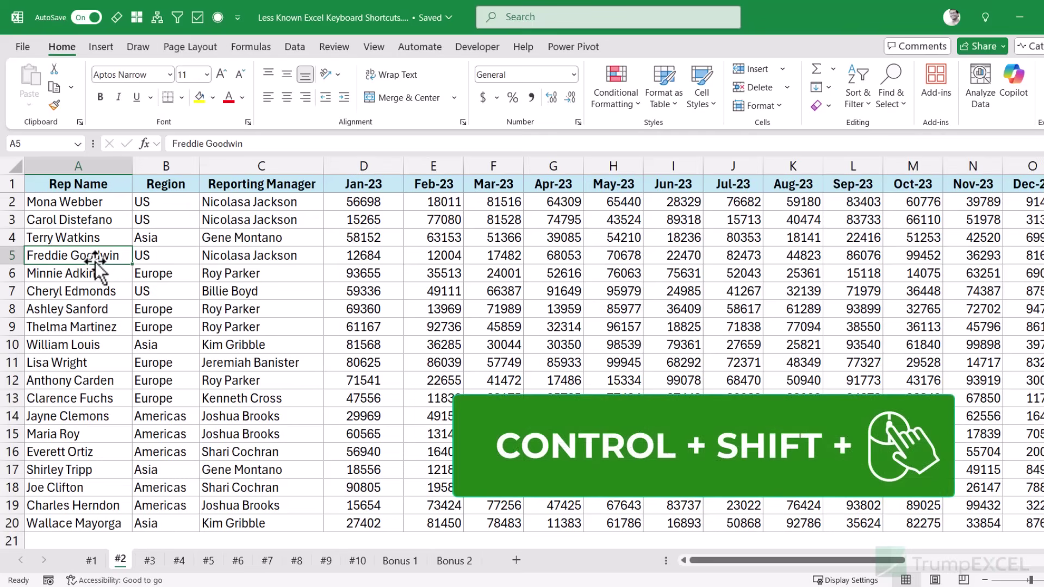
{"action": "scroll", "coordinate": [293, 292], "scroll_direction": "right", "scroll_amount": 6}
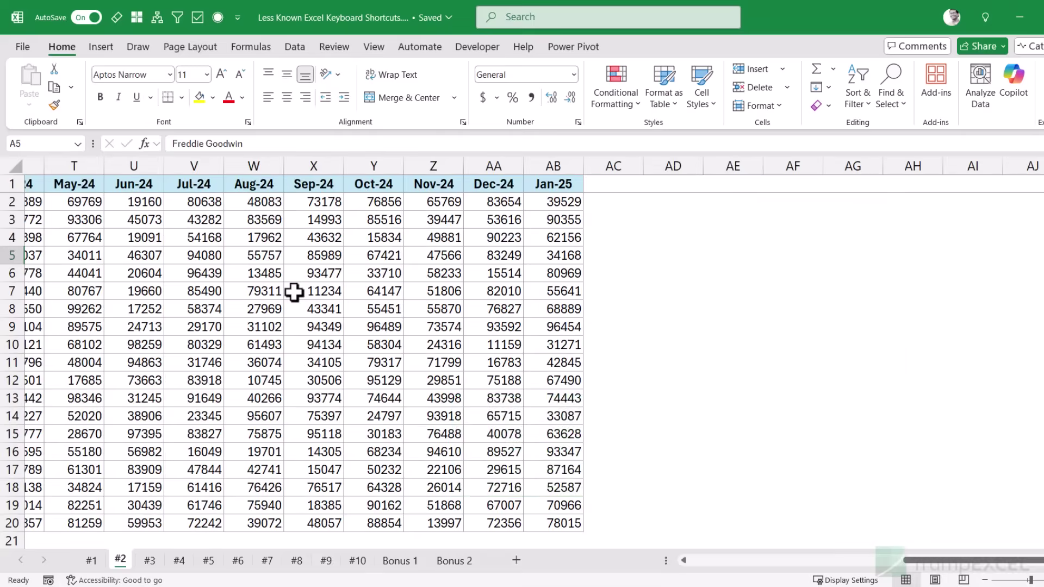
{"action": "scroll", "coordinate": [294, 292], "scroll_direction": "left", "scroll_amount": 6}
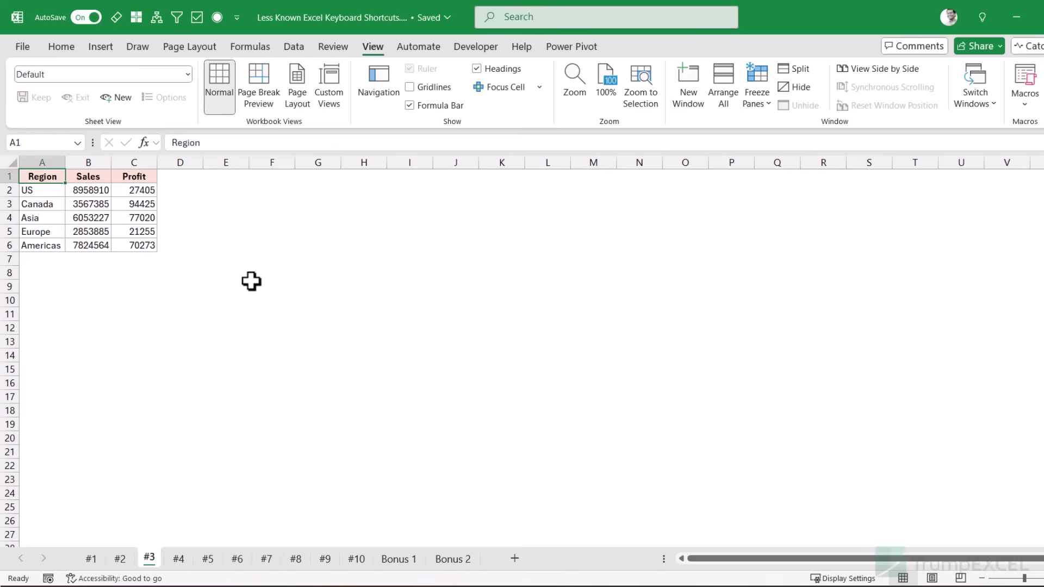
{"action": "scroll", "coordinate": [265, 283], "scroll_direction": "up", "scroll_amount": 3}
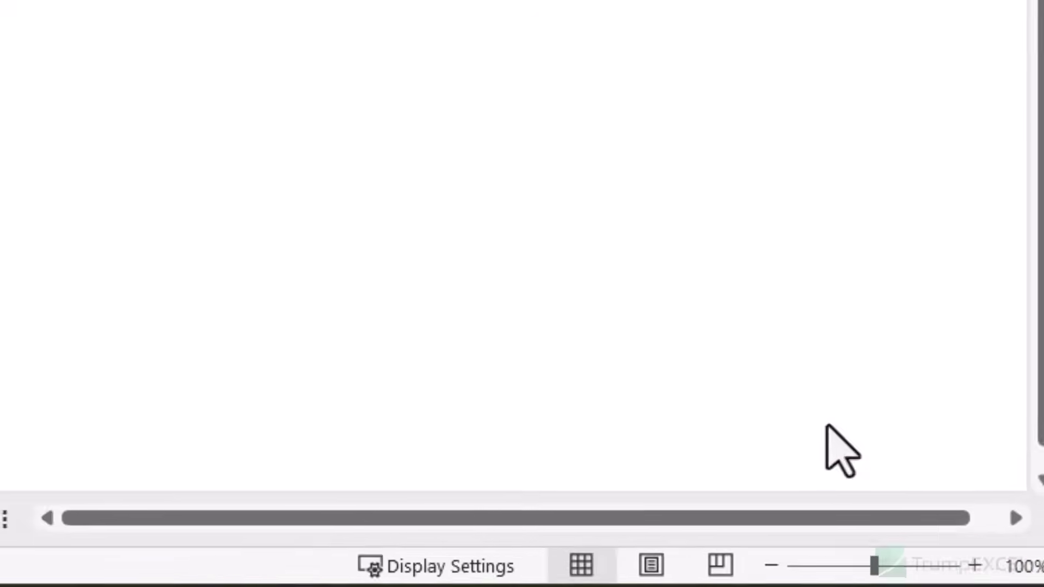
{"action": "left_click", "coordinate": [1004, 571]}
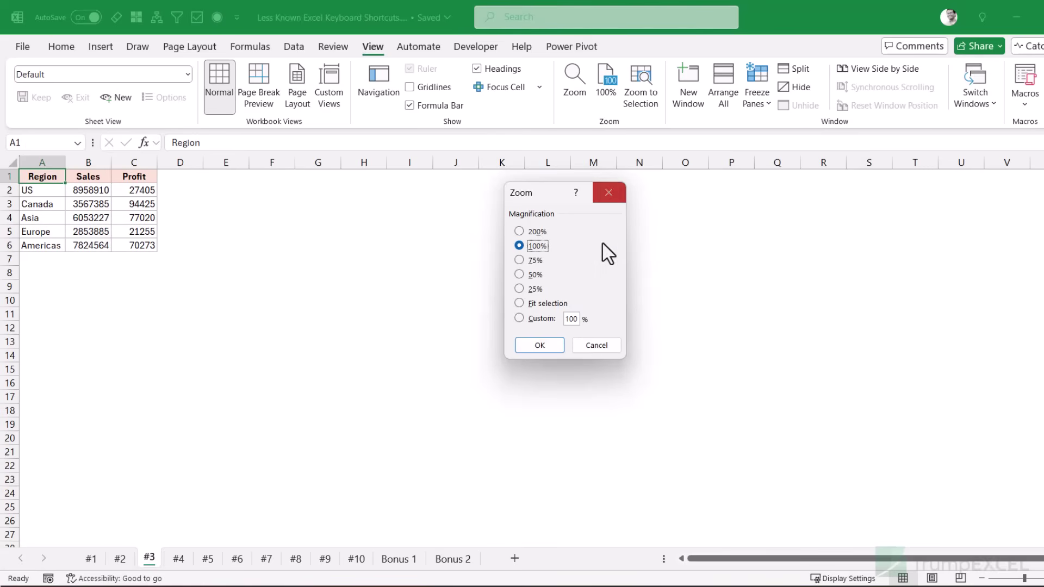
{"action": "left_click", "coordinate": [608, 196]}
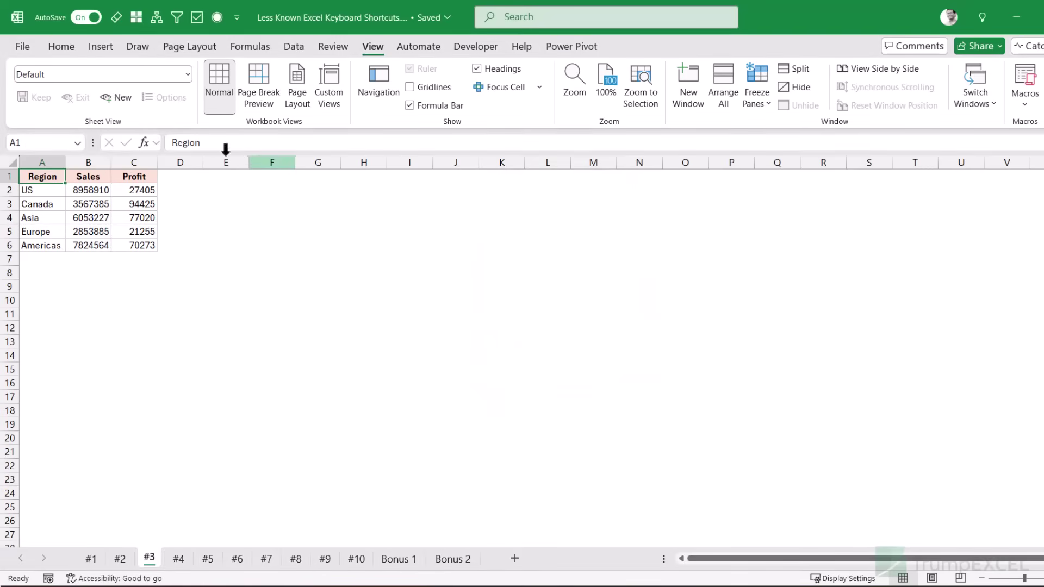
Zoom the sheet to the selected range A1:C6, and reset the zoom to 100%
{"action": "left_click_drag", "start_coordinate": [48, 174], "coordinate": [133, 240]}
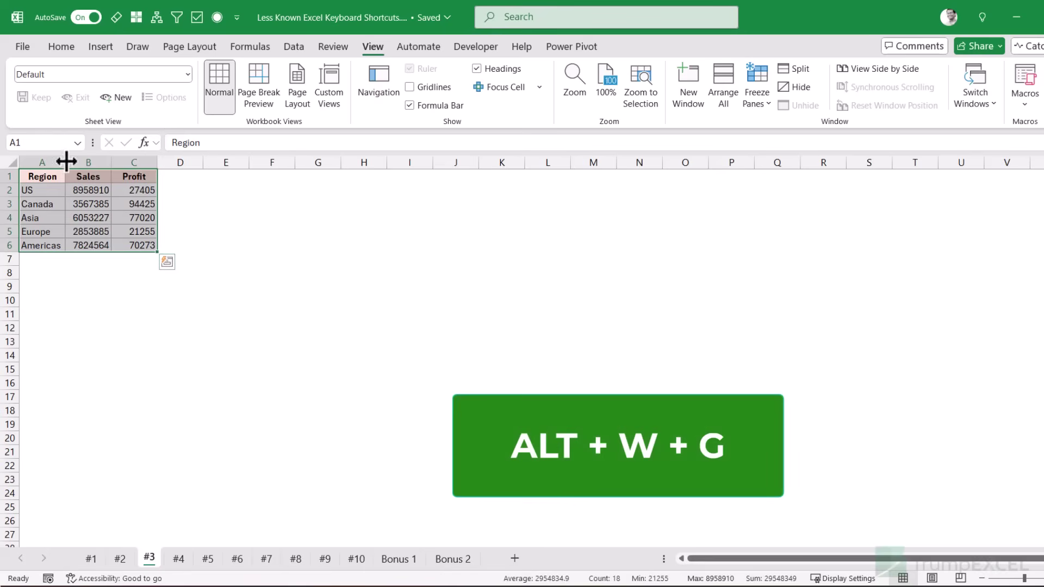
{"action": "left_click_drag", "start_coordinate": [37, 172], "coordinate": [133, 245]}
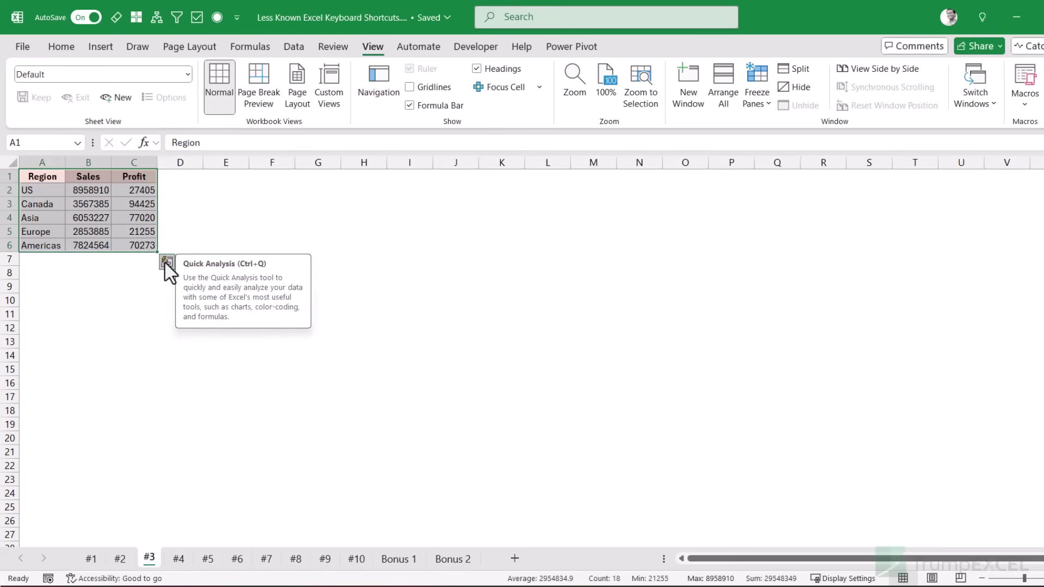
{"action": "key", "text": "alt+w"}
{"action": "key", "text": "g"}
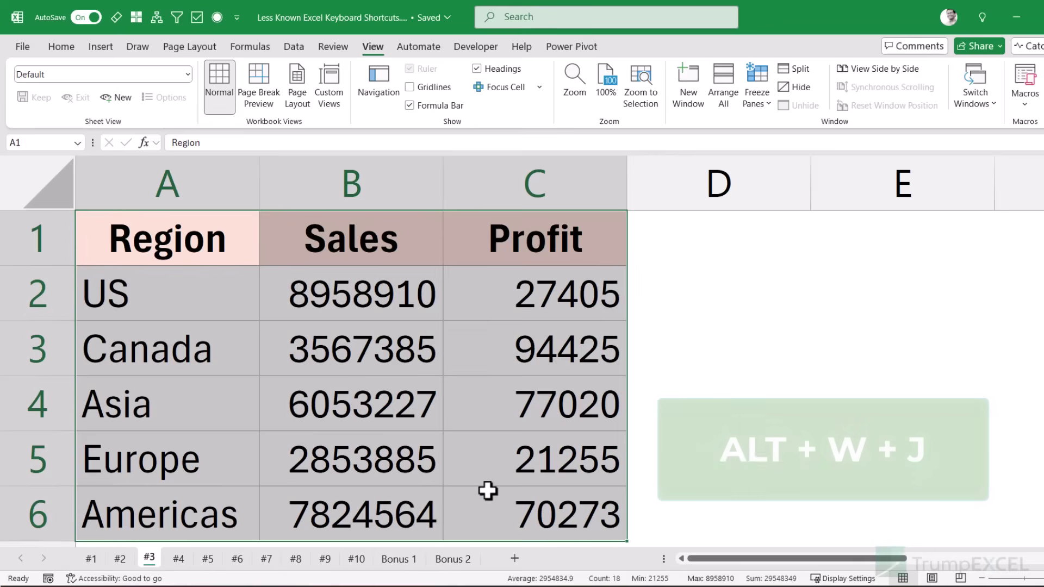
{"action": "key", "text": "alt"}
{"action": "key", "text": "j"}
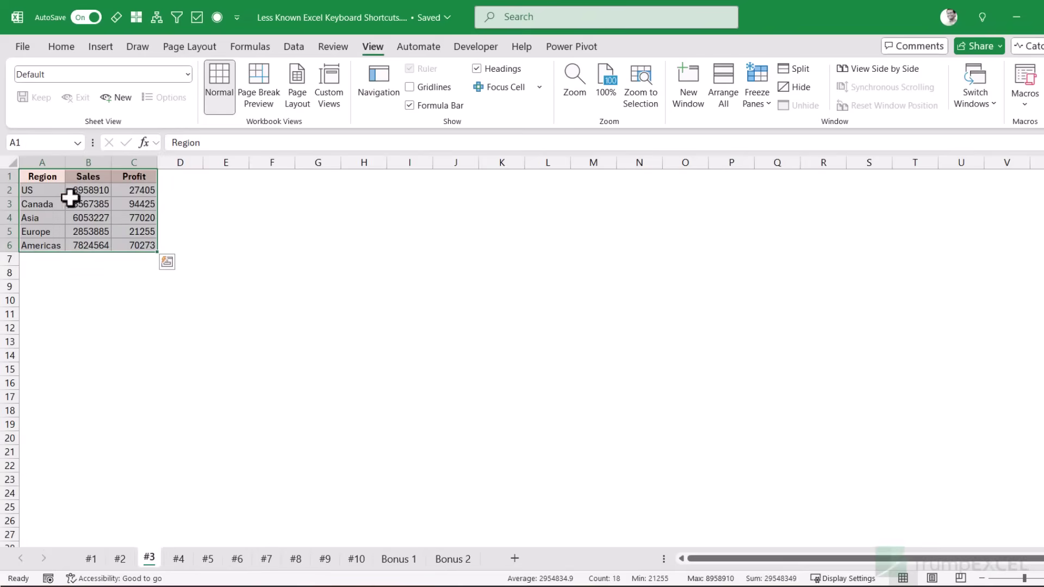
Select the range A1:F13 and zoom the sheet to fit it
{"action": "left_click_drag", "start_coordinate": [32, 175], "coordinate": [280, 334]}
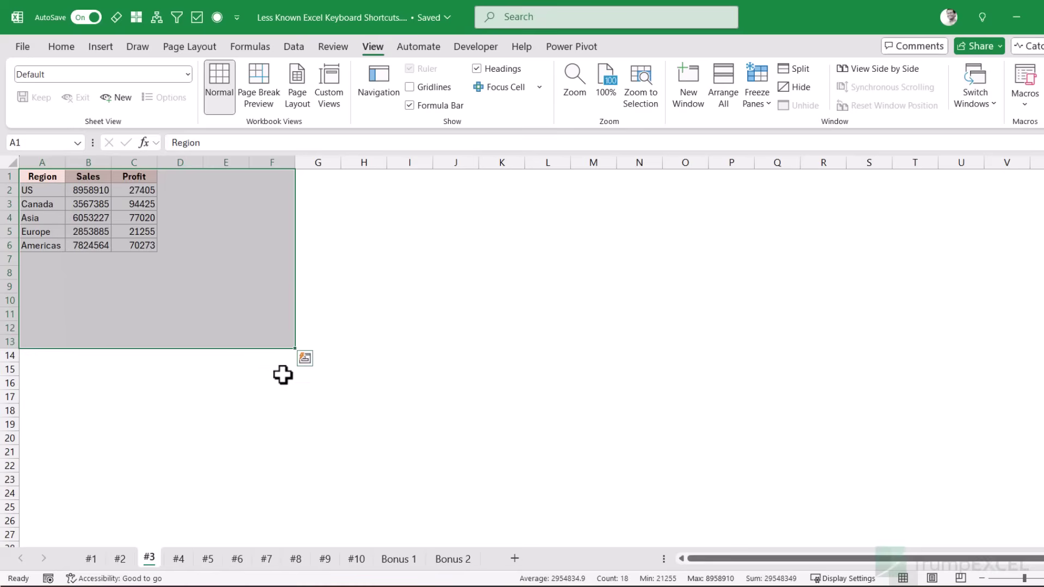
{"action": "key", "text": "alt+w"}
{"action": "key", "text": "g"}
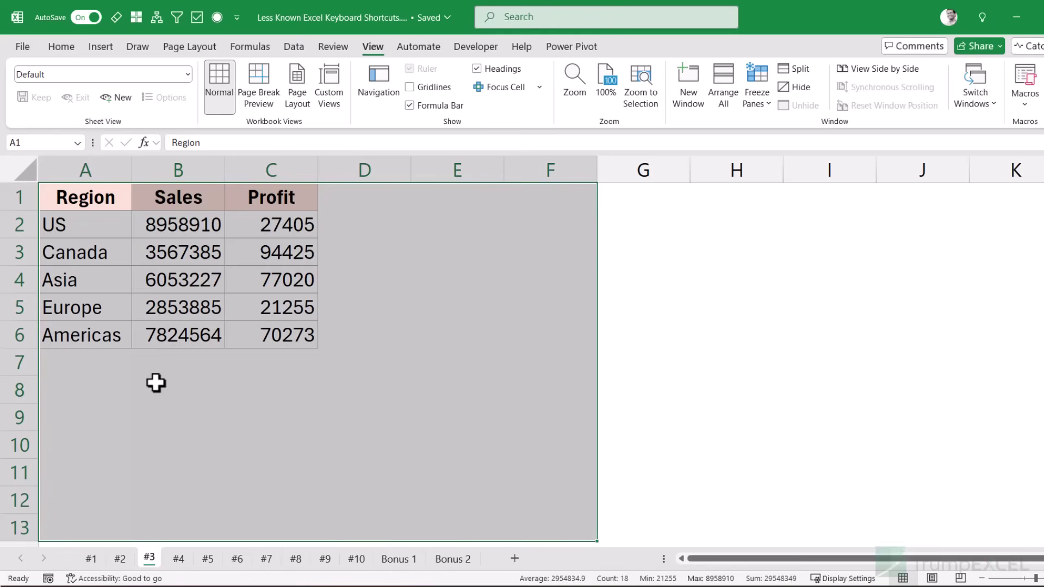
Select the range A1:B2 and zoom the sheet in by two increments
{"action": "left_click_drag", "start_coordinate": [90, 207], "coordinate": [155, 234]}
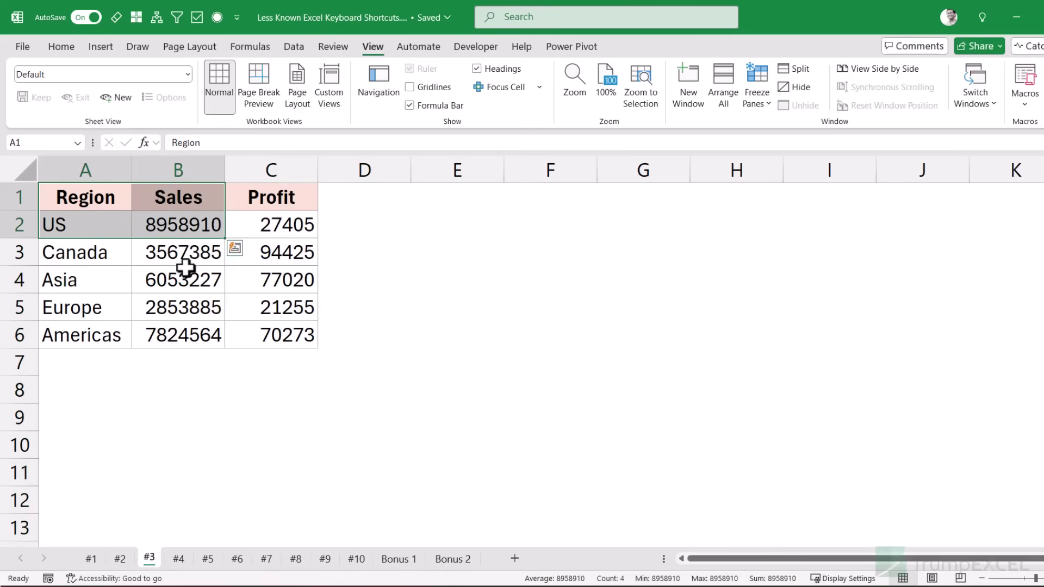
{"action": "key", "text": "ctrl+alt+equal"}
{"action": "key", "text": "ctrl+alt+equal"}
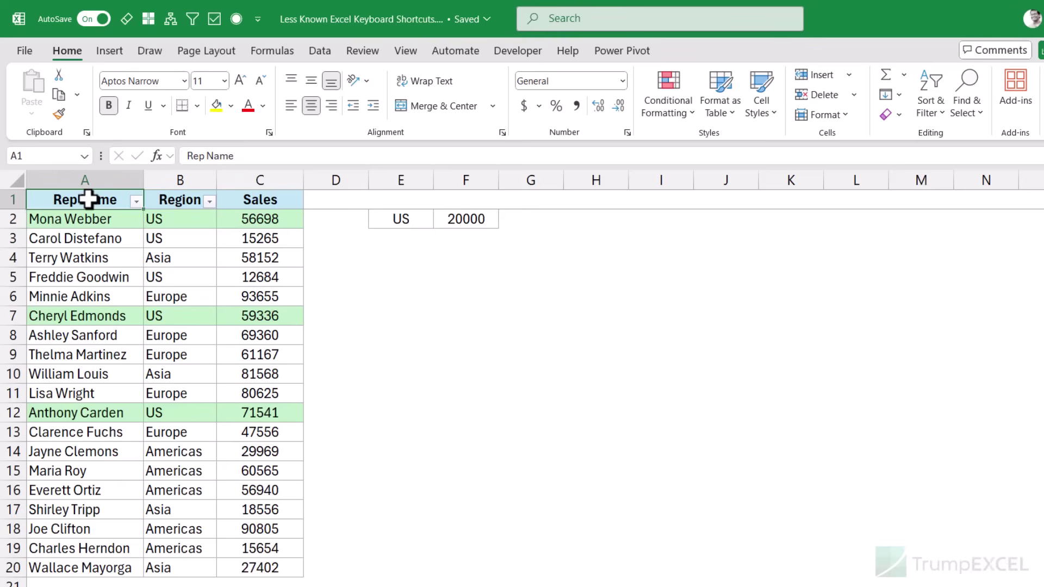
Examine the data range A2:C20 on sheet #4 and the criteria in cells E2 and F2
{"action": "left_click_drag", "start_coordinate": [86, 220], "coordinate": [259, 562]}
{"action": "left_click", "coordinate": [103, 222]}
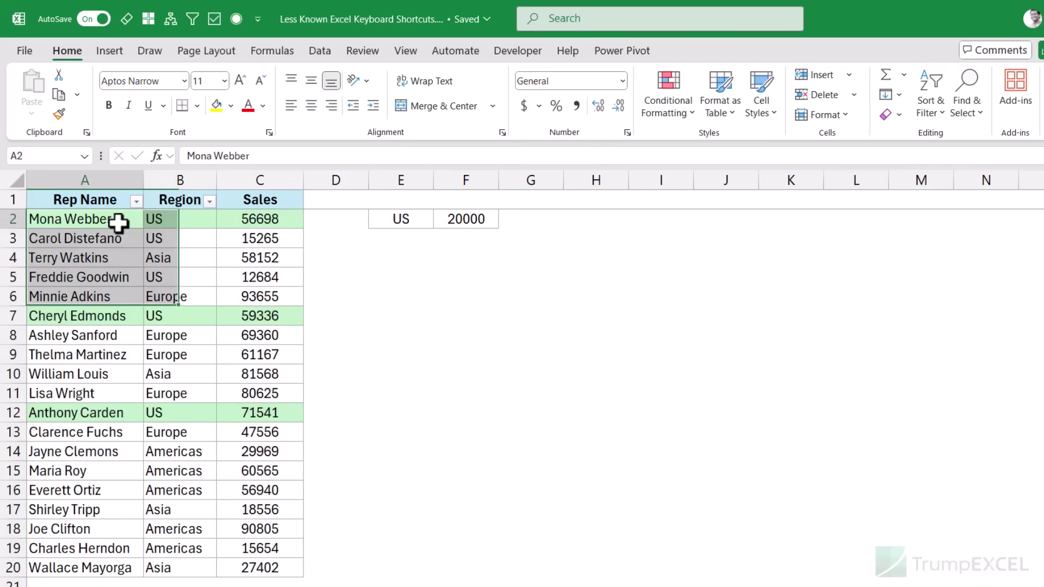
{"action": "left_click", "coordinate": [380, 218]}
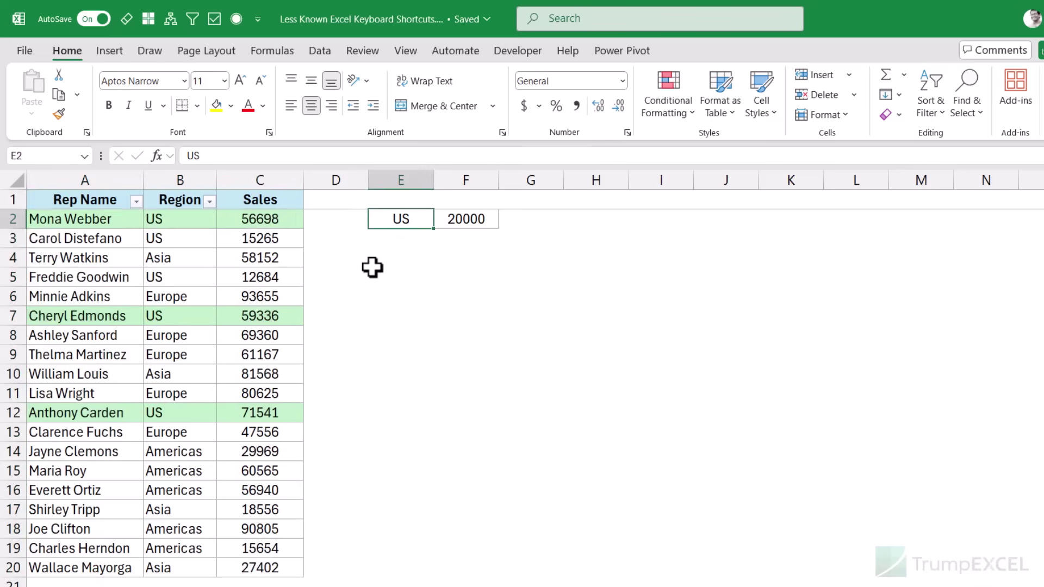
{"action": "left_click", "coordinate": [474, 220]}
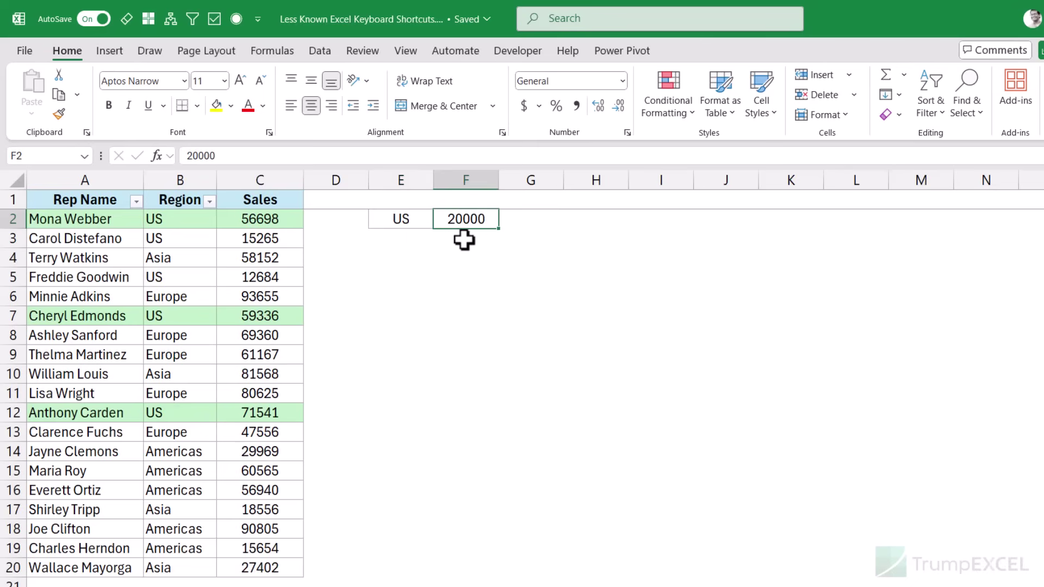
{"action": "left_click", "coordinate": [421, 219]}
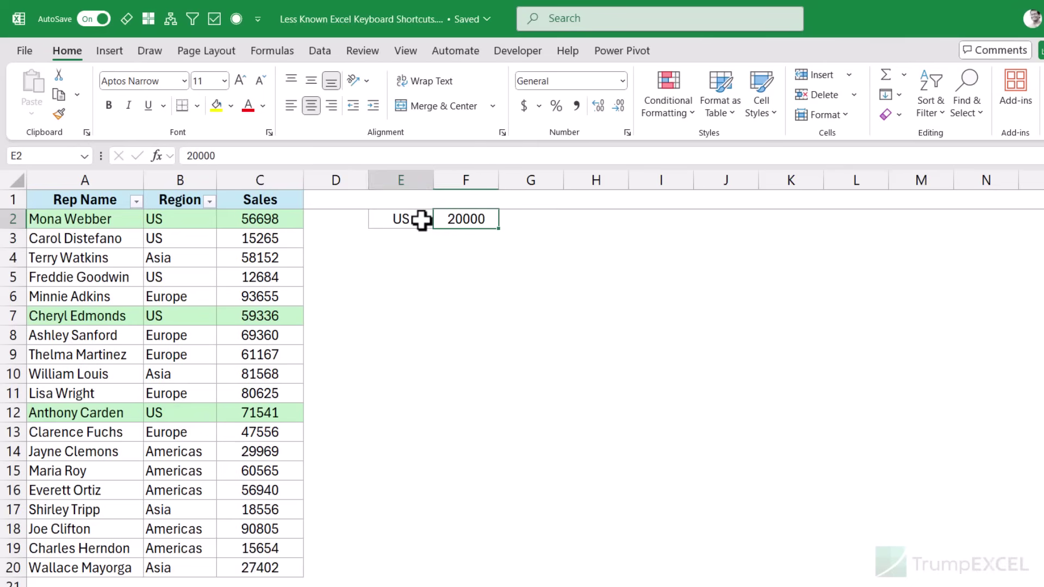
{"action": "left_click", "coordinate": [462, 221]}
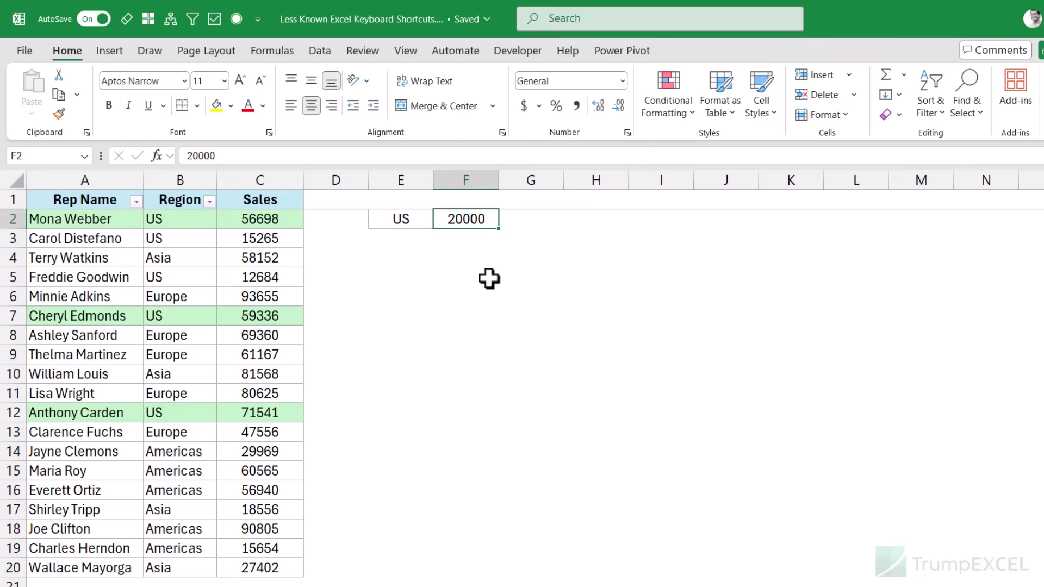
Open the formula-based conditional formatting rule applied to A2:C20 for editing, keeping the criteria cells in view
{"action": "left_click", "coordinate": [123, 222]}
{"action": "left_click_drag", "start_coordinate": [176, 245], "coordinate": [253, 559]}
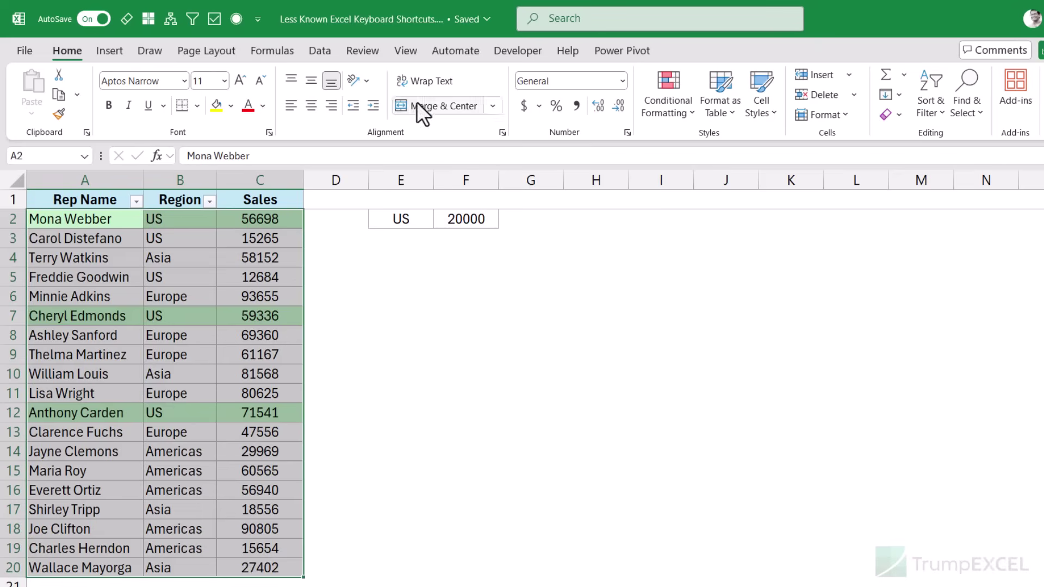
{"action": "left_click", "coordinate": [662, 116]}
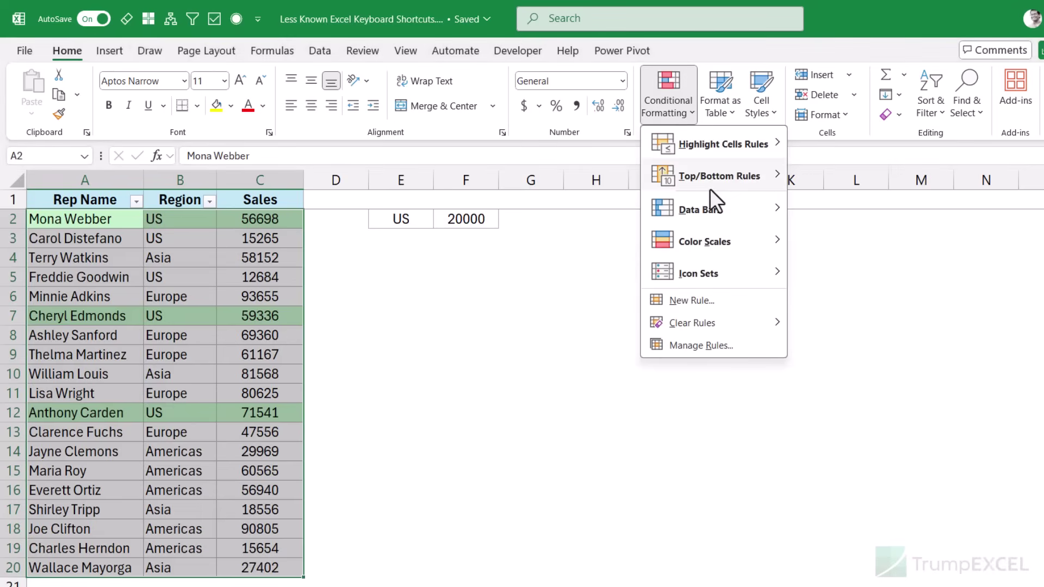
{"action": "left_click", "coordinate": [693, 347]}
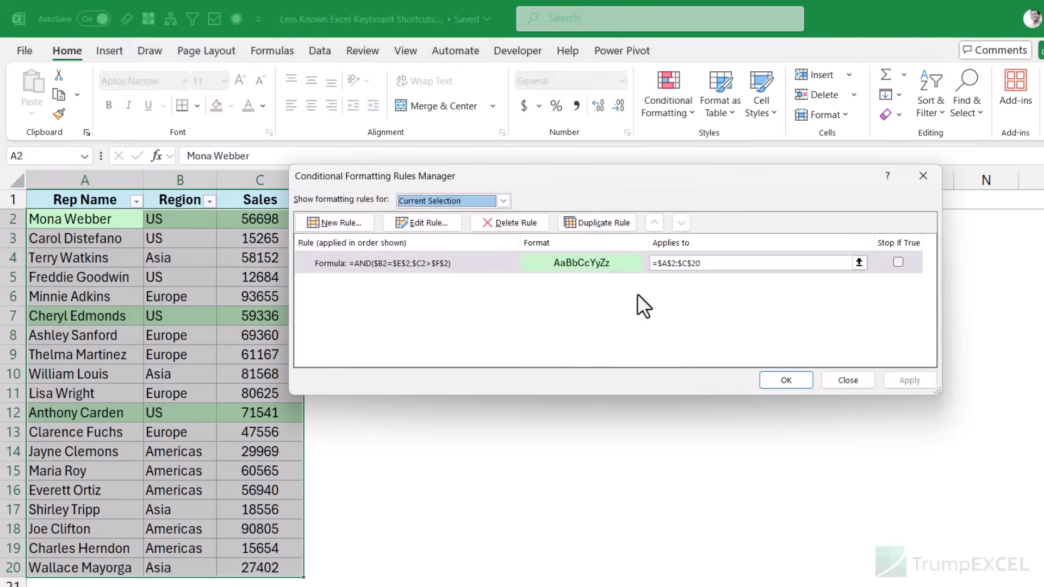
{"action": "left_click_drag", "start_coordinate": [557, 187], "coordinate": [613, 250]}
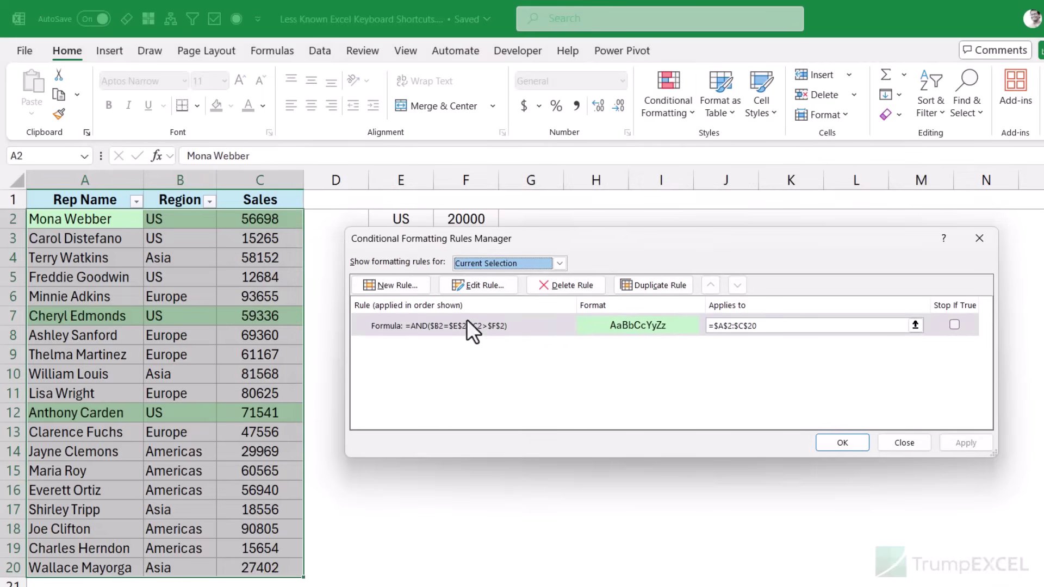
{"action": "double_click", "coordinate": [526, 325]}
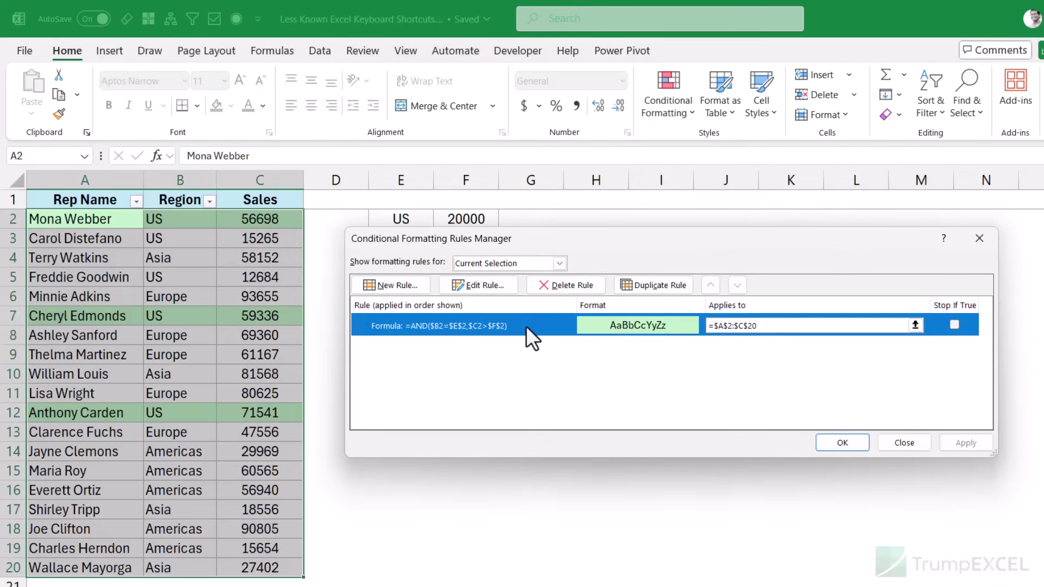
{"action": "left_click_drag", "start_coordinate": [606, 200], "coordinate": [663, 126]}
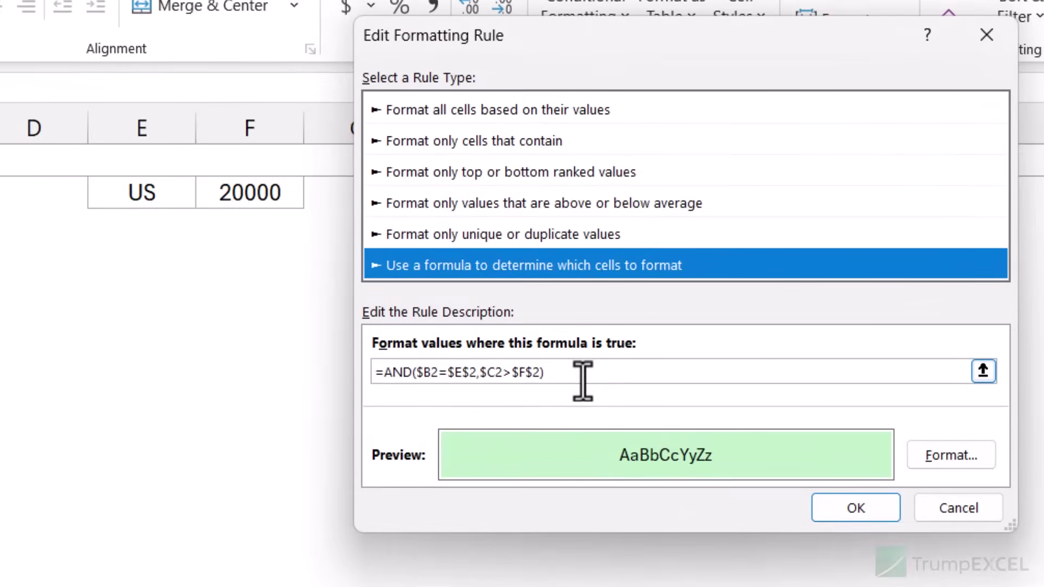
Try to move through the rule's formula from its end without edit mode, and delete the inserted +$A$2
{"action": "left_click", "coordinate": [584, 374]}
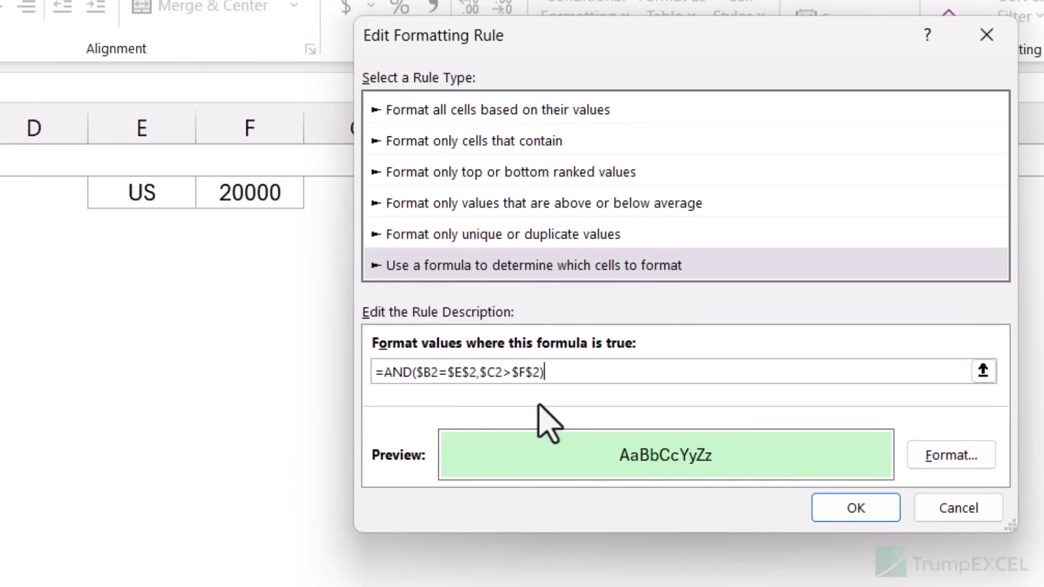
{"action": "type", "text": "+$A$2"}
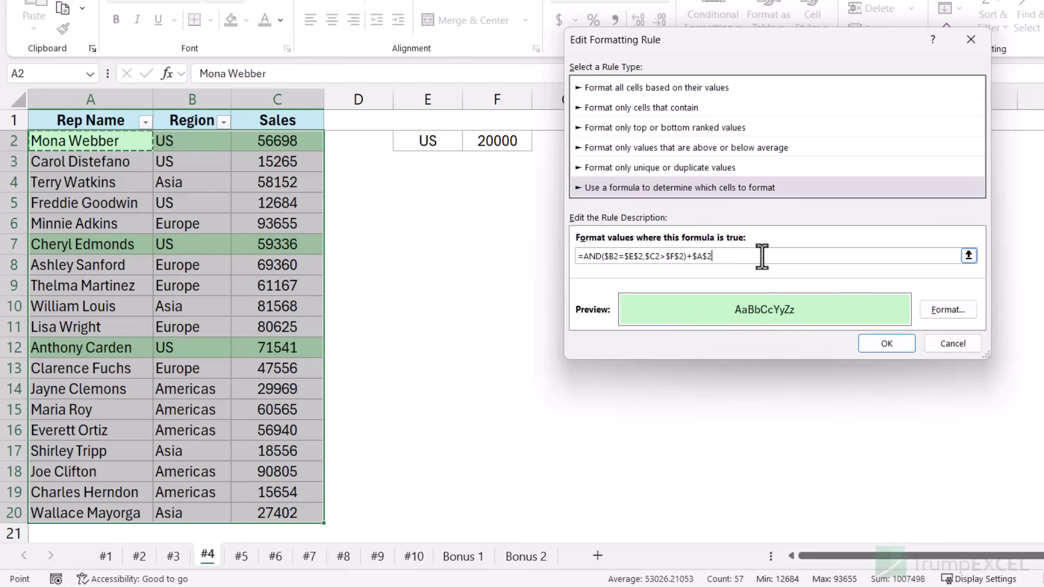
{"action": "key", "text": "BackSpace"}
{"action": "key", "text": "BackSpace"}
{"action": "key", "text": "BackSpace"}
{"action": "key", "text": "BackSpace"}
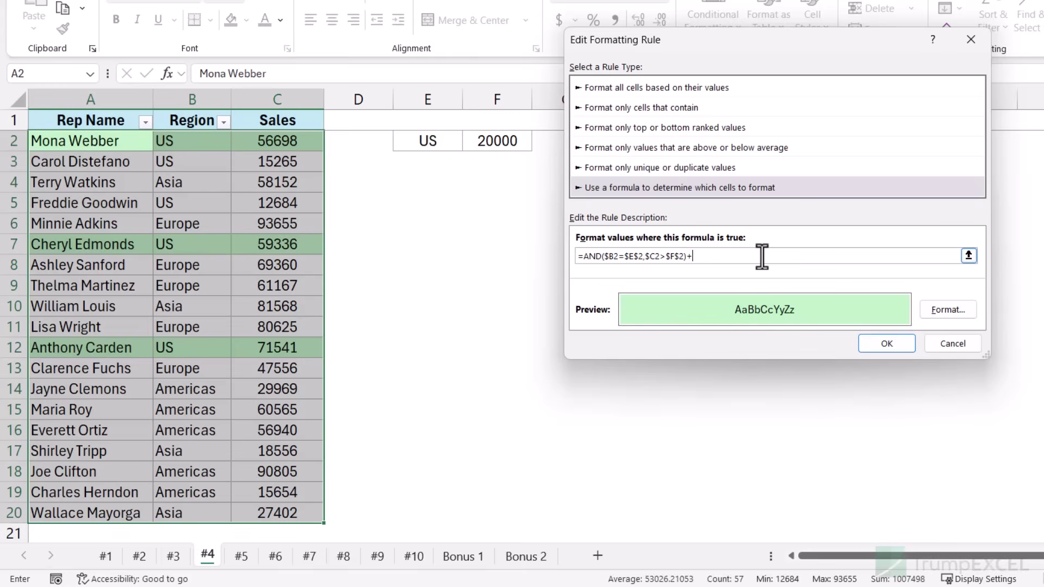
{"action": "key", "text": "BackSpace"}
Switch the rule's formula to edit mode and change its second condition to $C2<$F$2
{"action": "key", "text": "F2"}
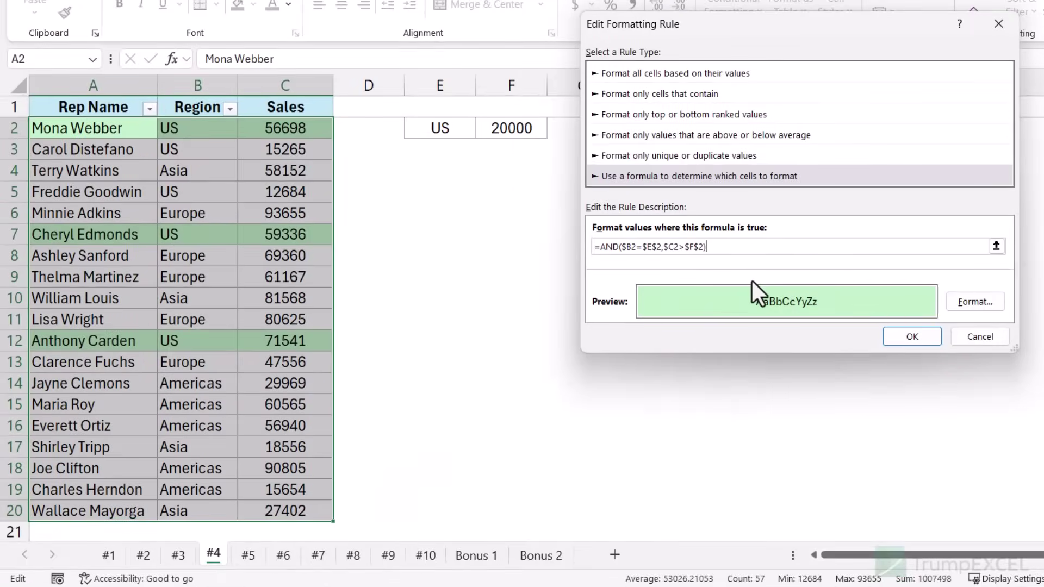
{"action": "key", "text": "Left"}
{"action": "key", "text": "Left"}
{"action": "key", "text": "Left"}
{"action": "key", "text": "Left"}
{"action": "key", "text": "Left"}
{"action": "key", "text": "BackSpace"}
{"action": "type", "text": "<"}
Try moving through the formula outside edit mode, and delete the cell reference inserted before $F$2
{"action": "key", "text": "F2"}
{"action": "key", "text": "Left"}
{"action": "key", "text": "Left"}
{"action": "key", "text": "Left"}
{"action": "key", "text": "Left"}
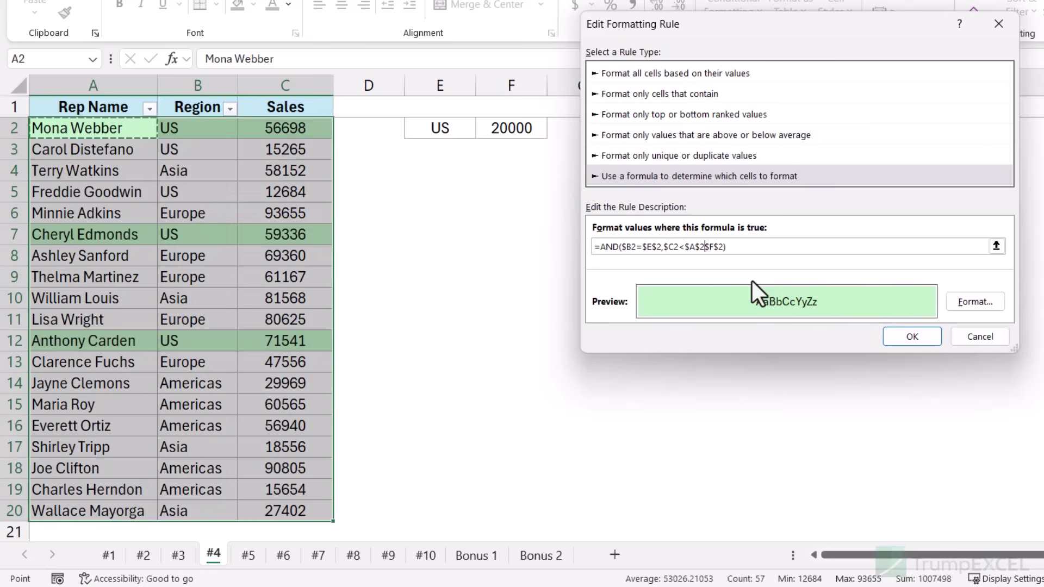
{"action": "key", "text": "BackSpace"}
{"action": "key", "text": "BackSpace"}
{"action": "key", "text": "BackSpace"}
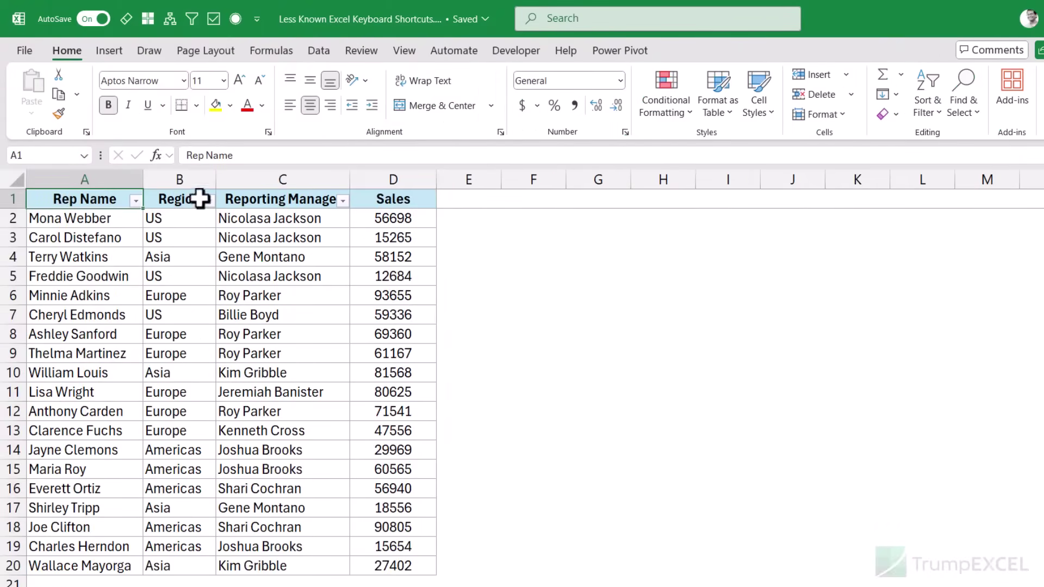
Examine the Region, Reporting Manager and Sales headers, and view the commands available for the Reporting Manager column
{"action": "left_click", "coordinate": [163, 201]}
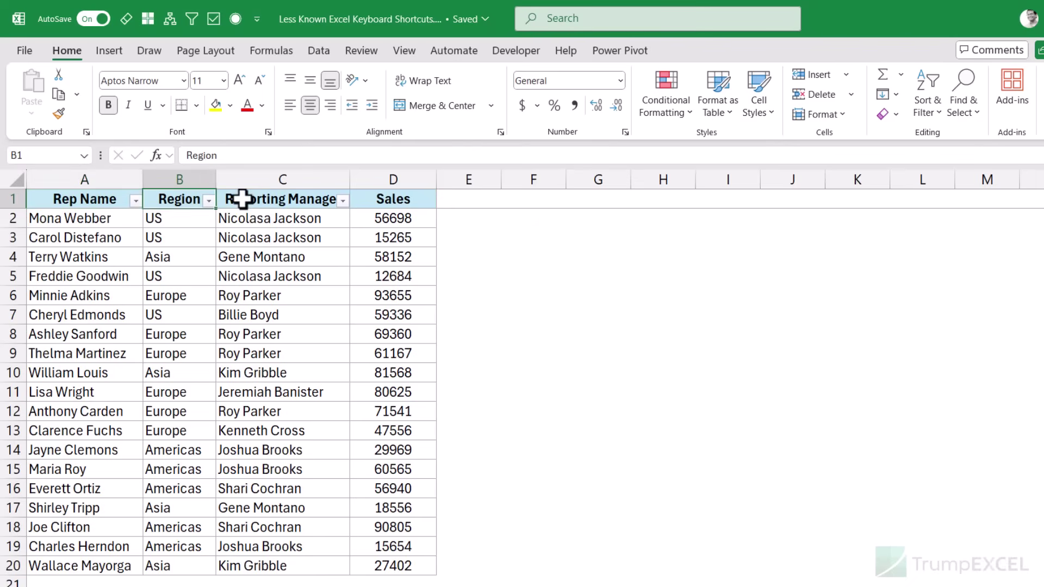
{"action": "left_click", "coordinate": [243, 201]}
{"action": "left_click", "coordinate": [379, 200]}
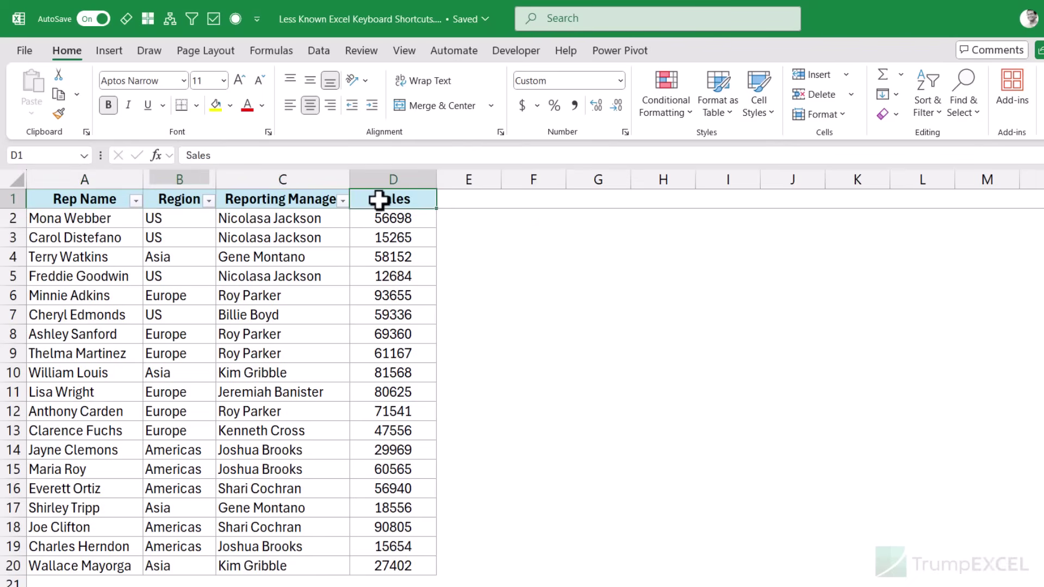
{"action": "left_click", "coordinate": [277, 178]}
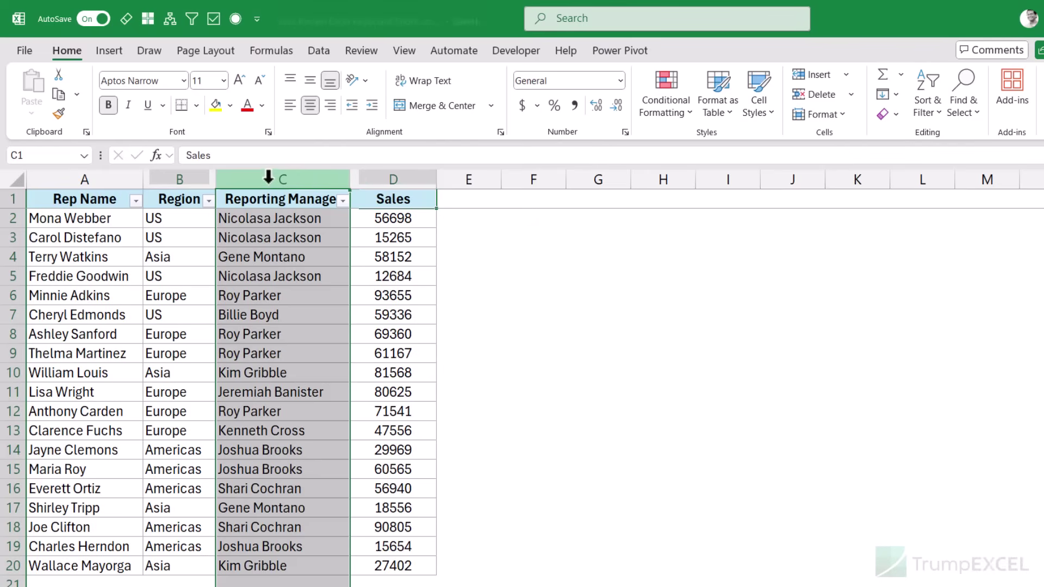
{"action": "left_click_drag", "start_coordinate": [273, 198], "coordinate": [251, 565]}
{"action": "left_click", "coordinate": [244, 181]}
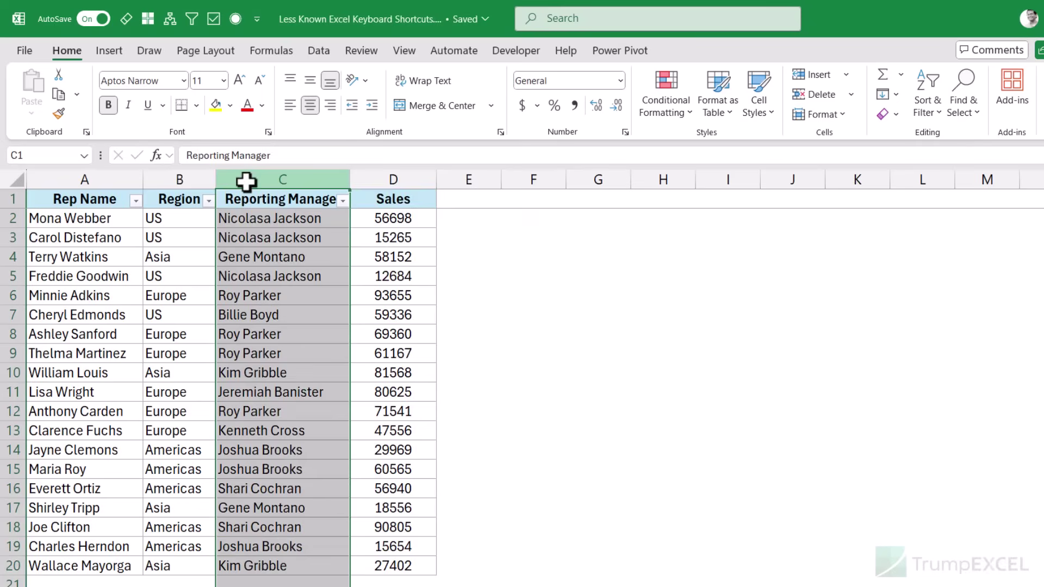
{"action": "right_click", "coordinate": [246, 181]}
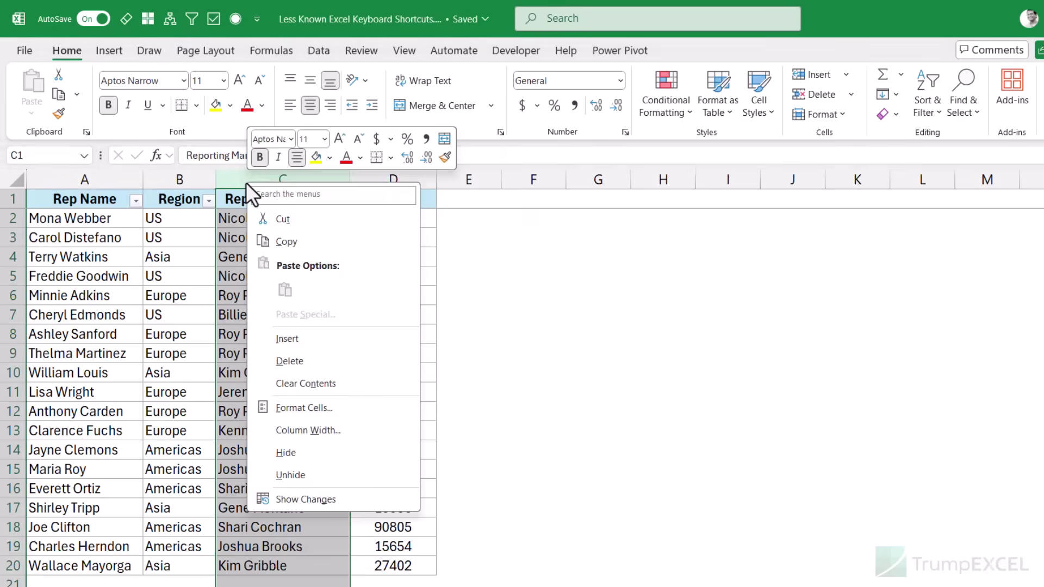
{"action": "left_click", "coordinate": [190, 179]}
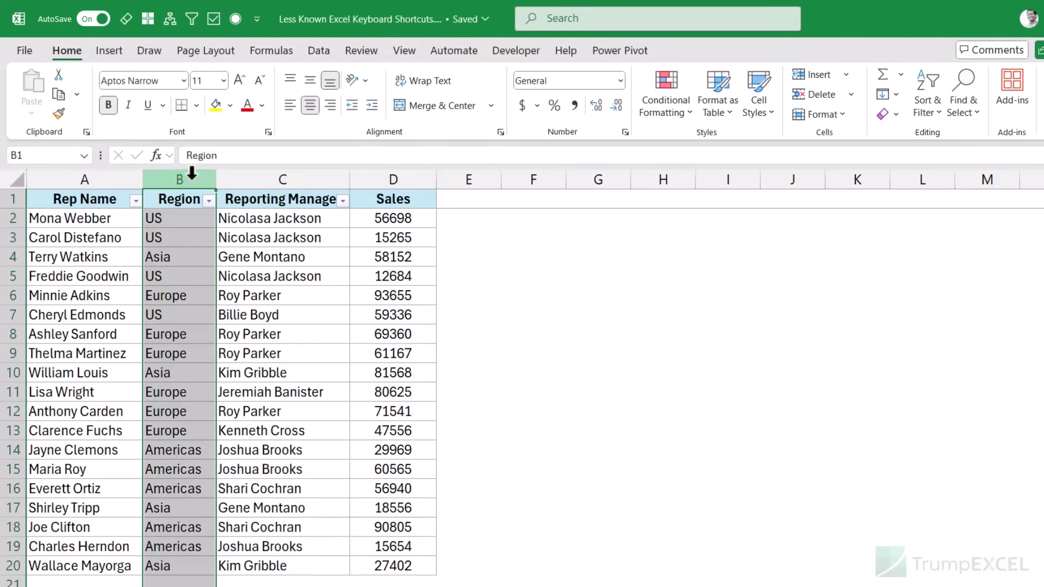
Move the entire Reporting Manager column in front of the Region column without overwriting any data
{"action": "left_click", "coordinate": [247, 179]}
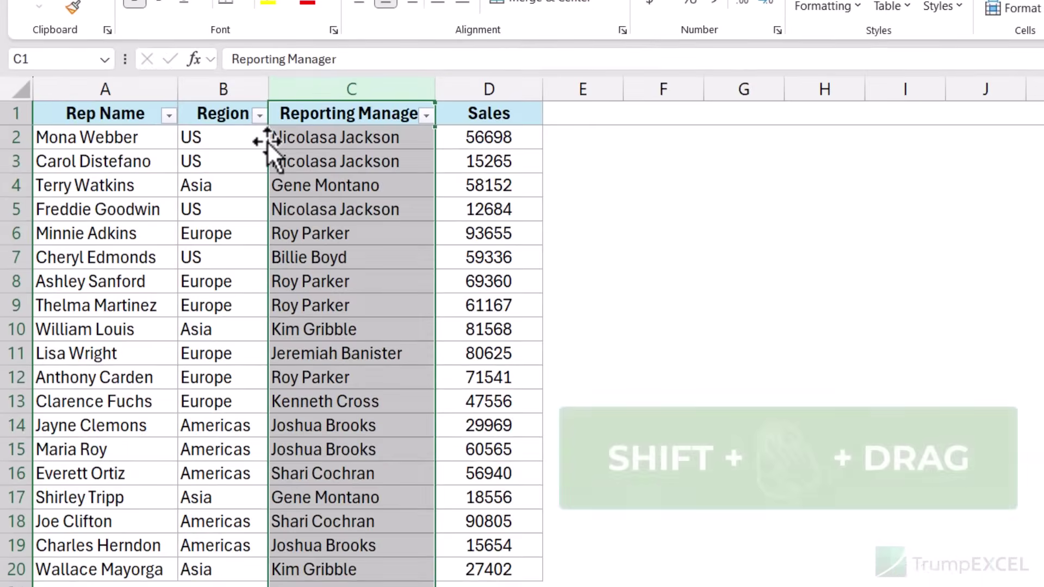
{"action": "left_click_drag", "start_coordinate": [266, 141], "coordinate": [185, 148]}
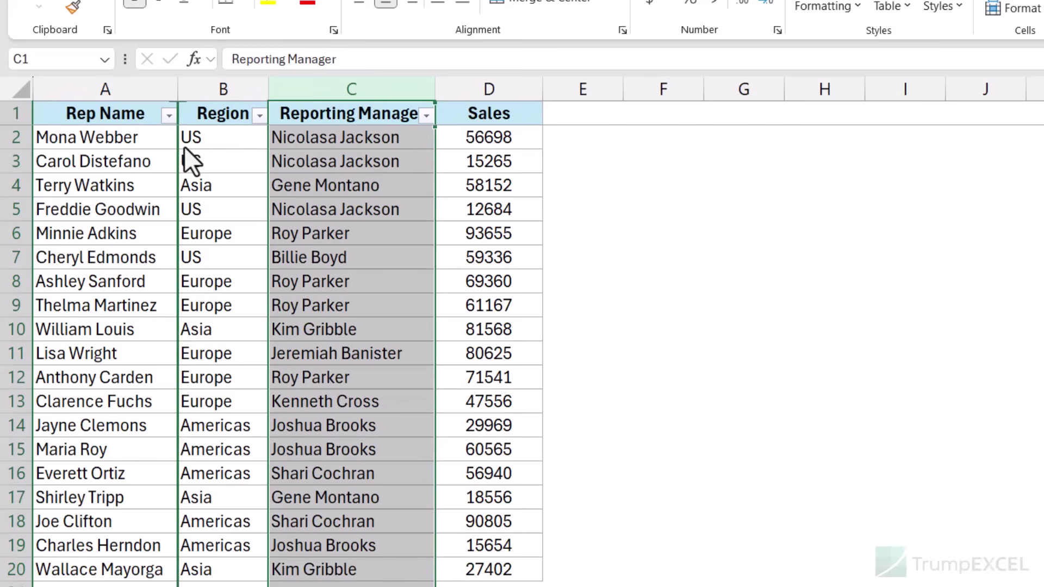
{"action": "left_click_drag", "start_coordinate": [183, 145], "coordinate": [184, 146]}
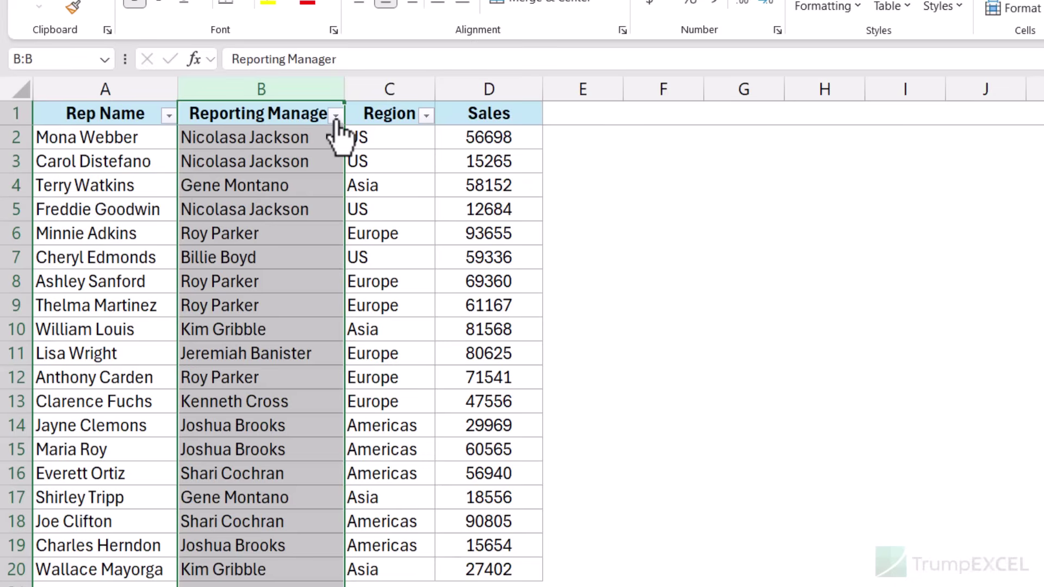
Move the Reporting Manager and Region columns together behind Sales, and return both to their place before it
{"action": "left_click_drag", "start_coordinate": [304, 84], "coordinate": [386, 89]}
{"action": "left_click_drag", "start_coordinate": [436, 141], "coordinate": [546, 141]}
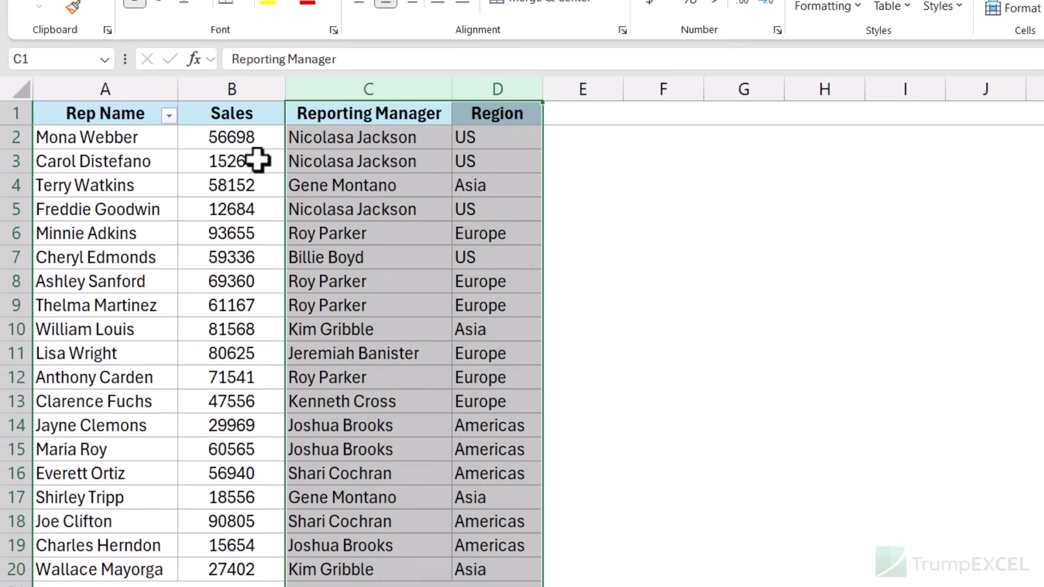
{"action": "left_click_drag", "start_coordinate": [288, 151], "coordinate": [208, 151]}
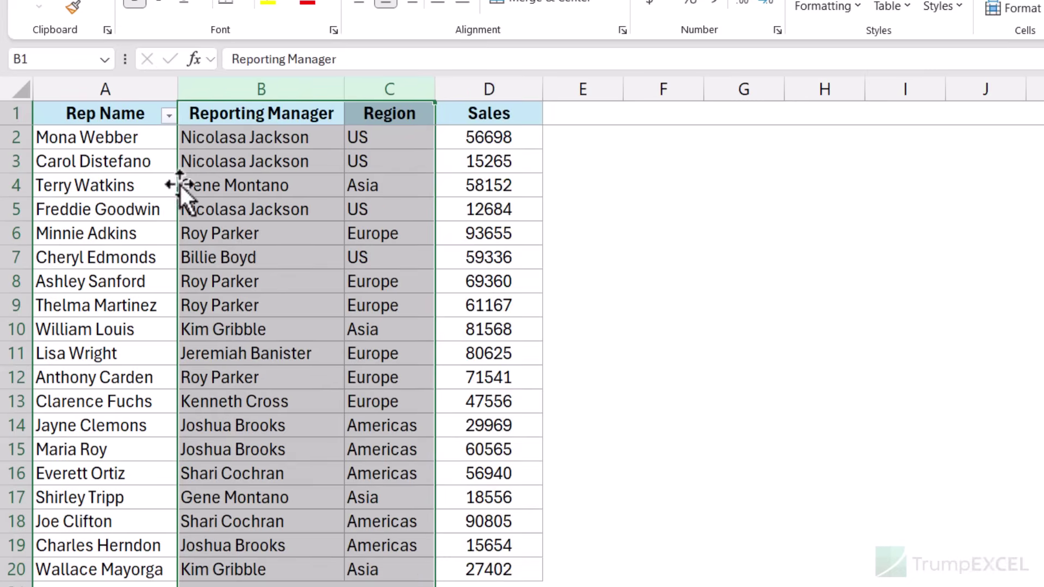
Move the record in A4:D4 down to row 14, inserting it between the existing records
{"action": "left_click_drag", "start_coordinate": [133, 184], "coordinate": [478, 185]}
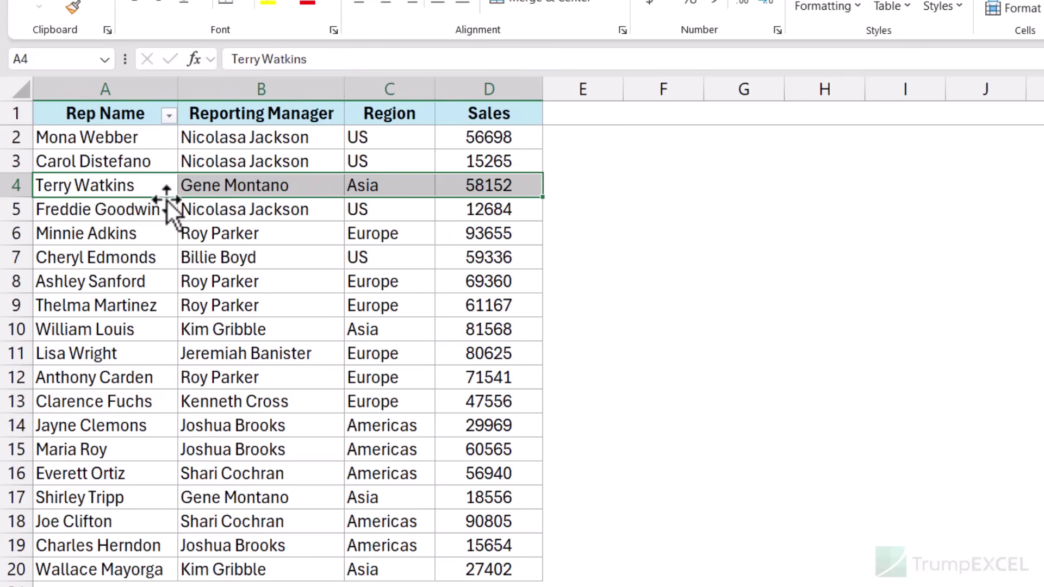
{"action": "left_click_drag", "start_coordinate": [168, 200], "coordinate": [478, 427]}
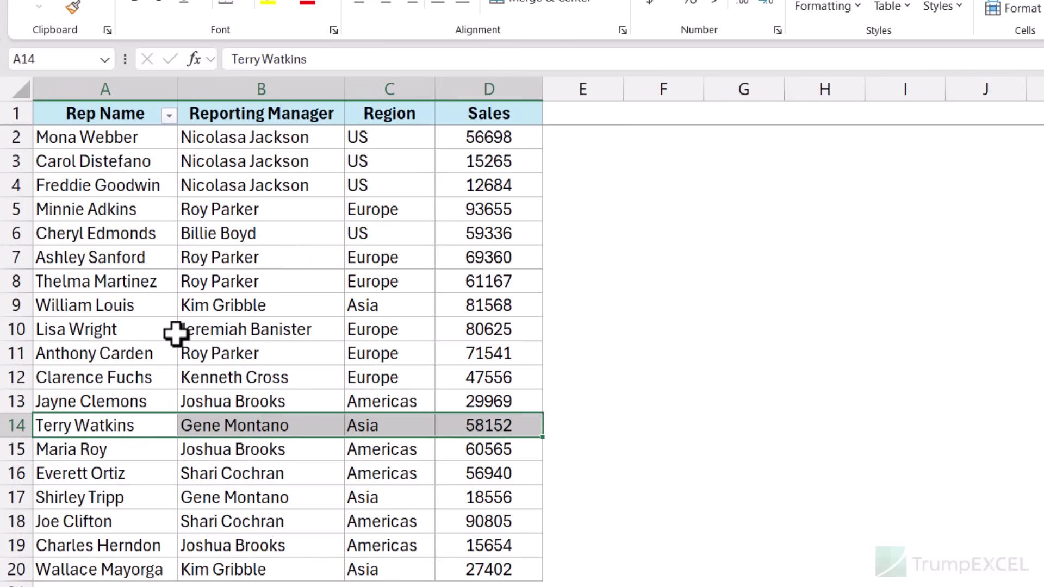
Select the Reporting Manager range B1:B20, the record A7:D7 and the single cell C6 in turn
{"action": "left_click_drag", "start_coordinate": [226, 117], "coordinate": [244, 573]}
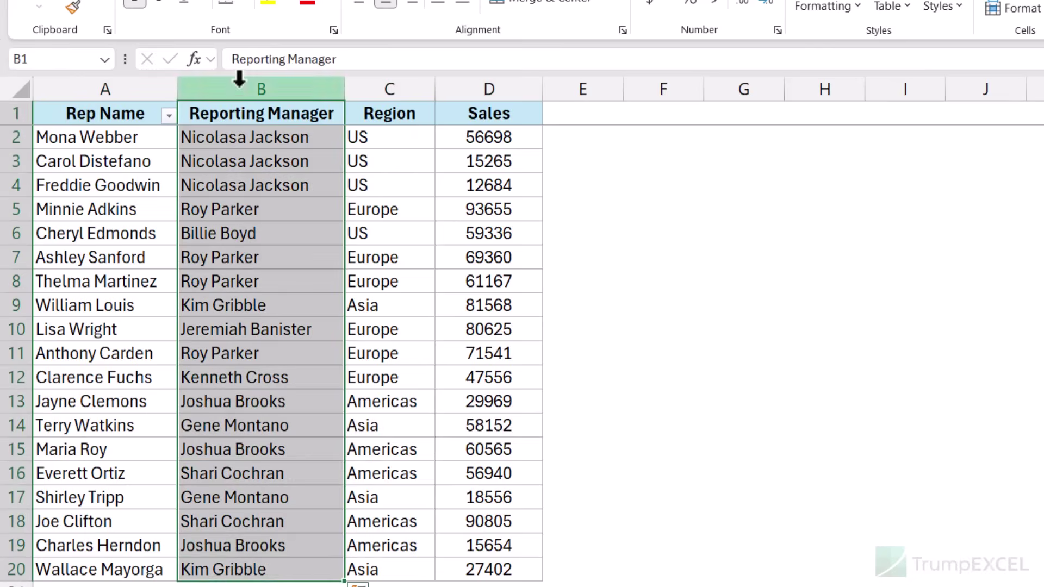
{"action": "left_click_drag", "start_coordinate": [87, 258], "coordinate": [462, 256]}
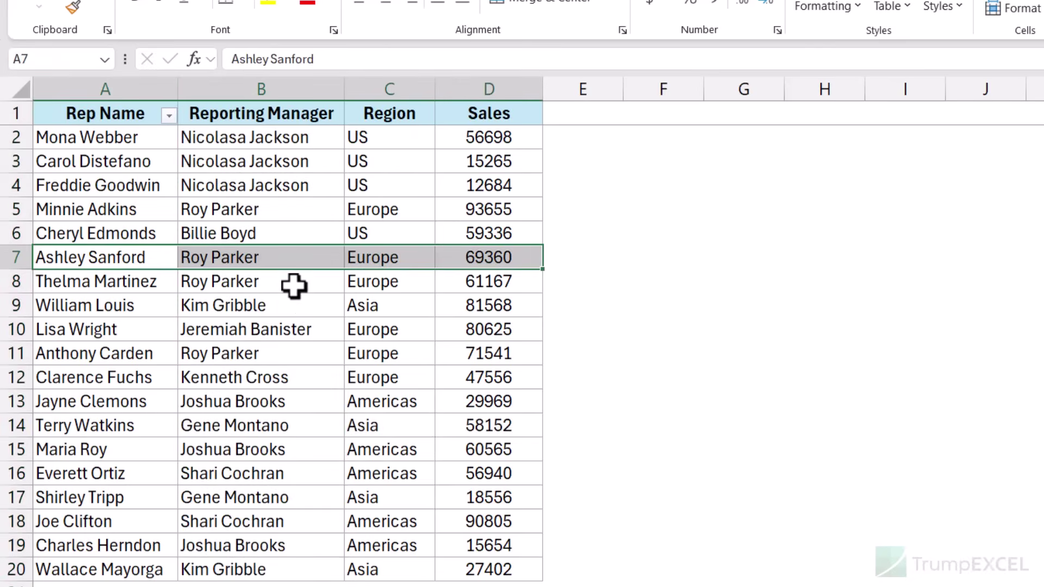
{"action": "left_click", "coordinate": [394, 232]}
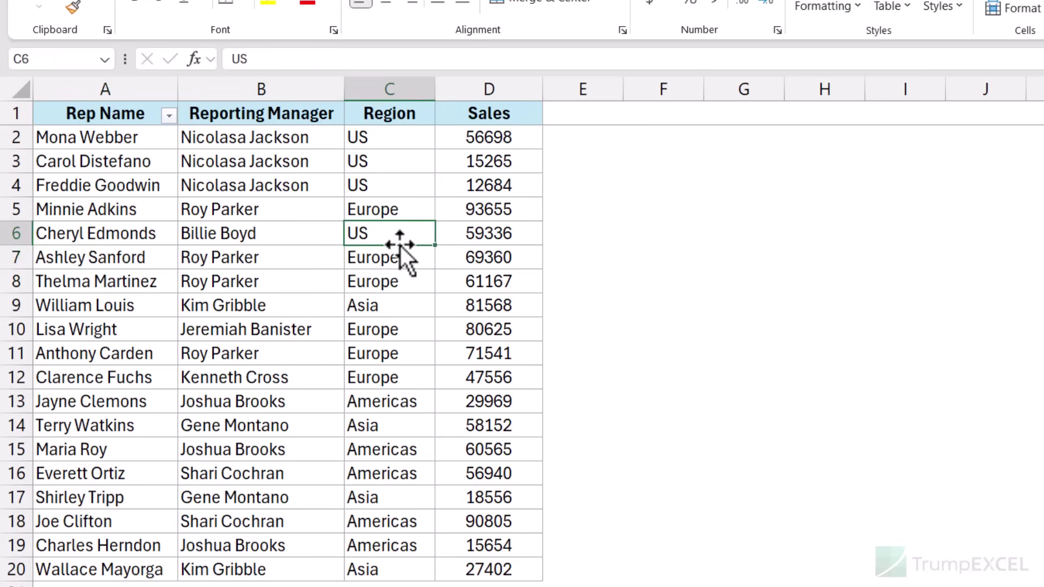
Move the single cell C6 down to C7 without overwriting data, and select the record A4:D4
{"action": "left_click_drag", "start_coordinate": [416, 249], "coordinate": [416, 262]}
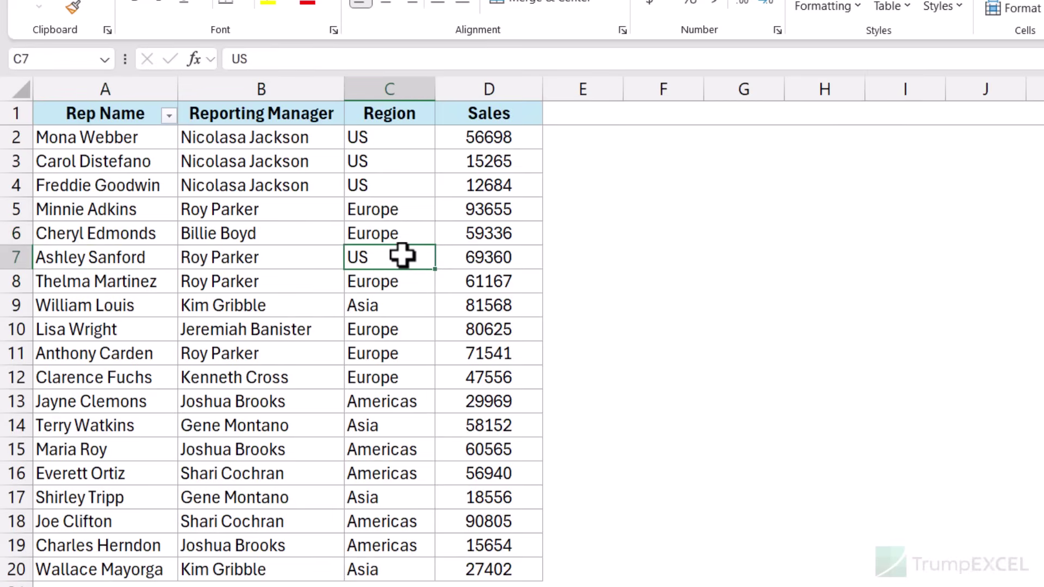
{"action": "left_click_drag", "start_coordinate": [148, 185], "coordinate": [458, 185]}
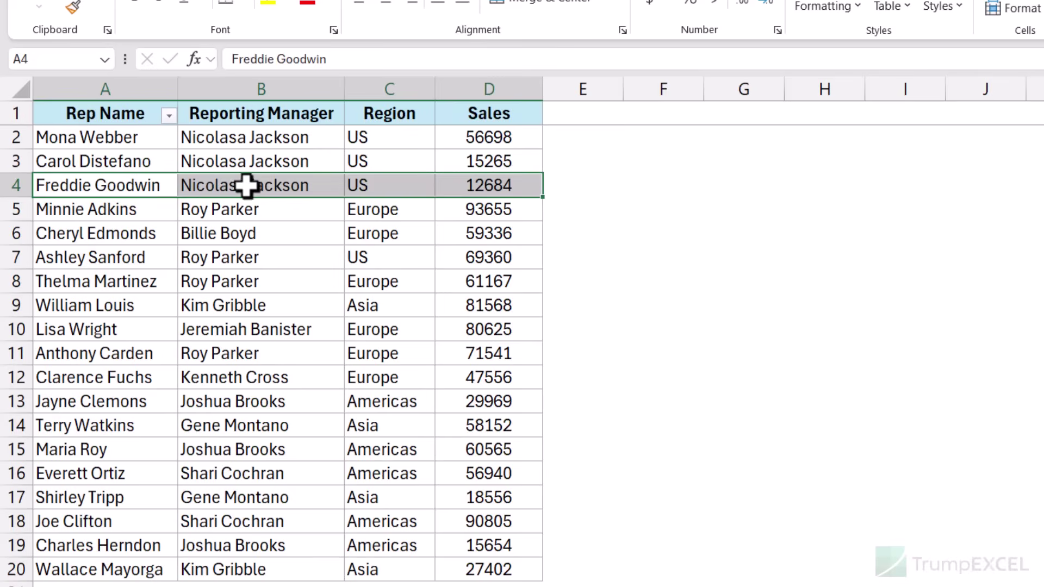
Fill the range F4:I4 with yellow and enter 1, 2, 3 and 4 across its cells
{"action": "left_click_drag", "start_coordinate": [627, 185], "coordinate": [901, 180]}
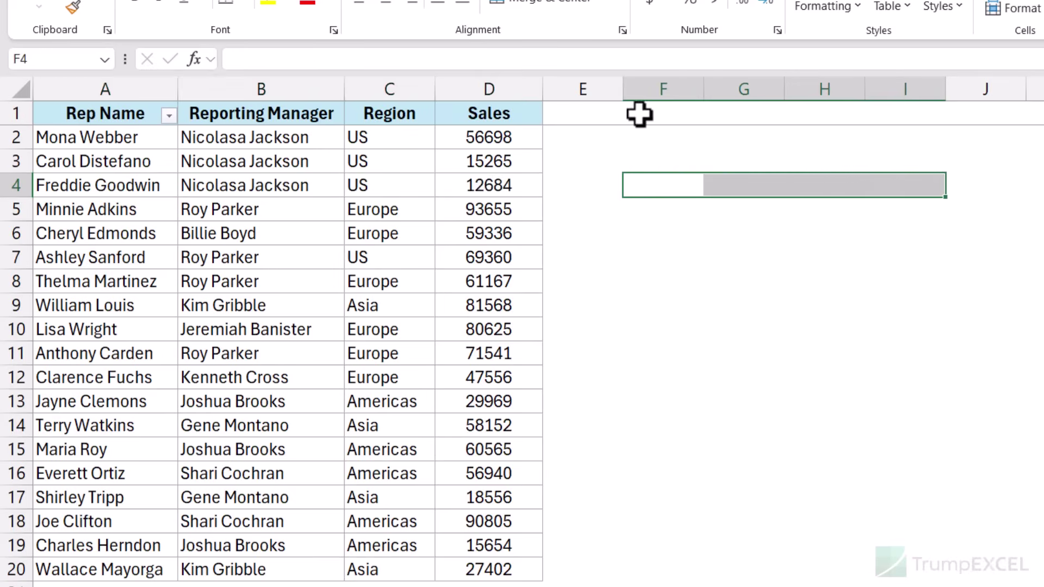
{"action": "left_click", "coordinate": [280, 2]}
{"action": "left_click", "coordinate": [662, 178]}
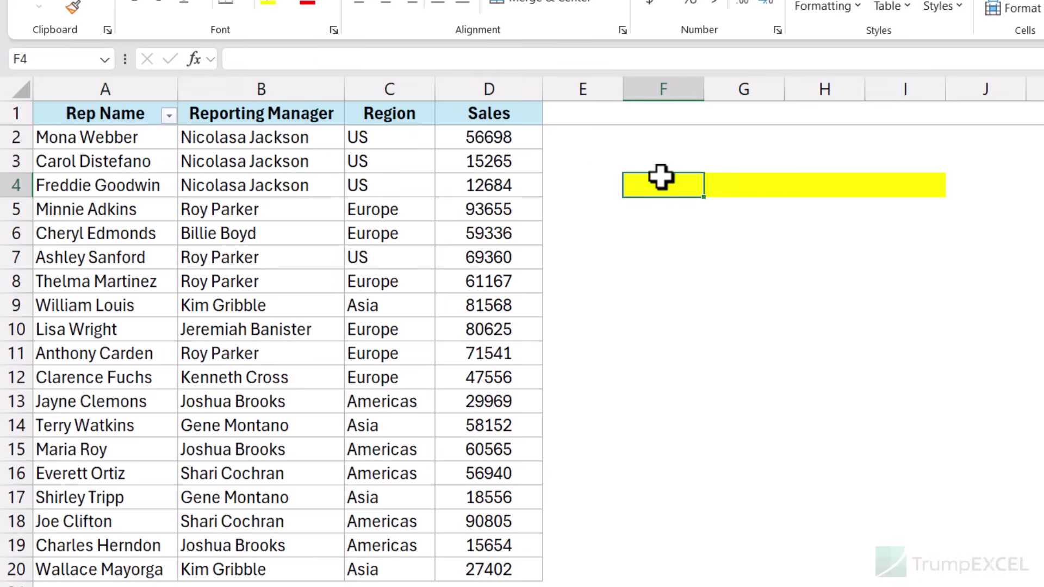
{"action": "type", "text": "1"}
{"action": "key", "text": "Right"}
{"action": "type", "text": "2"}
{"action": "key", "text": "Right"}
{"action": "type", "text": "3"}
{"action": "key", "text": "Right"}
{"action": "type", "text": "4"}
{"action": "key", "text": "Return"}
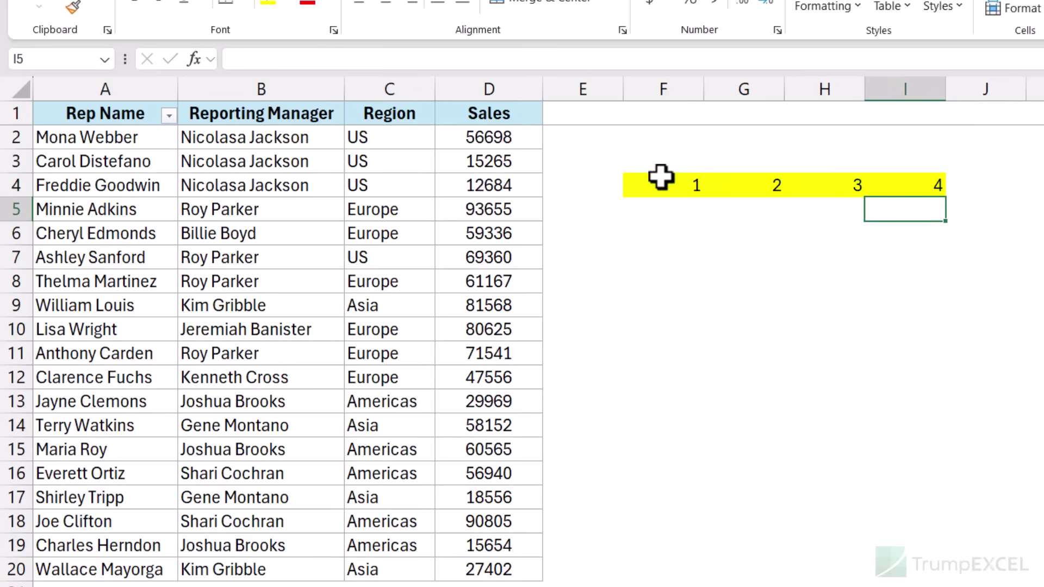
Move the record A4:D4 down to row 11, inserting it between the existing records, and select F4:I4
{"action": "left_click_drag", "start_coordinate": [143, 186], "coordinate": [504, 185]}
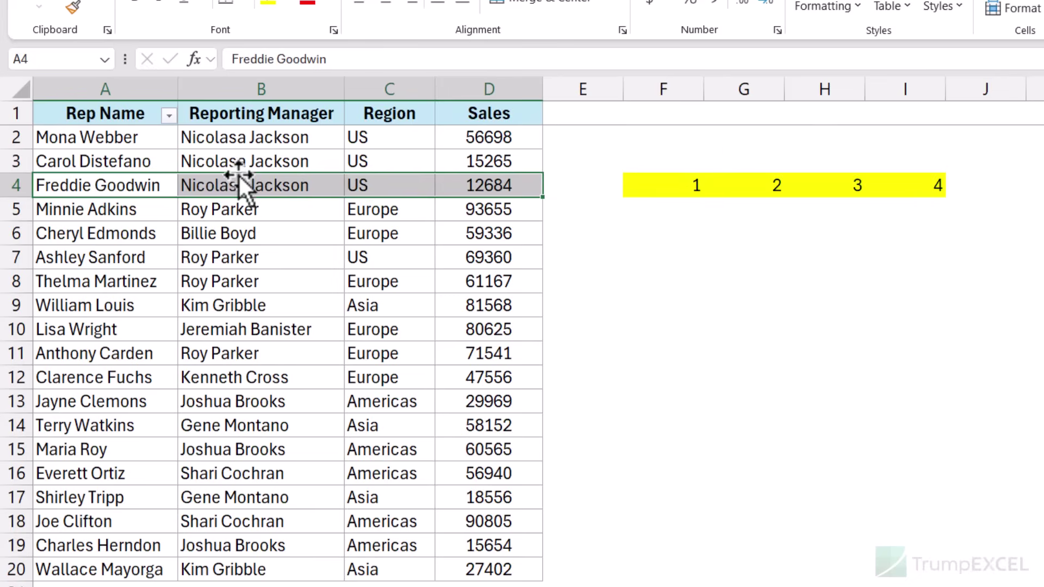
{"action": "left_click_drag", "start_coordinate": [329, 185], "coordinate": [279, 372]}
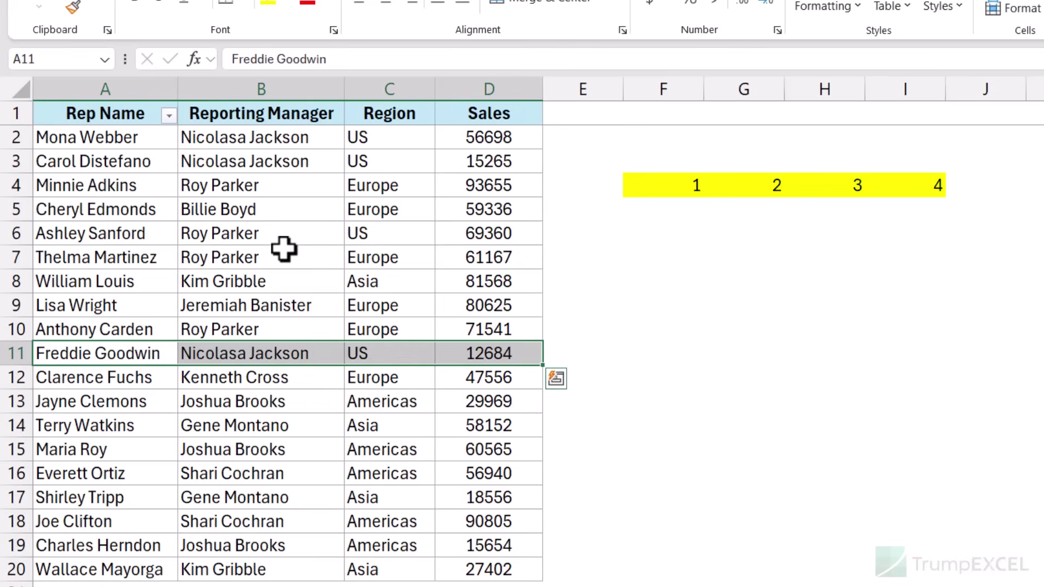
{"action": "left_click_drag", "start_coordinate": [648, 188], "coordinate": [939, 191]}
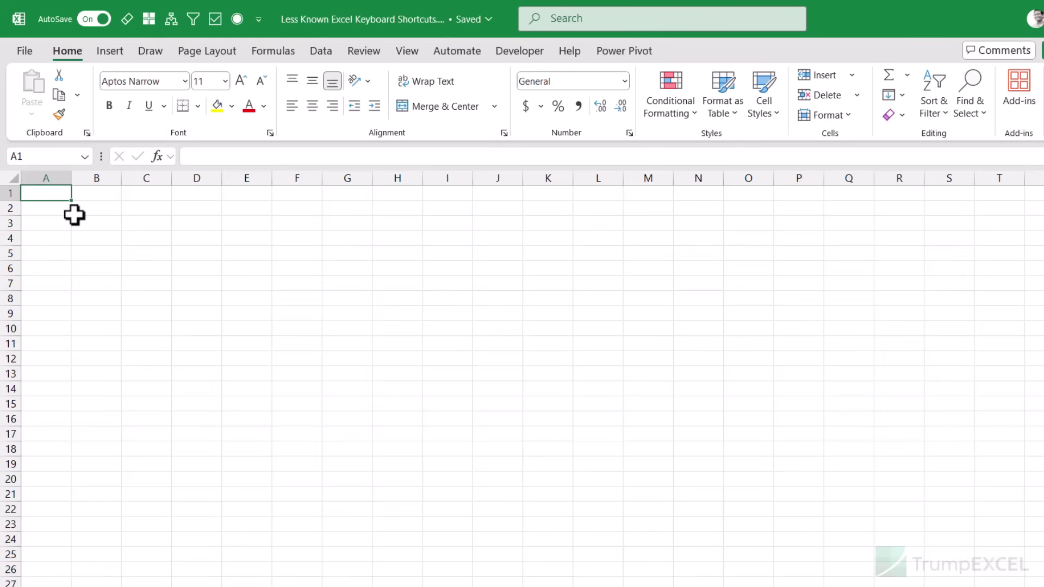
Jump to cell K20 by entering its address, and select D10 and O20 in turn
{"action": "key", "text": "alt+F3"}
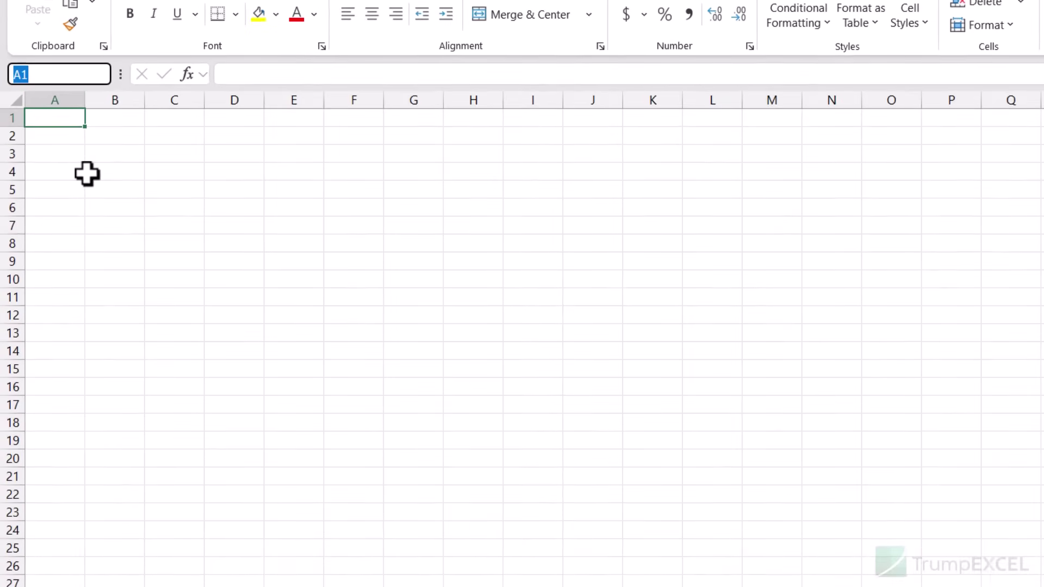
{"action": "type", "text": "K20"}
{"action": "key", "text": "Return"}
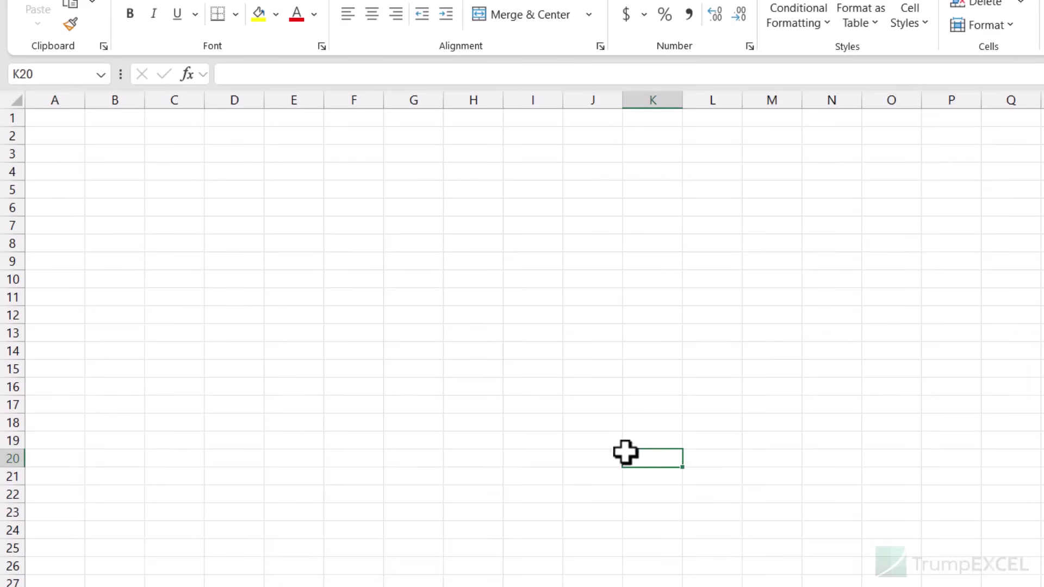
{"action": "left_click", "coordinate": [210, 284]}
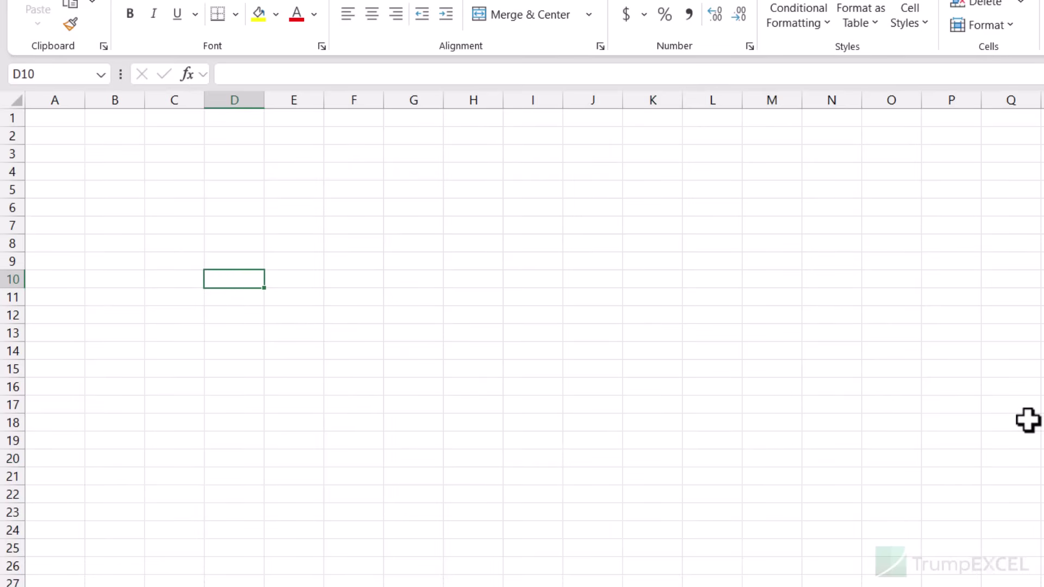
{"action": "left_click", "coordinate": [910, 462]}
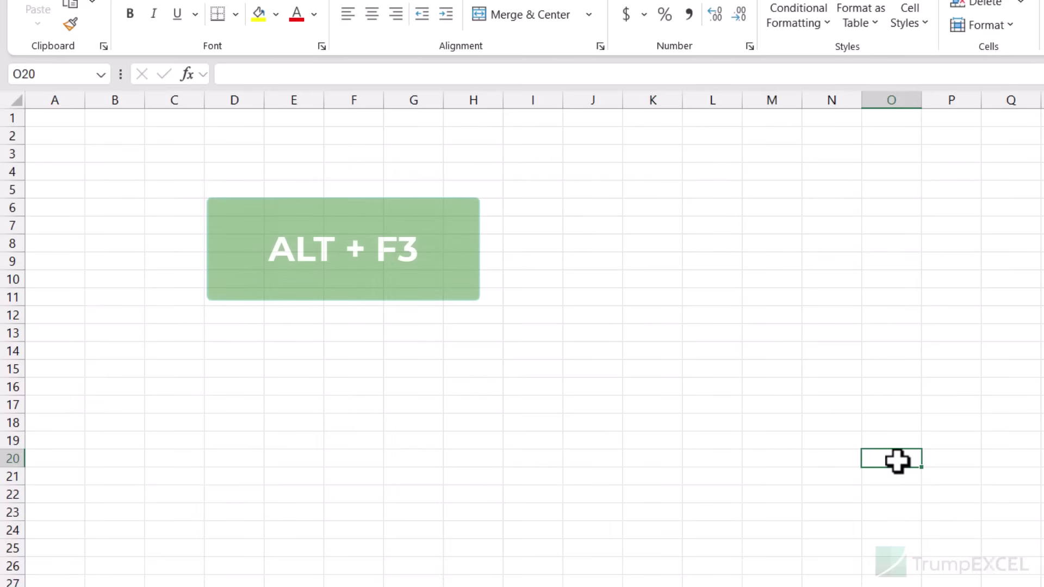
Jump straight to cell S123 by entering its address
{"action": "key", "text": "alt+F3"}
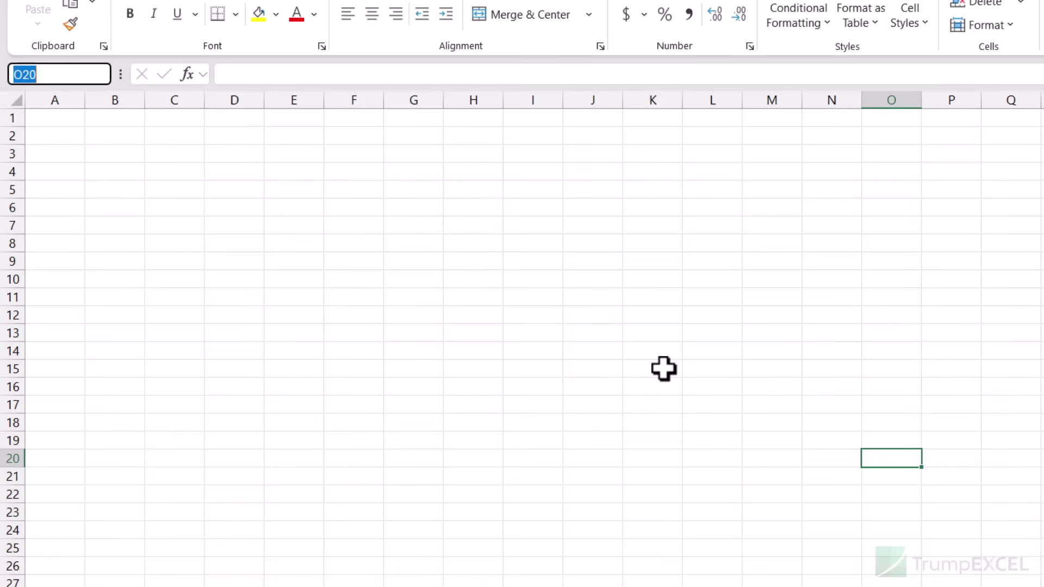
{"action": "type", "text": "S123"}
{"action": "key", "text": "Return"}
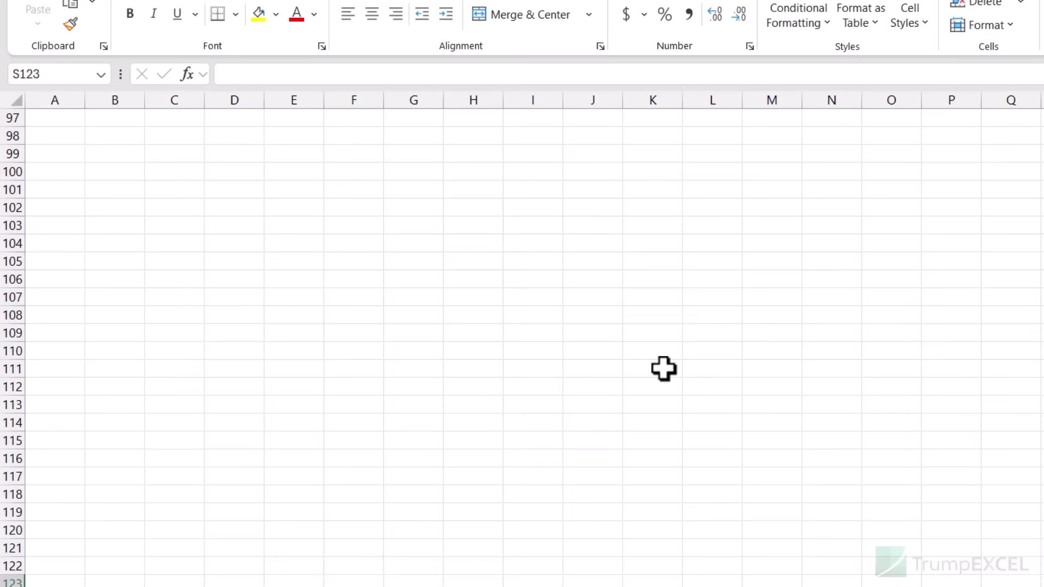
Assign the name Example to cell S123
{"action": "key", "text": "alt+F3"}
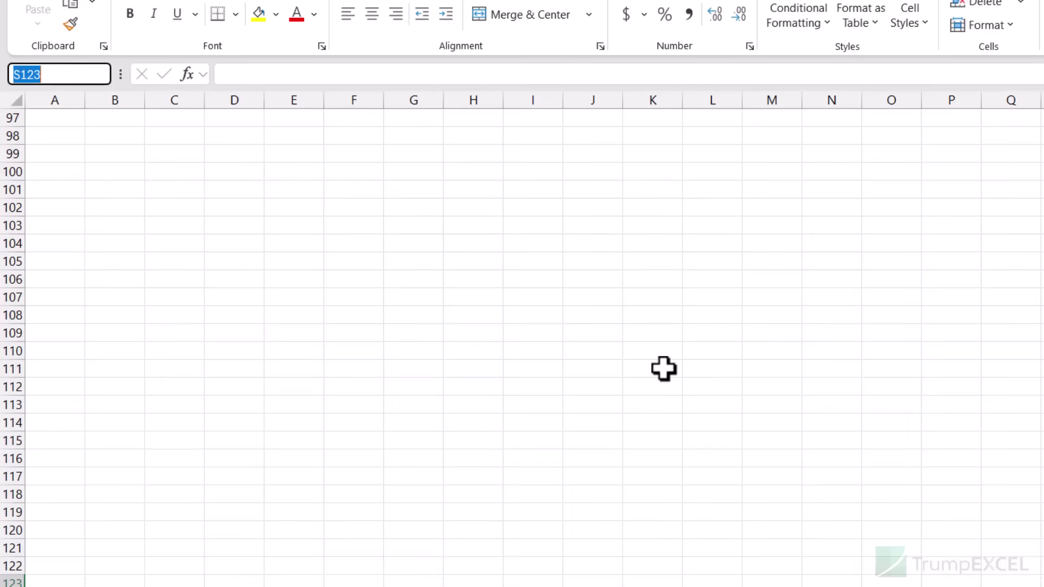
{"action": "type", "text": "Example"}
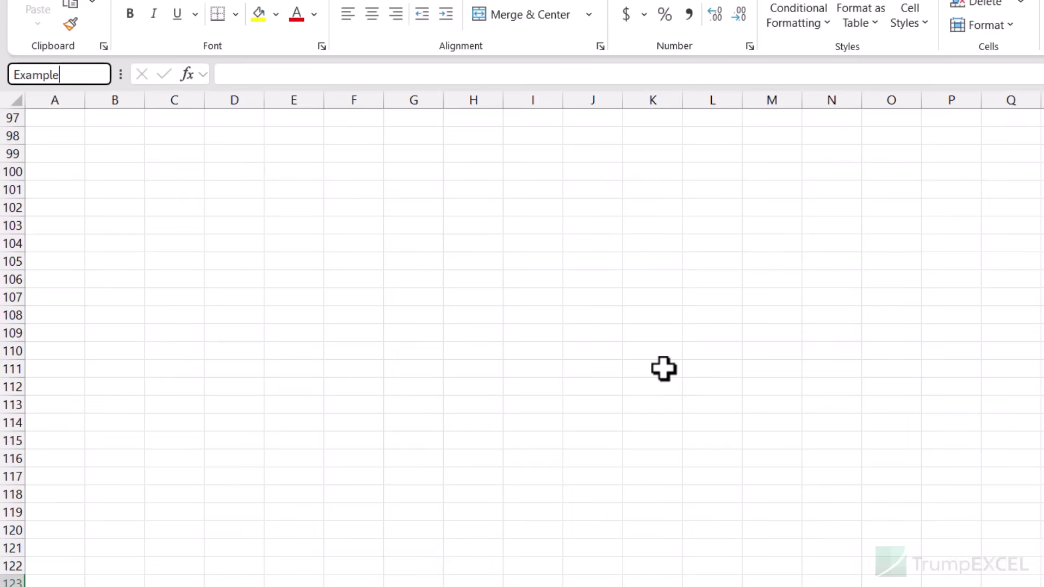
{"action": "key", "text": "Return"}
{"action": "scroll", "coordinate": [663, 369], "scroll_direction": "up", "scroll_amount": 1}
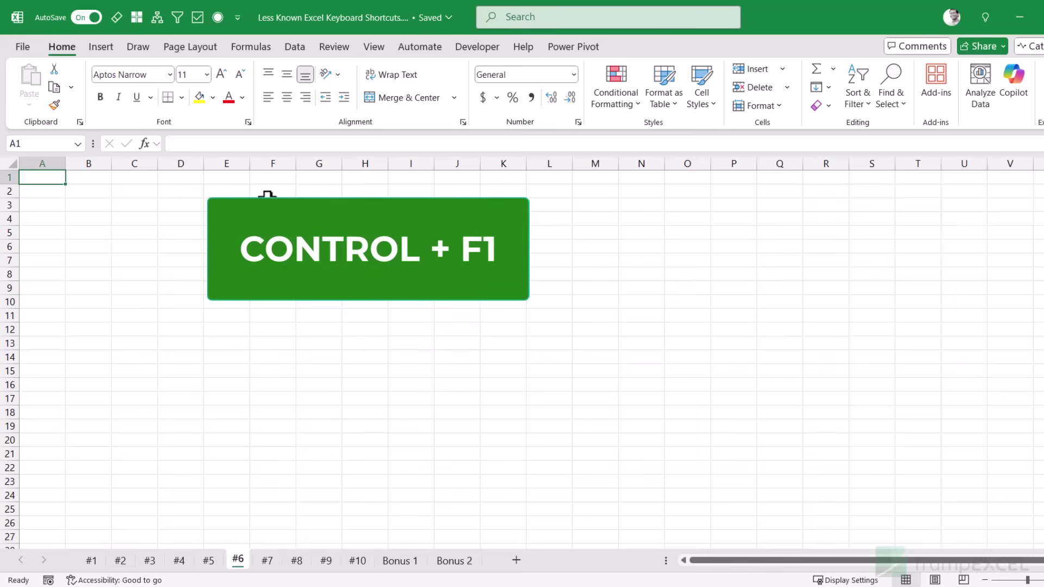
Collapse the ribbon on sheet #6 to its tab names, and expand it again
{"action": "key", "text": "ctrl+F1"}
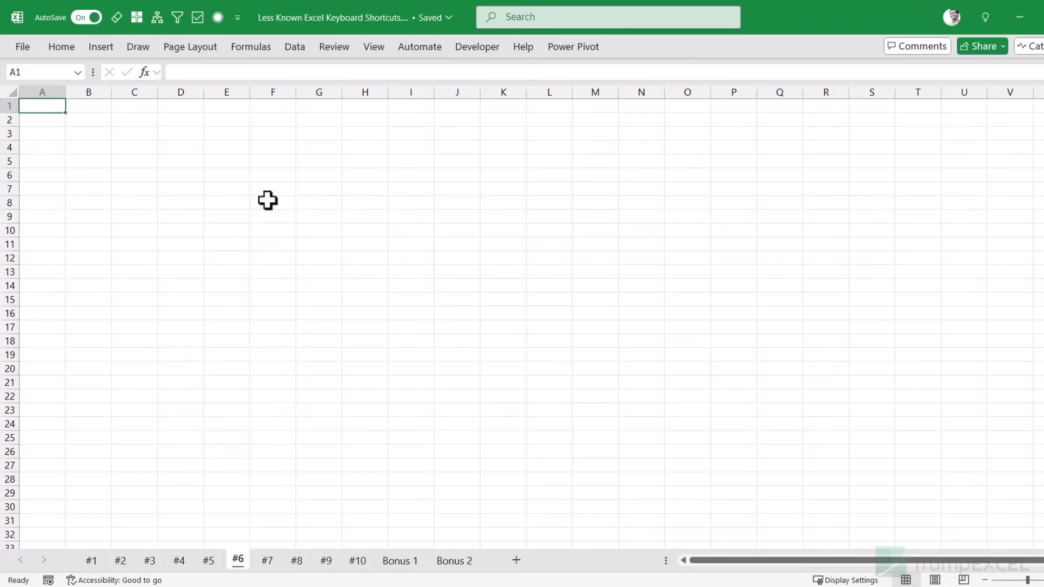
{"action": "key", "text": "ctrl+F1"}
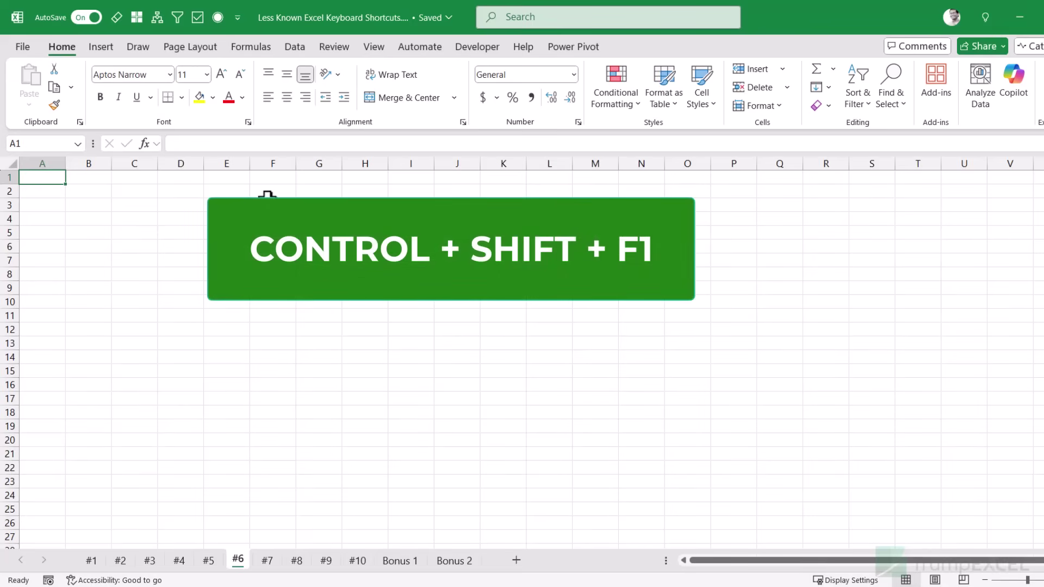
Hide the ribbon, its tabs and the status bar completely, and hide the formula bar as well
{"action": "key", "text": "ctrl+shift+F1"}
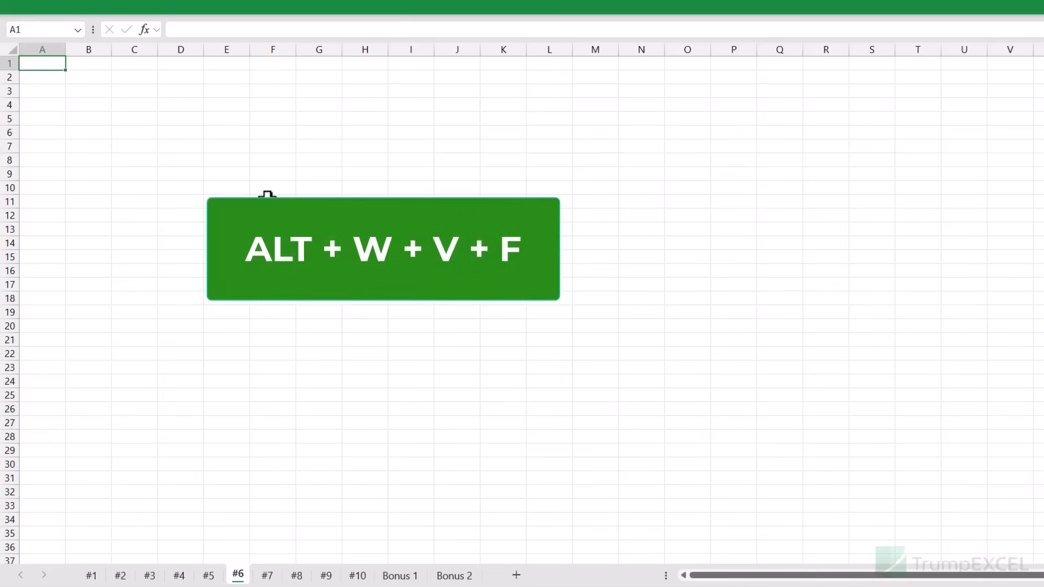
{"action": "key", "text": "alt+w"}
{"action": "key", "text": "v"}
{"action": "key", "text": "f"}
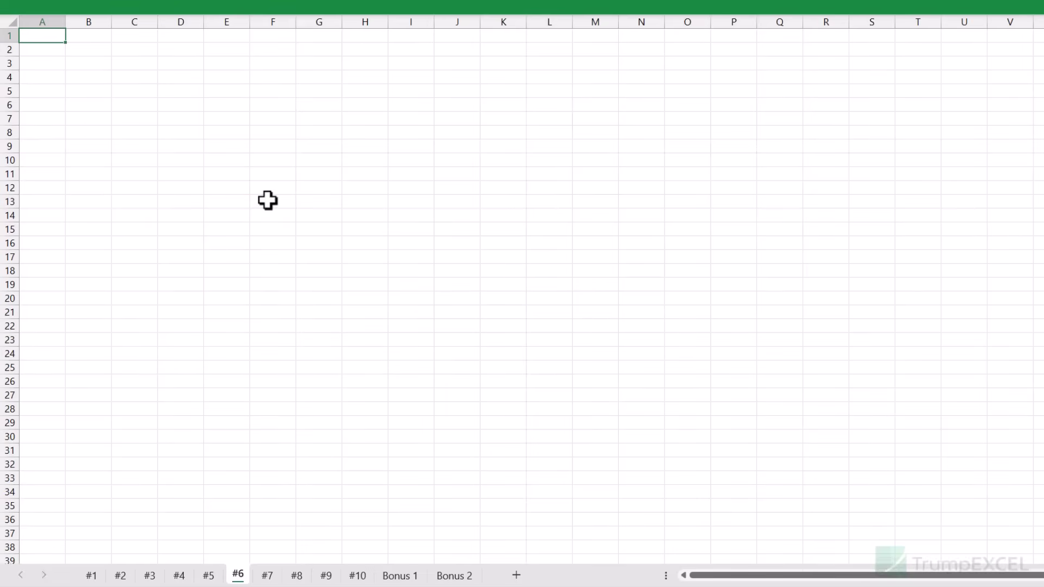
Bring back the full ribbon and status bar, and show the formula bar again
{"action": "key", "text": "Escape"}
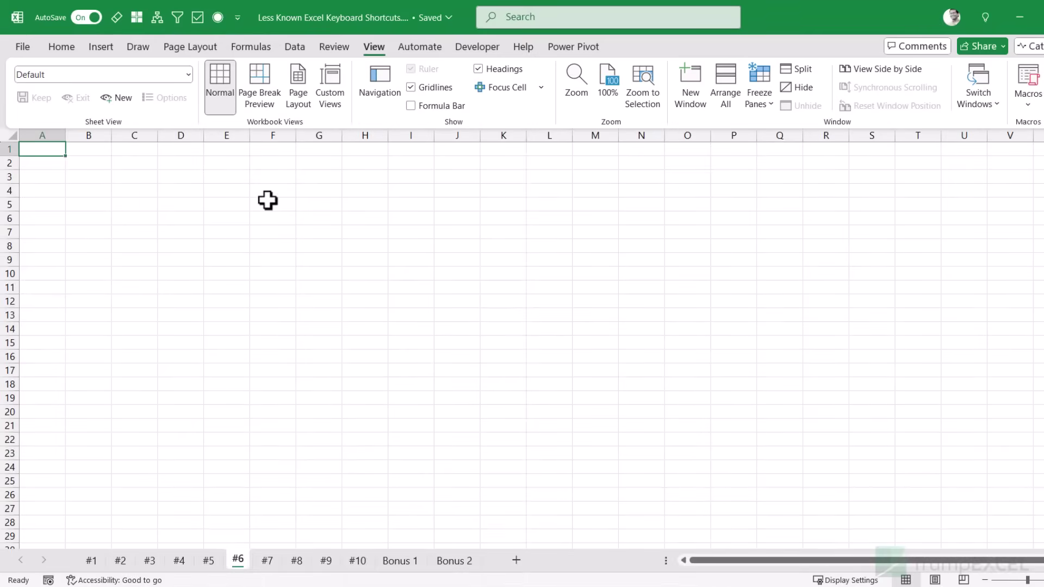
{"action": "key", "text": "alt+w"}
{"action": "key", "text": "v"}
{"action": "key", "text": "f"}
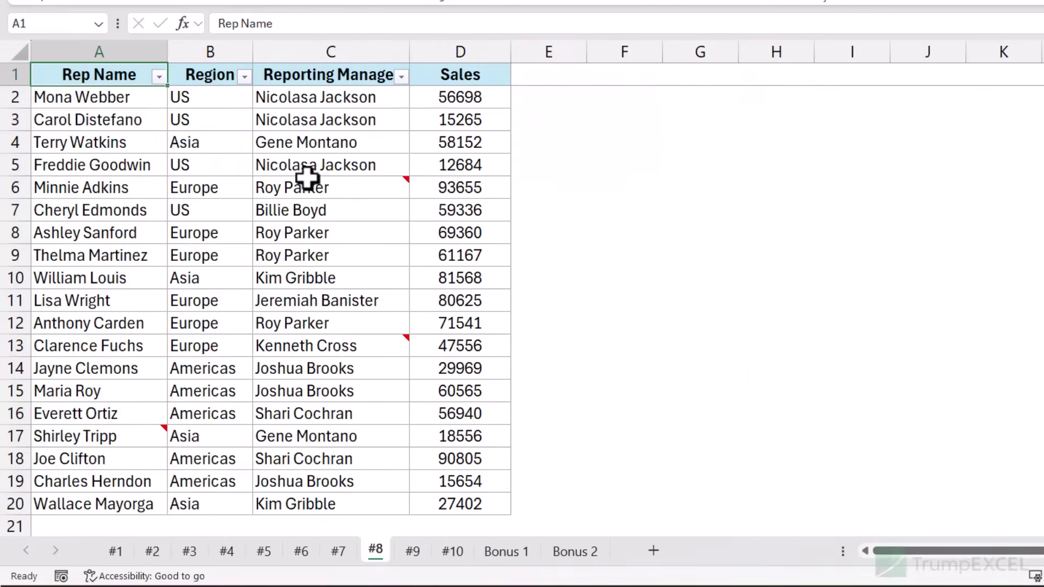
Select all cells containing notes on sheet #8 at once and fill them with yellow
{"action": "left_click", "coordinate": [331, 190]}
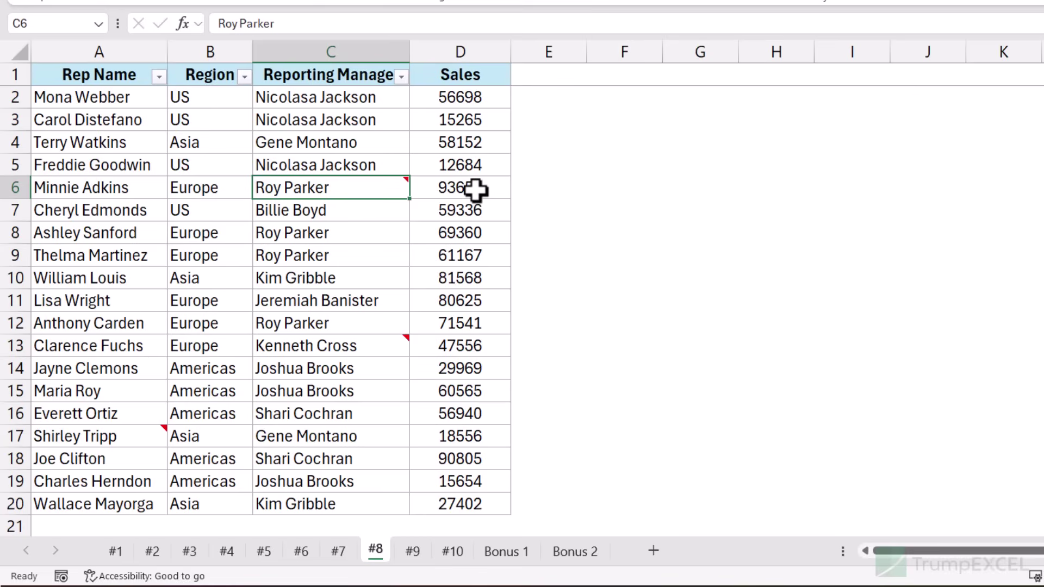
{"action": "left_click", "coordinate": [596, 160]}
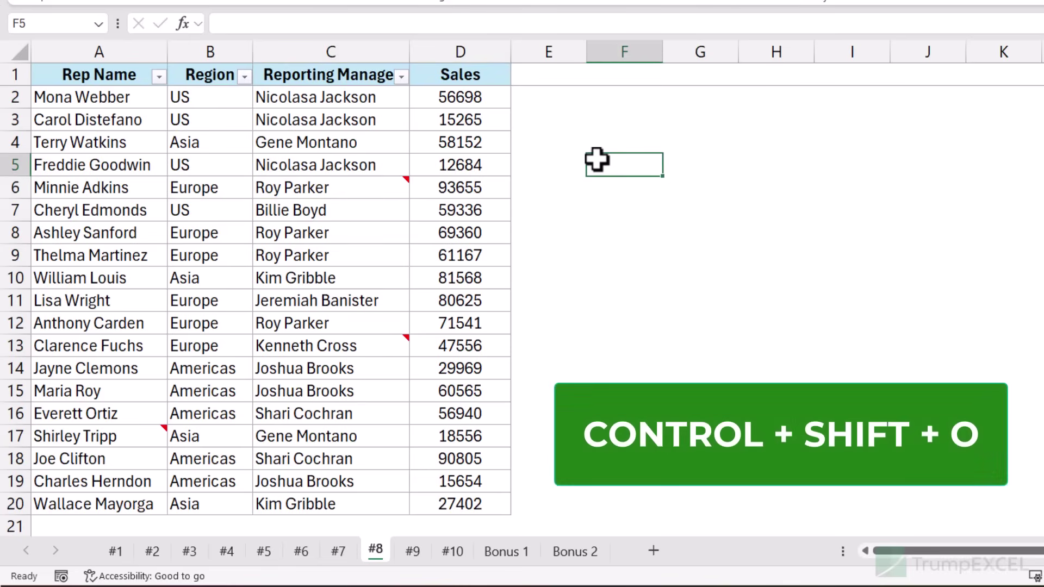
{"action": "key", "text": "ctrl+shift+o"}
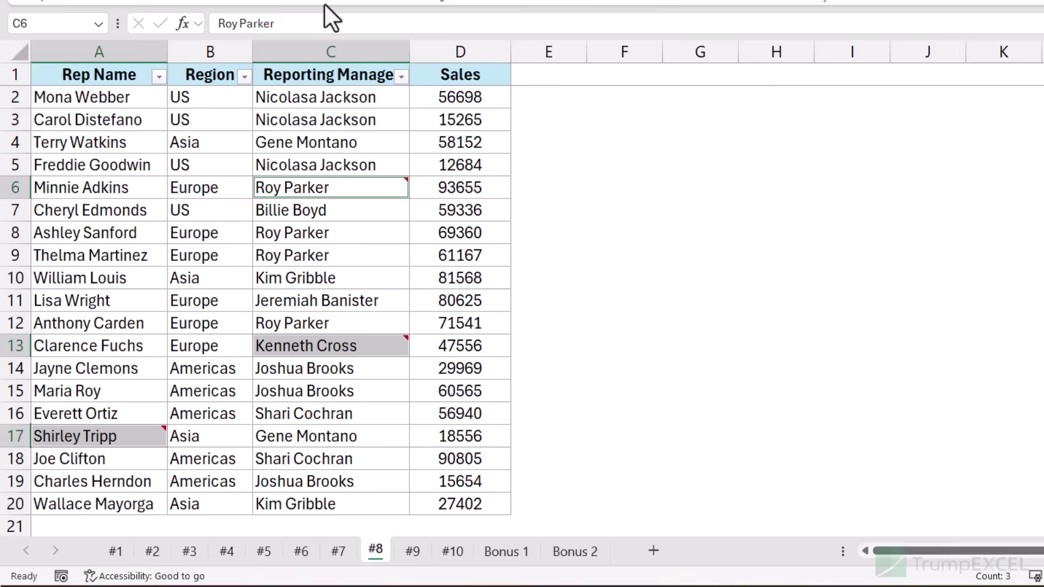
{"action": "left_click", "coordinate": [353, 2]}
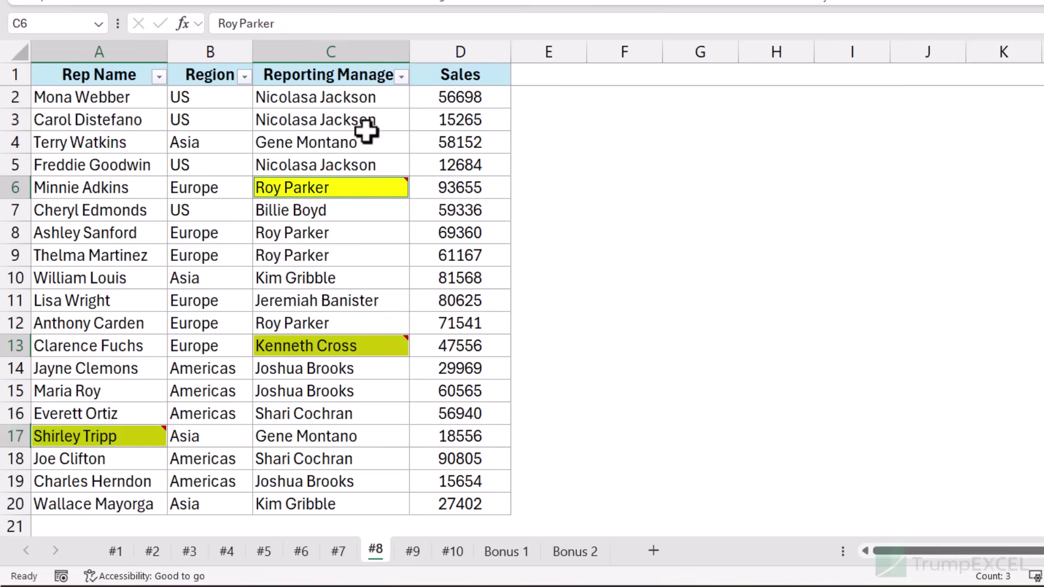
Delete the notes from all selected yellow cells, and deselect them
{"action": "right_click", "coordinate": [357, 189]}
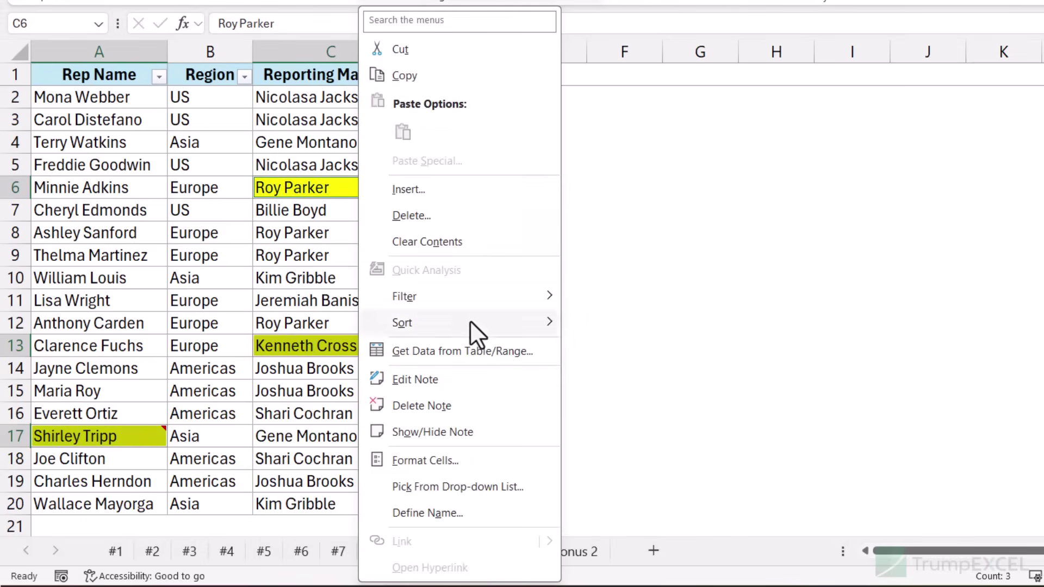
{"action": "left_click", "coordinate": [445, 407]}
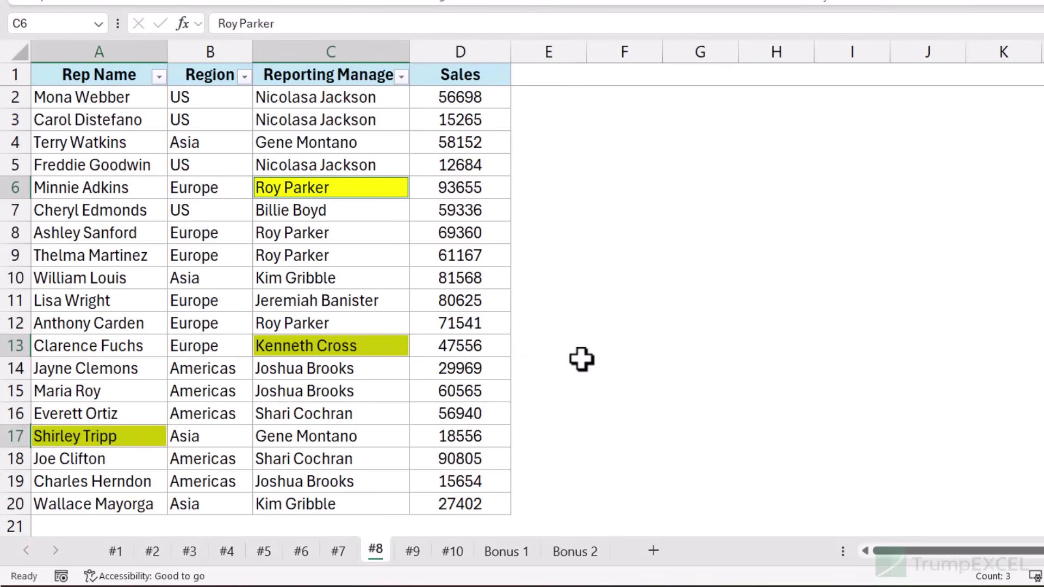
{"action": "left_click", "coordinate": [603, 299]}
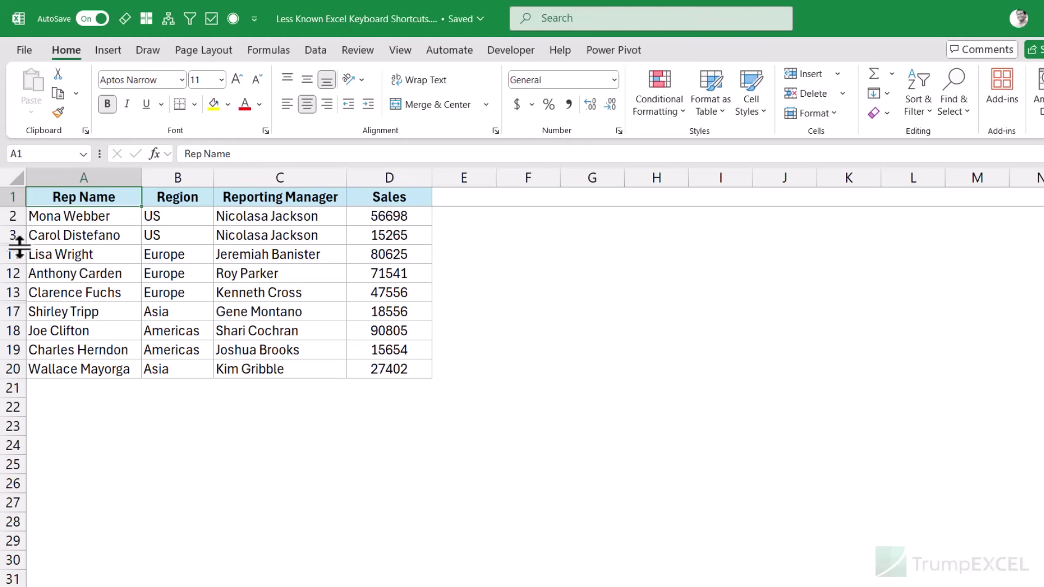
Select rows 3 to 11 and rows 13 to 17 in turn to examine where rows are hidden
{"action": "left_click_drag", "start_coordinate": [8, 237], "coordinate": [11, 255]}
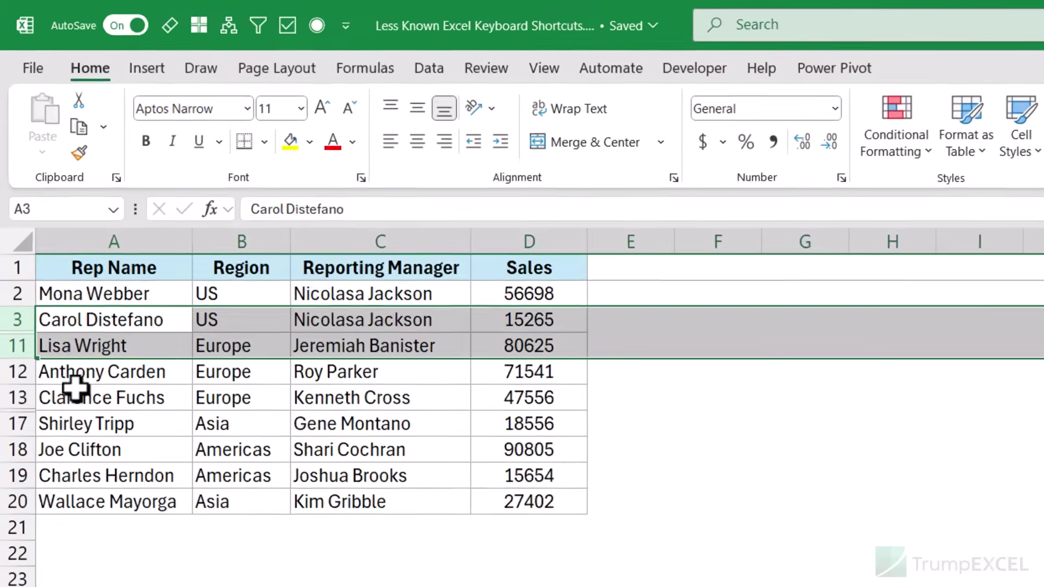
{"action": "left_click_drag", "start_coordinate": [18, 402], "coordinate": [21, 430]}
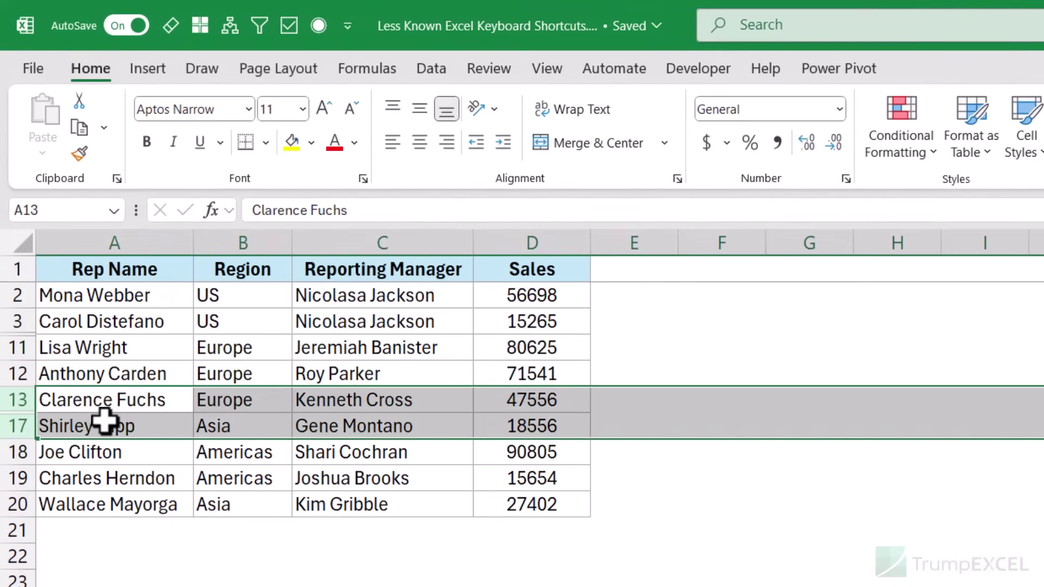
Copy the range A2:D20 including its hidden rows and paste it starting at A23
{"action": "left_click_drag", "start_coordinate": [117, 297], "coordinate": [503, 505]}
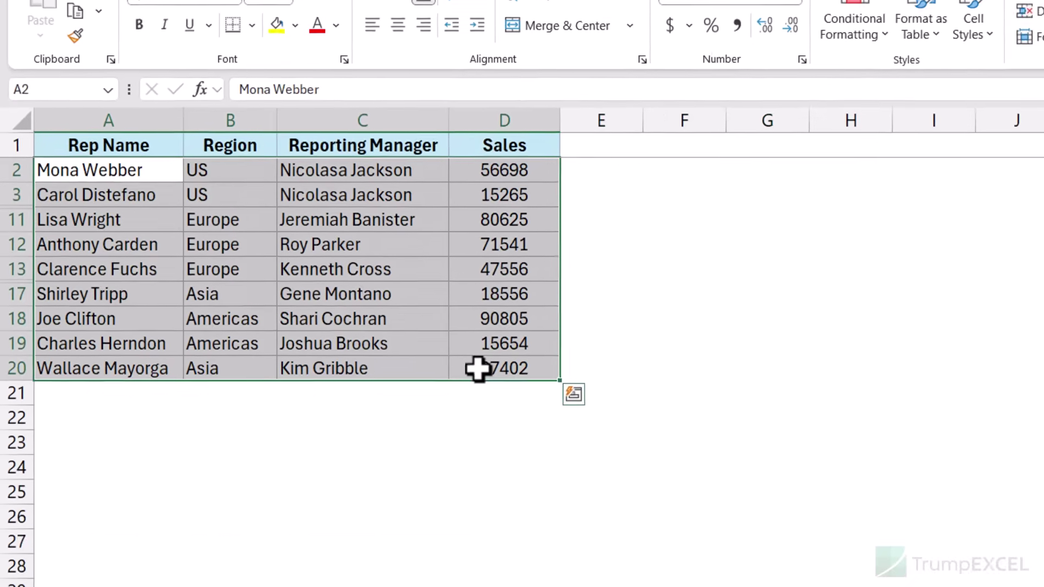
{"action": "key", "text": "ctrl+c"}
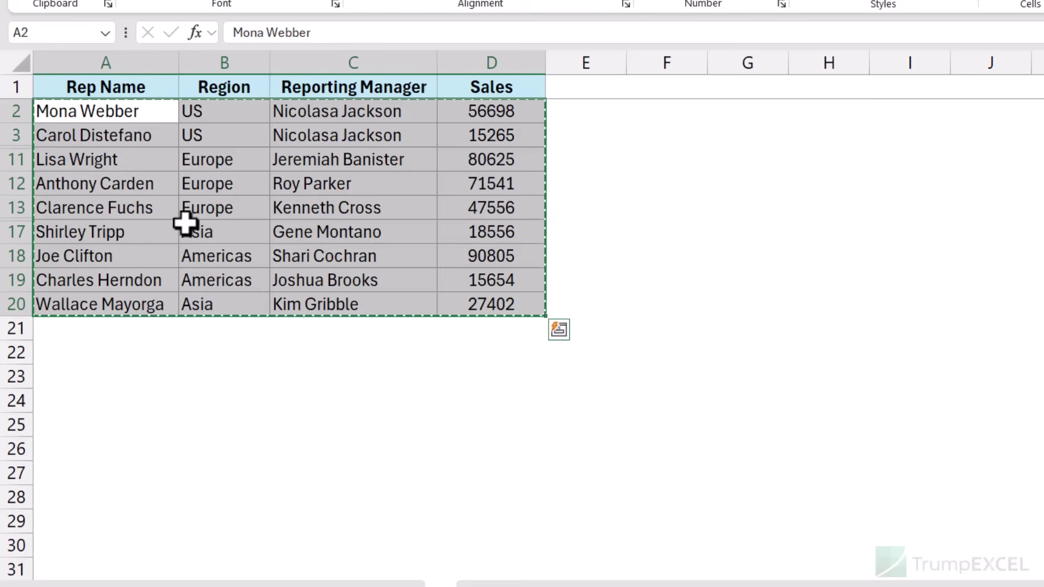
{"action": "left_click", "coordinate": [65, 381]}
{"action": "key", "text": "ctrl+v"}
{"action": "scroll", "coordinate": [205, 377], "scroll_direction": "down", "scroll_amount": 5}
{"action": "scroll", "coordinate": [205, 377], "scroll_direction": "up", "scroll_amount": 6}
Check the rows pasted below the data from A23 for hidden records, and undo the paste
{"action": "left_click_drag", "start_coordinate": [104, 116], "coordinate": [478, 305]}
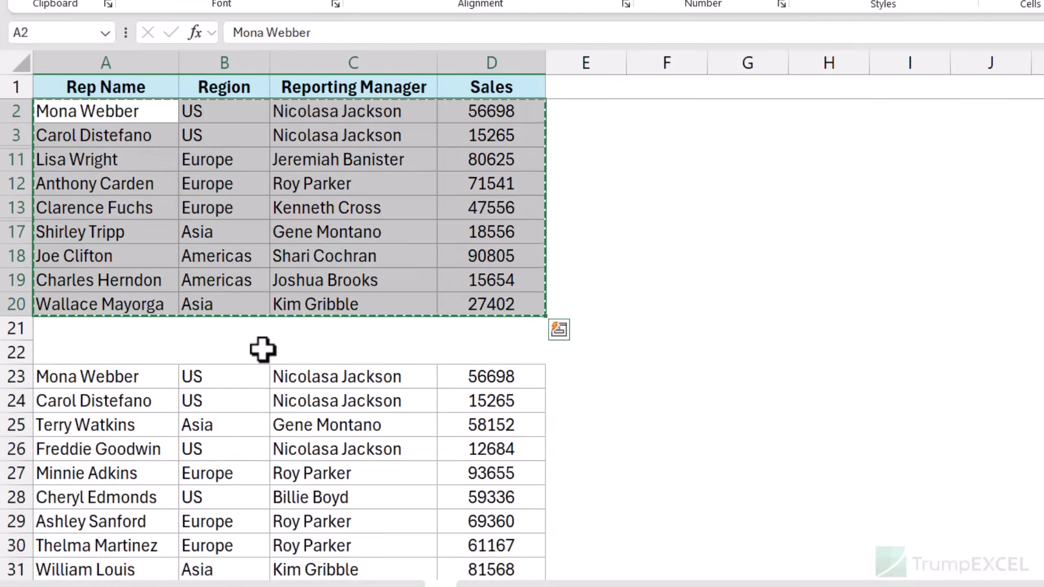
{"action": "scroll", "coordinate": [263, 350], "scroll_direction": "down", "scroll_amount": 2}
{"action": "scroll", "coordinate": [262, 349], "scroll_direction": "up", "scroll_amount": 2}
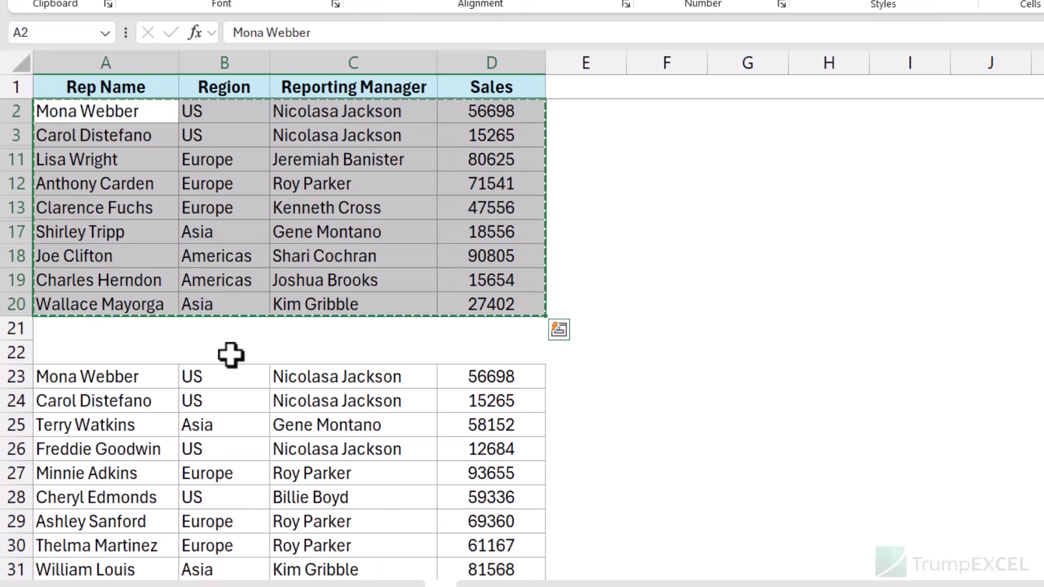
{"action": "key", "text": "ctrl+z"}
Copy only the visible cells of A2:D20 and paste them starting at A23
{"action": "left_click_drag", "start_coordinate": [133, 113], "coordinate": [475, 300]}
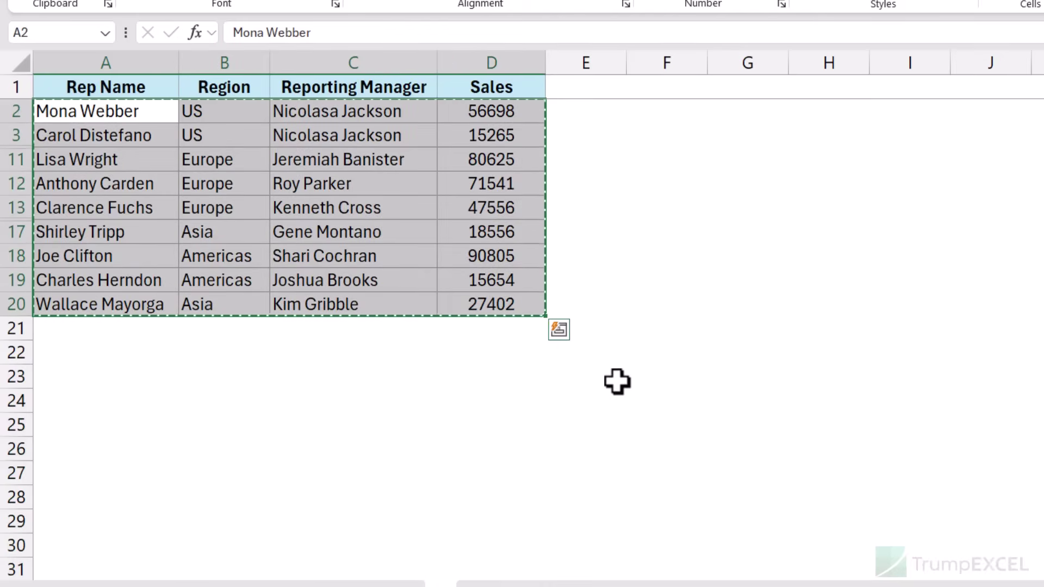
{"action": "key", "text": "Escape"}
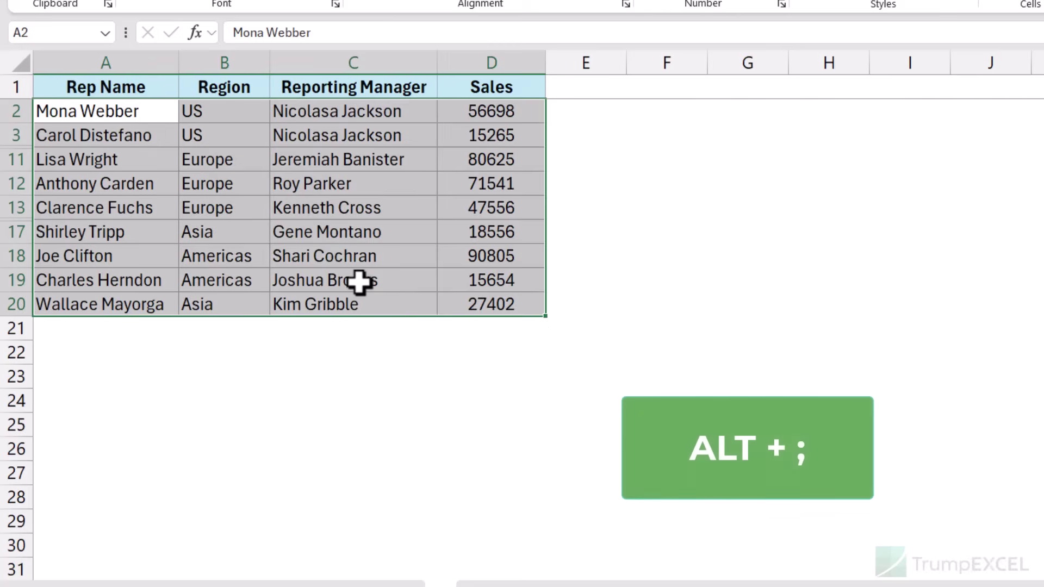
{"action": "key", "text": "alt+semicolon"}
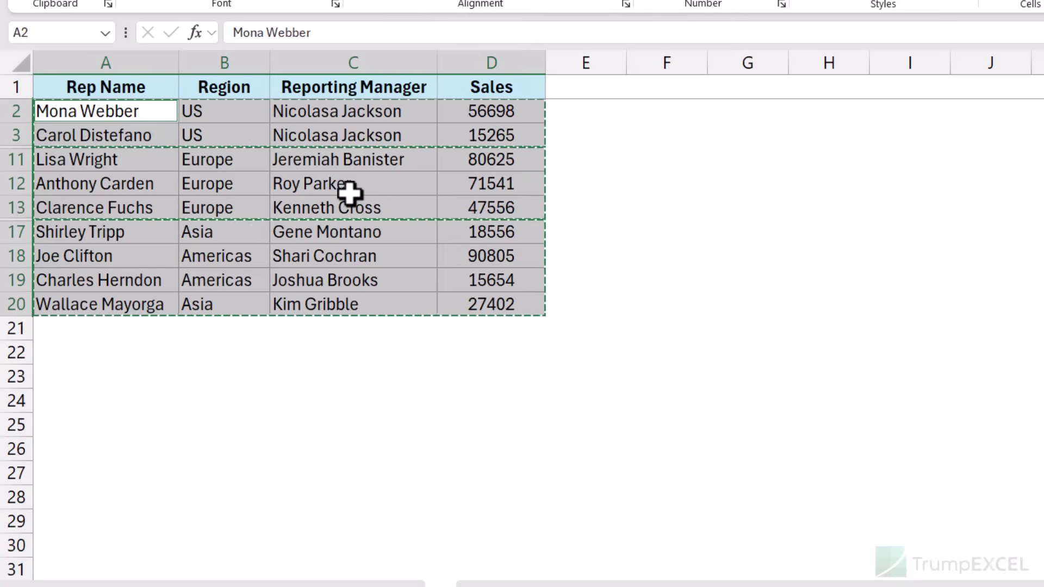
{"action": "left_click", "coordinate": [75, 384]}
{"action": "key", "text": "ctrl+v"}
{"action": "scroll", "coordinate": [285, 438], "scroll_direction": "down", "scroll_amount": 1}
{"action": "scroll", "coordinate": [265, 430], "scroll_direction": "up", "scroll_amount": 1}
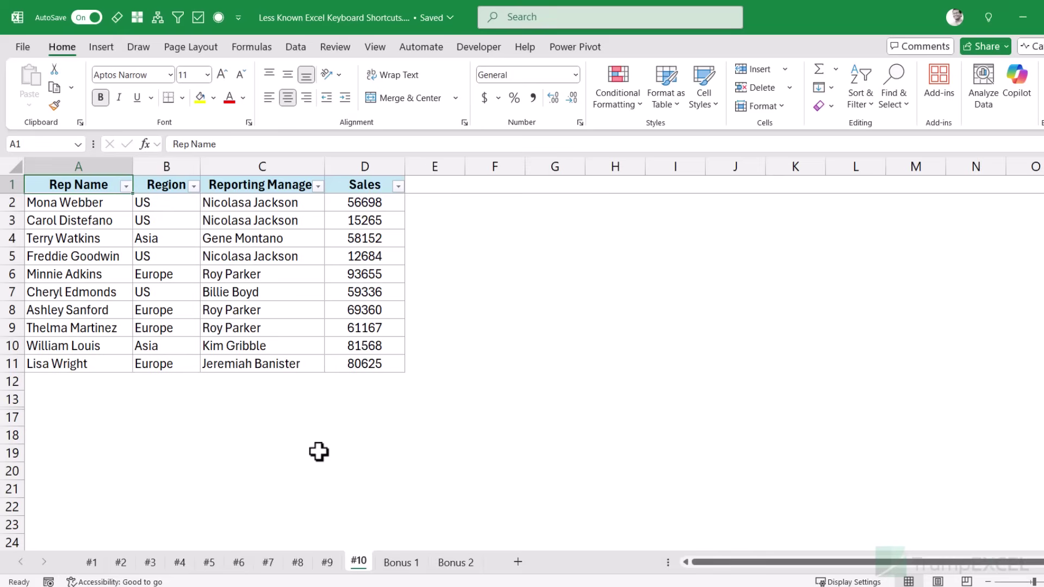
Rename sheet #10 as test
{"action": "key", "text": "alt"}
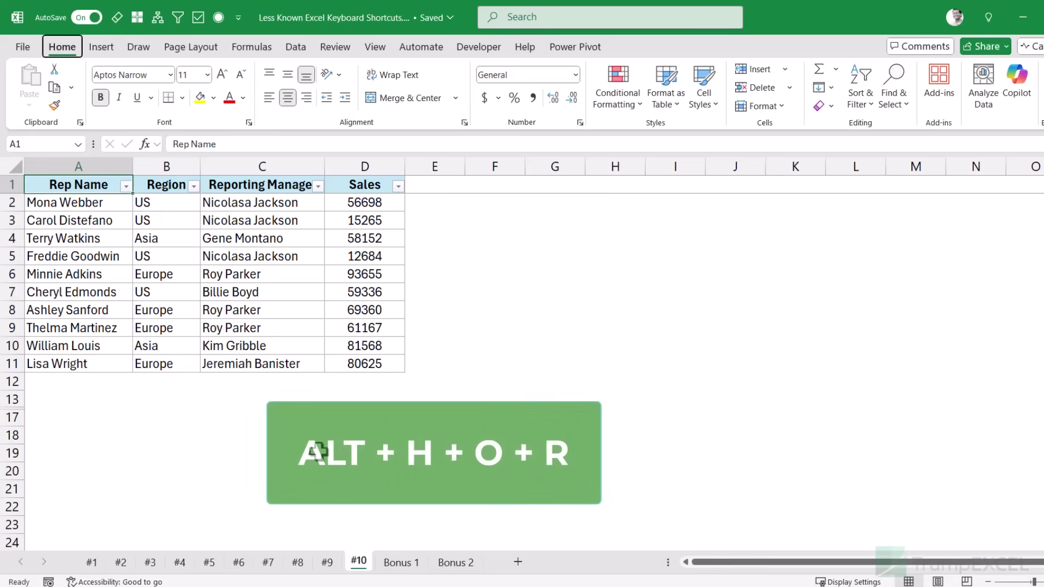
{"action": "key", "text": "h"}
{"action": "key", "text": "o"}
{"action": "key", "text": "r"}
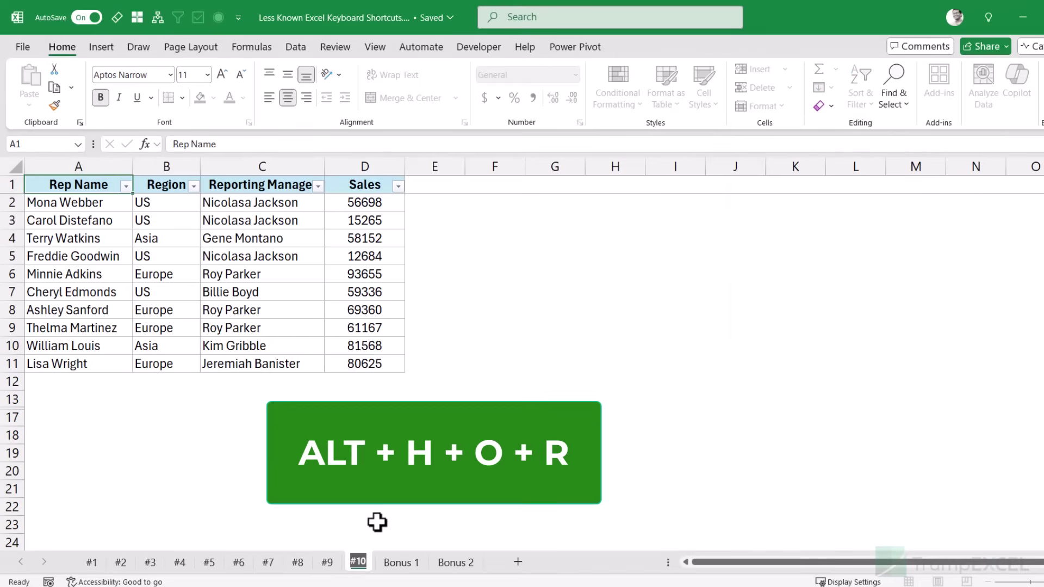
{"action": "type", "text": "test"}
{"action": "key", "text": "Return"}
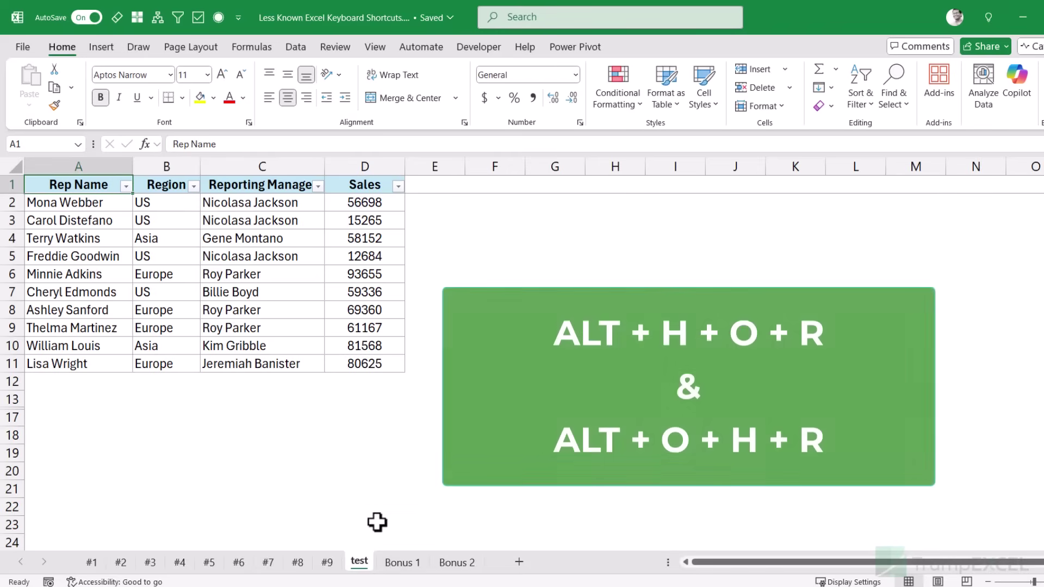
Rename the active sheet as test 2
{"action": "key", "text": "alt"}
{"action": "key", "text": "h"}
{"action": "key", "text": "o"}
{"action": "key", "text": "r"}
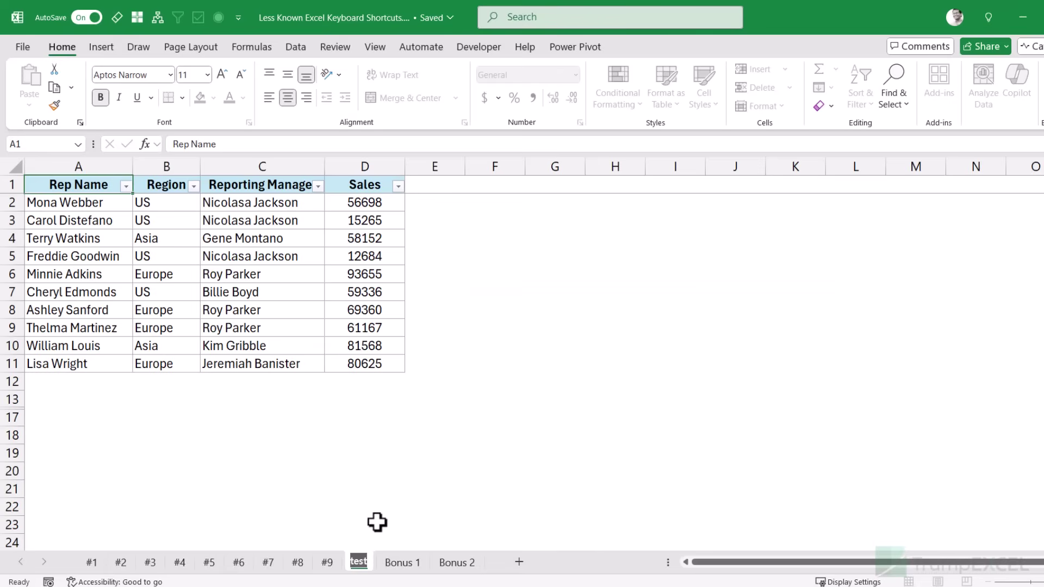
{"action": "type", "text": "test 2"}
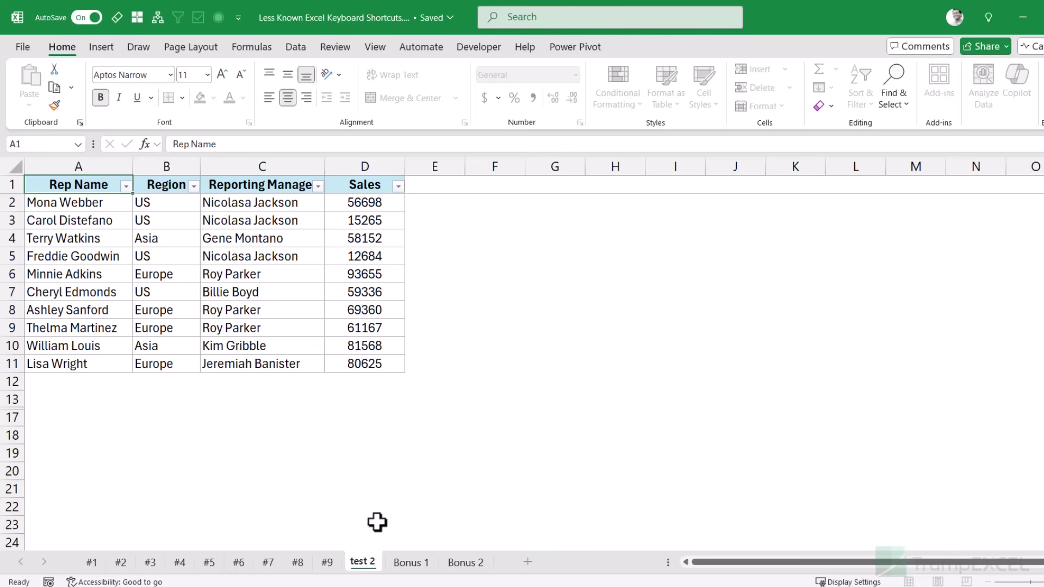
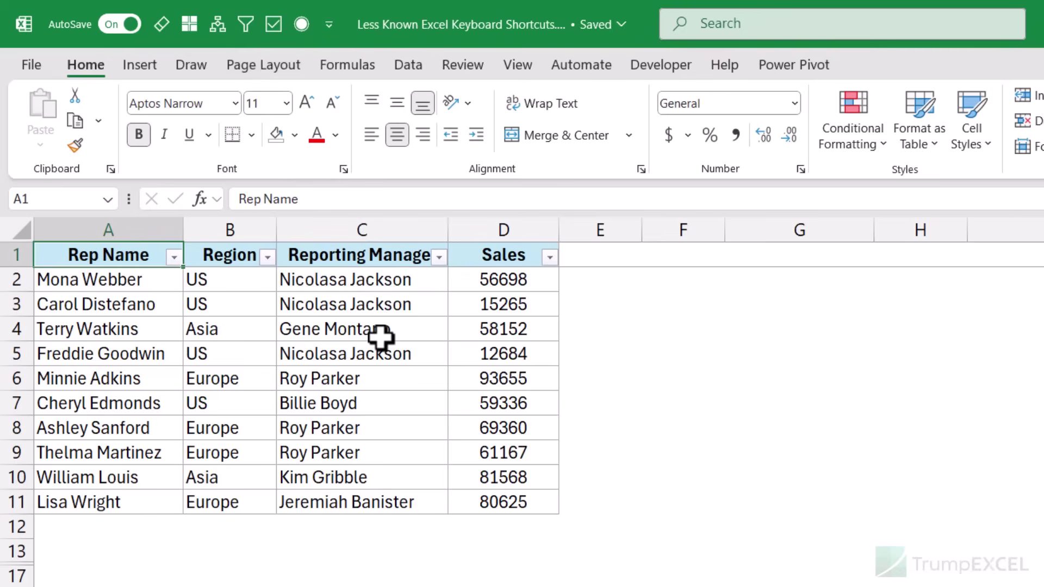
Insert a checkbox in cell F3 and another one in cell F5
{"action": "key", "text": "alt"}
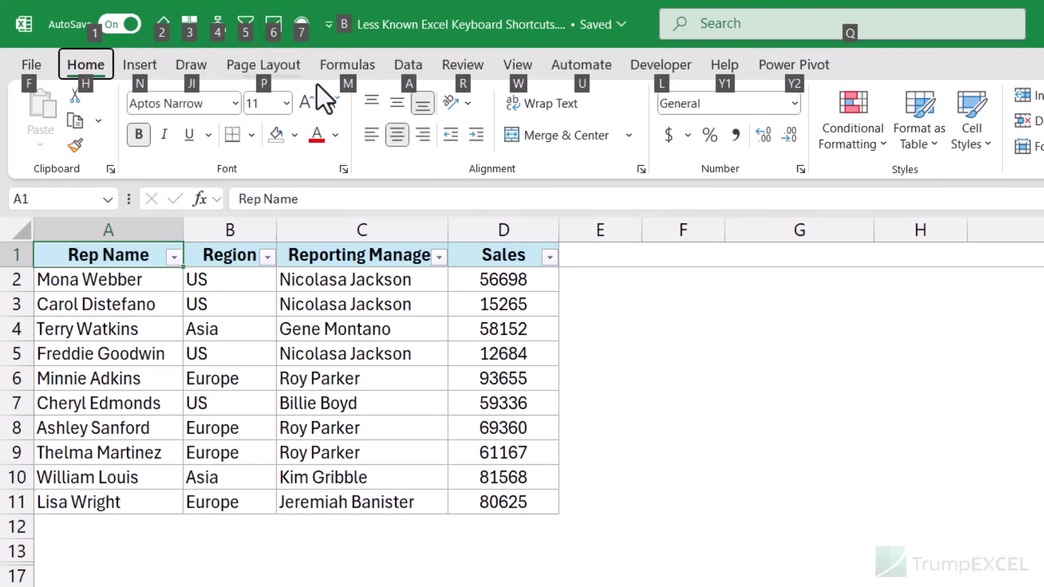
{"action": "key", "text": "Escape"}
{"action": "left_click", "coordinate": [685, 304]}
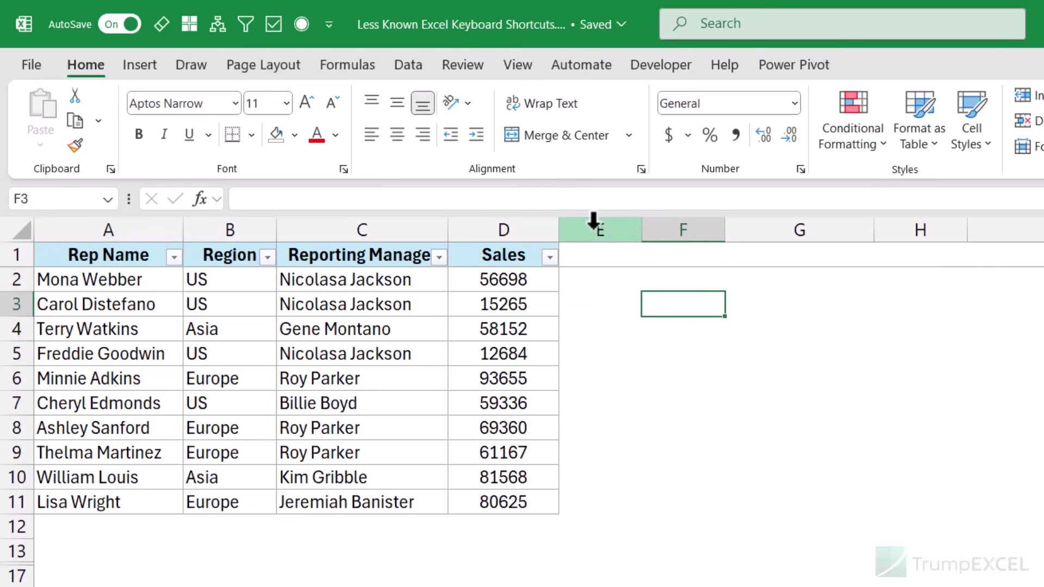
{"action": "left_click", "coordinate": [273, 24]}
{"action": "left_click", "coordinate": [683, 351]}
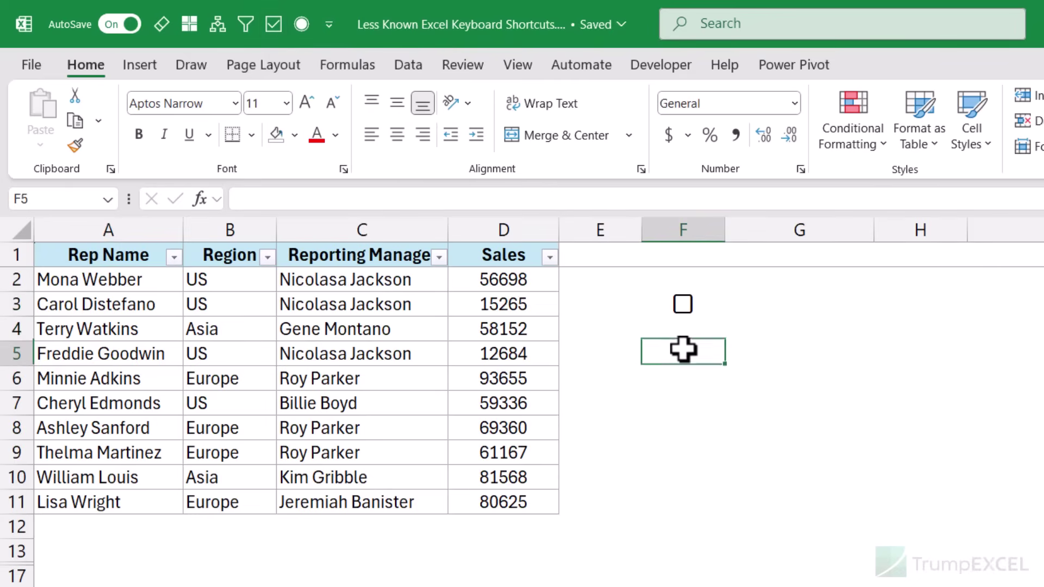
{"action": "key", "text": "alt"}
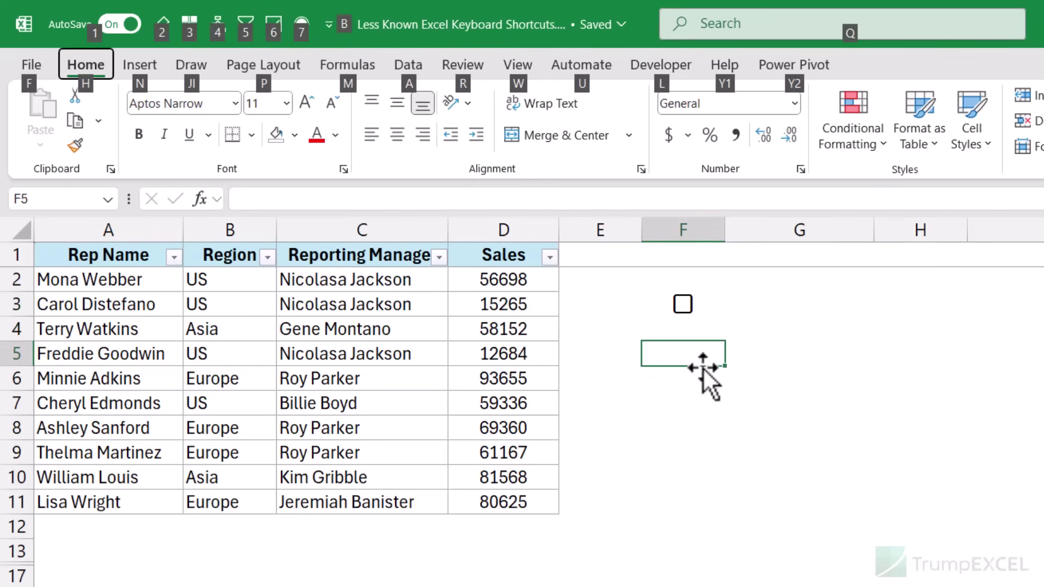
{"action": "key", "text": "6"}
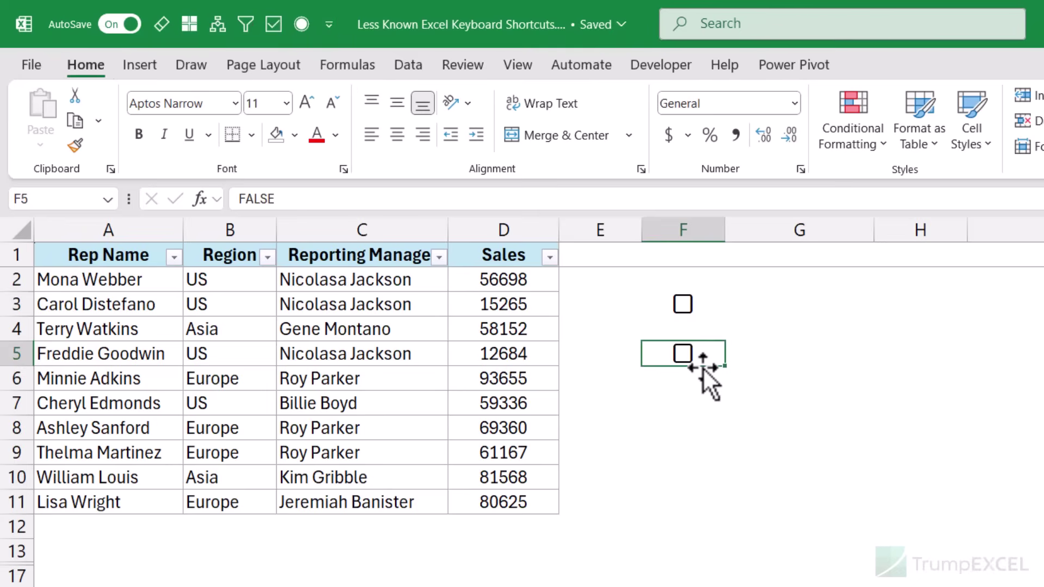
Open the Go To Special options with cell F7 selected, and dismiss them without selecting anything
{"action": "left_click", "coordinate": [682, 408]}
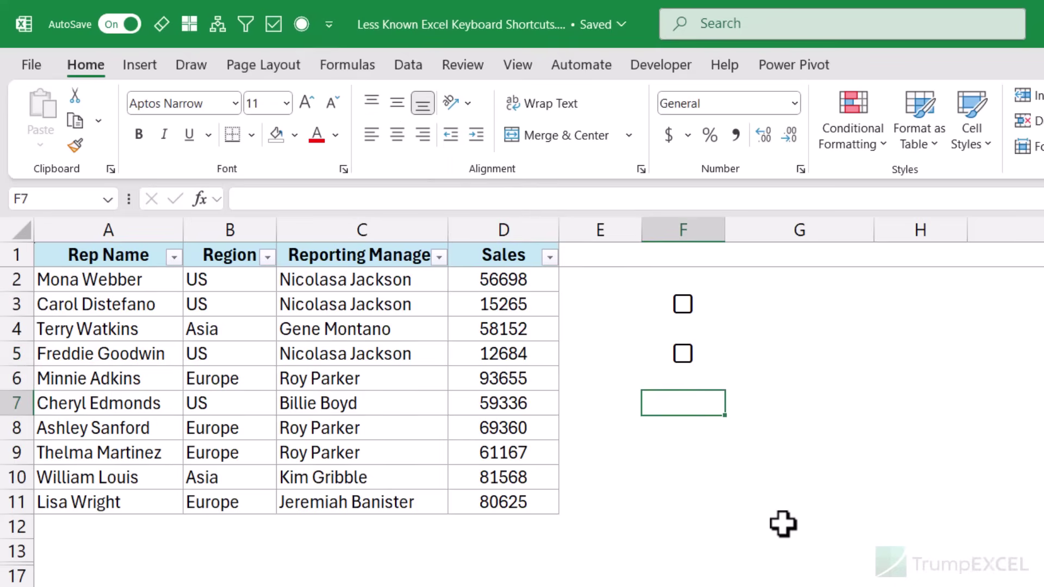
{"action": "key", "text": "alt+h"}
{"action": "key", "text": "f"}
{"action": "key", "text": "d"}
{"action": "key", "text": "s"}
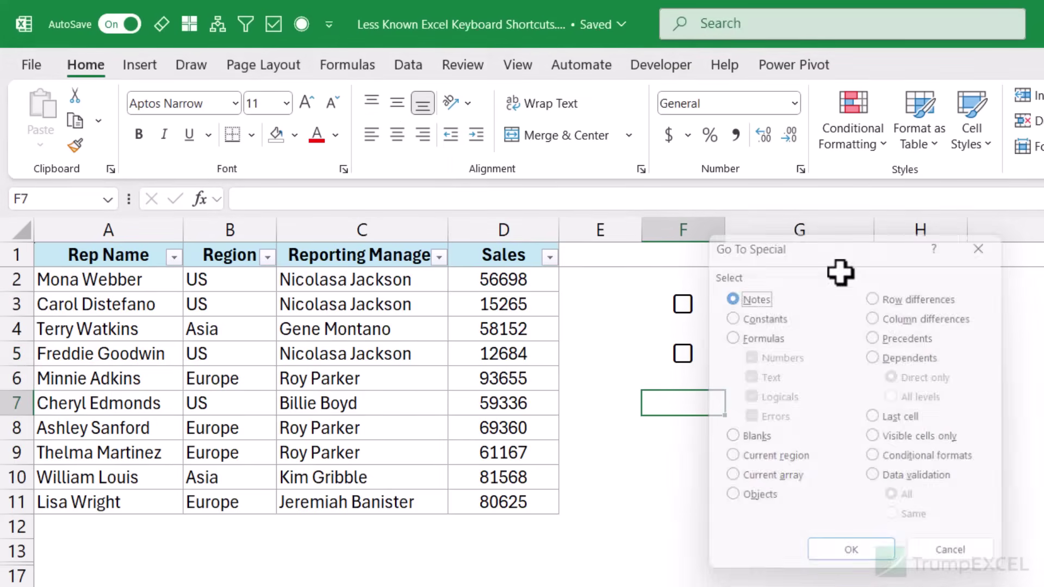
{"action": "key", "text": "Escape"}
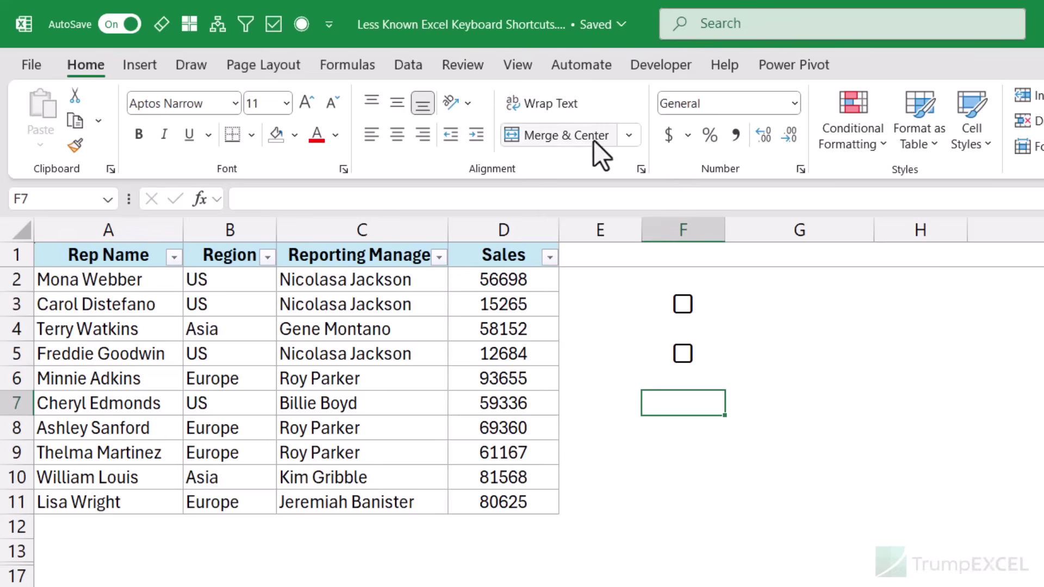
View the Quick Access Toolbar options for the Wrap Text command and the toolbar's key tips, without changing anything
{"action": "right_click", "coordinate": [563, 109]}
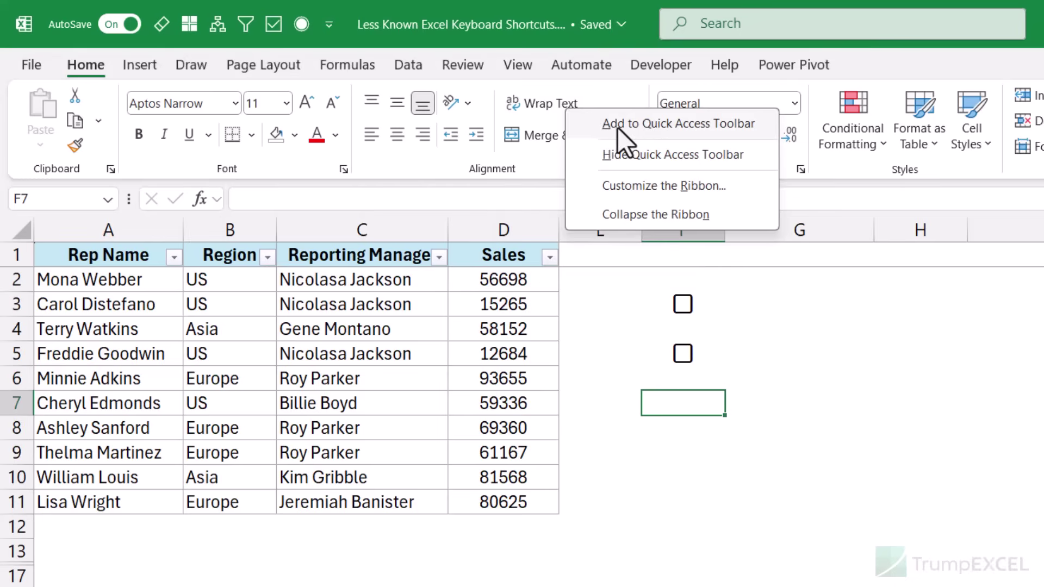
{"action": "key", "text": "Escape"}
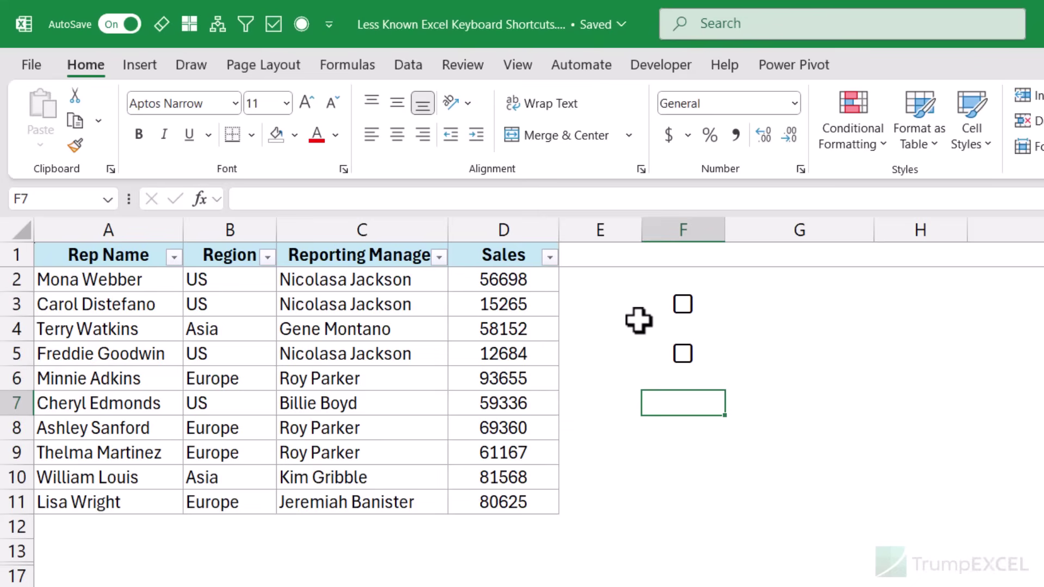
{"action": "key", "text": "alt"}
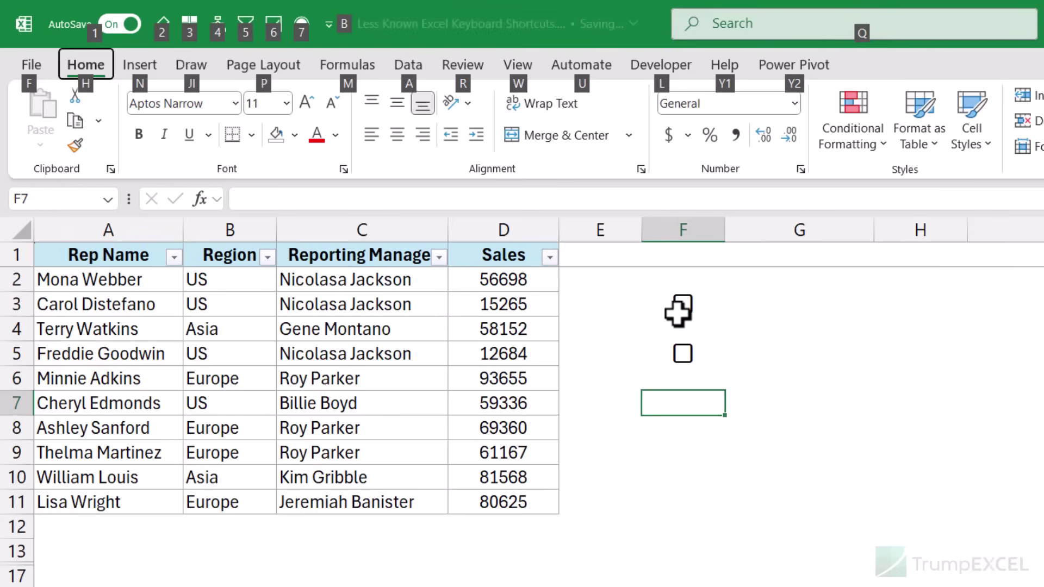
{"action": "key", "text": "Escape"}
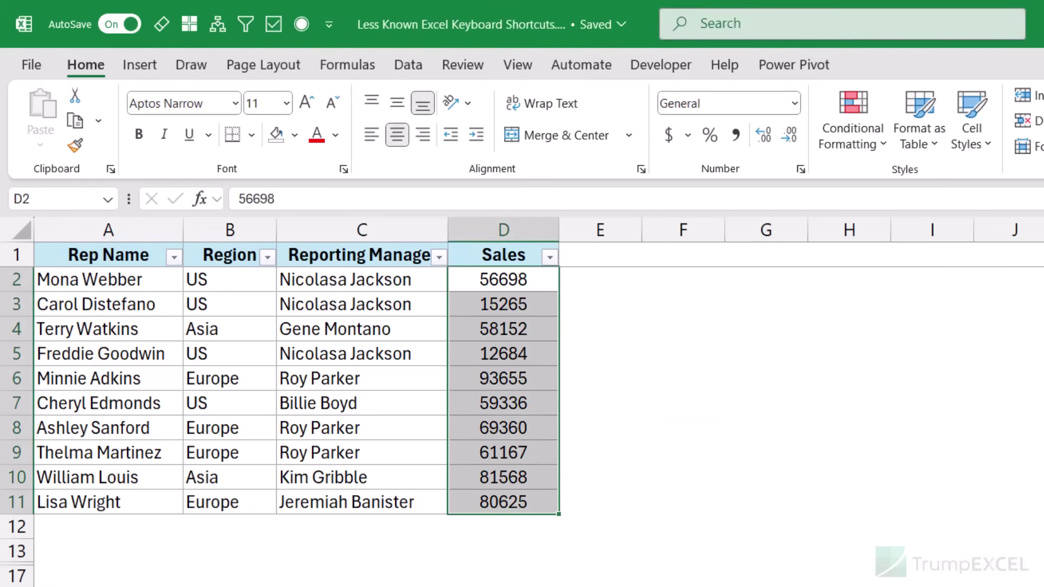
Try pasting a copy of A1:D11 at G3 on sheet Bonus 2, view its paste options, and undo the paste
{"action": "left_click_drag", "start_coordinate": [129, 268], "coordinate": [478, 492]}
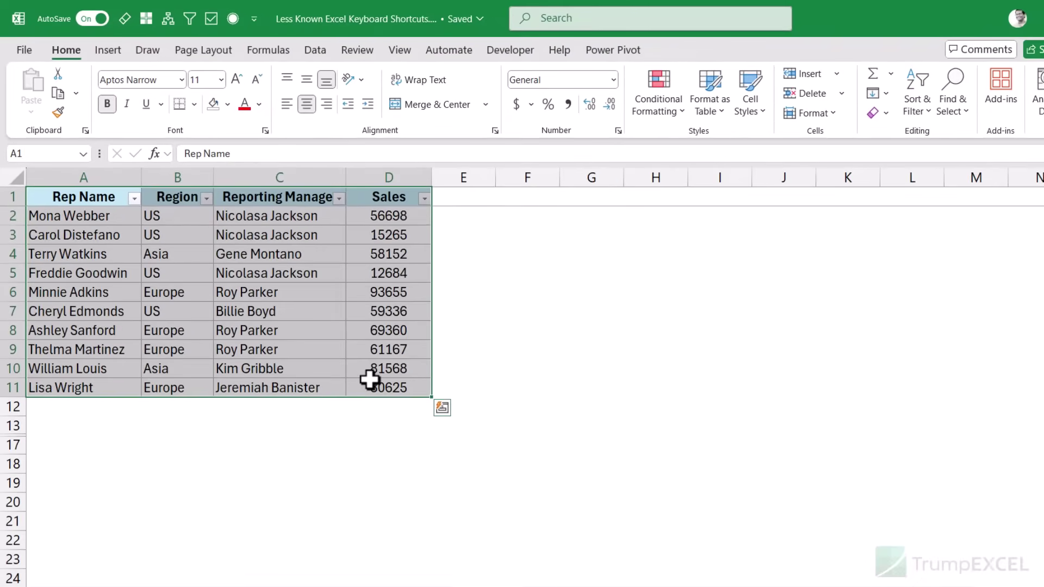
{"action": "key", "text": "ctrl+c"}
{"action": "left_click", "coordinate": [595, 235]}
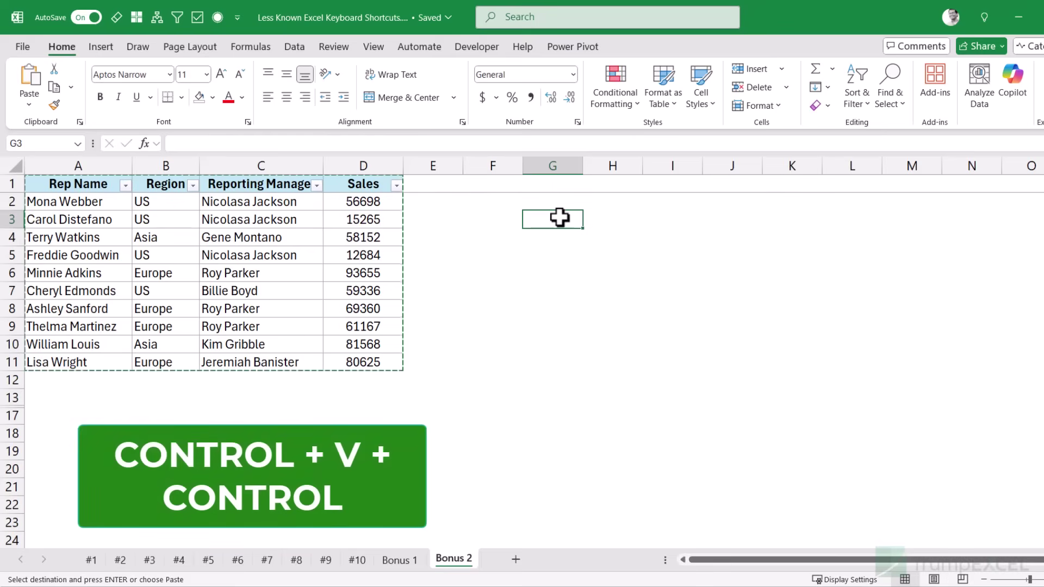
{"action": "key", "text": "ctrl+v"}
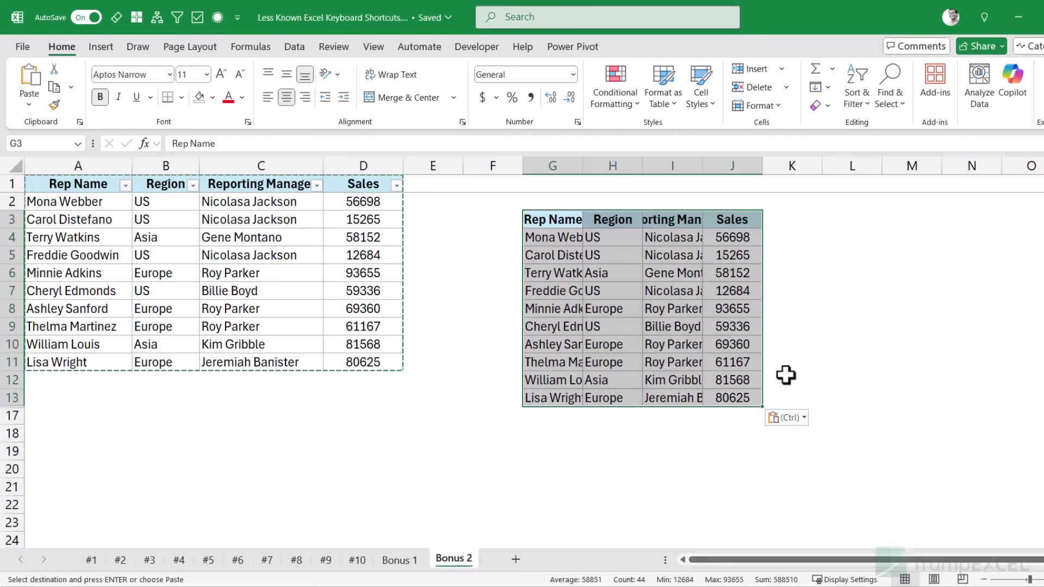
{"action": "key", "text": "ctrl"}
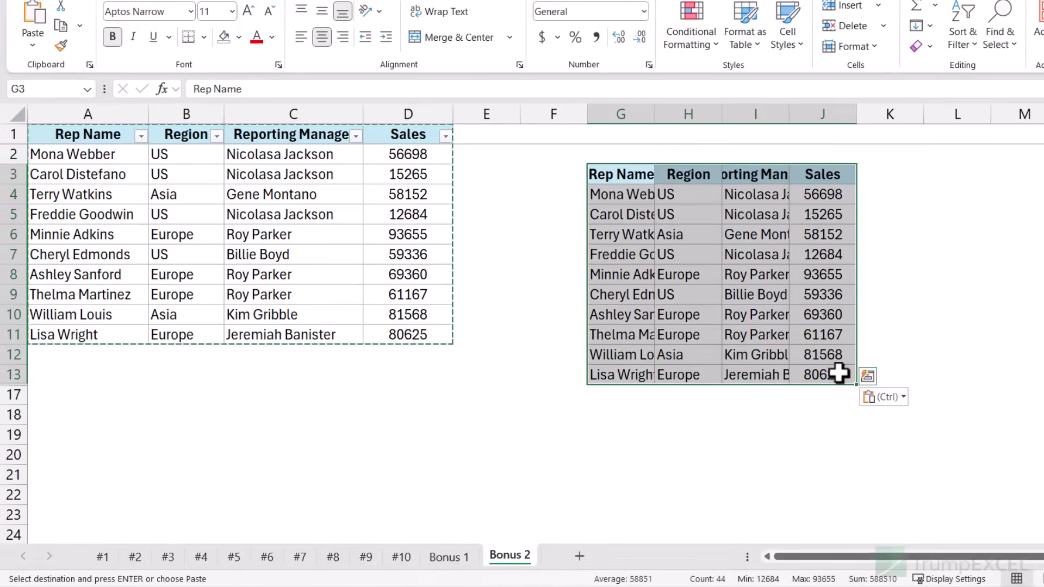
{"action": "key", "text": "ctrl+z"}
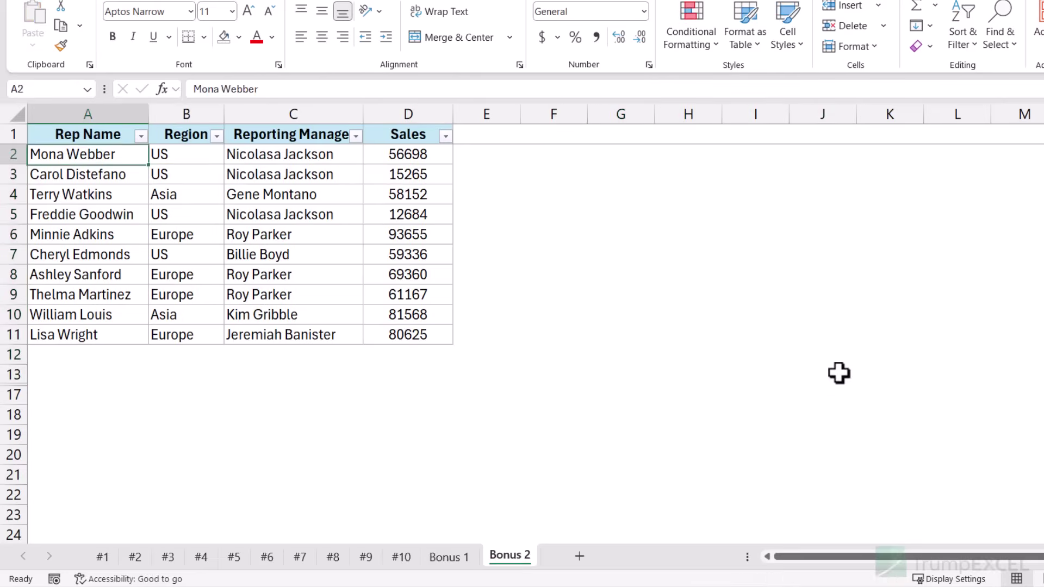
Copy the whole table A1:D11 on sheet Bonus 2 and paste it at G3 as values only
{"action": "key", "text": "ctrl+a"}
{"action": "key", "text": "ctrl+c"}
{"action": "key", "text": "Right"}
{"action": "key", "text": "Right"}
{"action": "key", "text": "Right"}
{"action": "key", "text": "Right"}
{"action": "key", "text": "Right"}
{"action": "key", "text": "Right"}
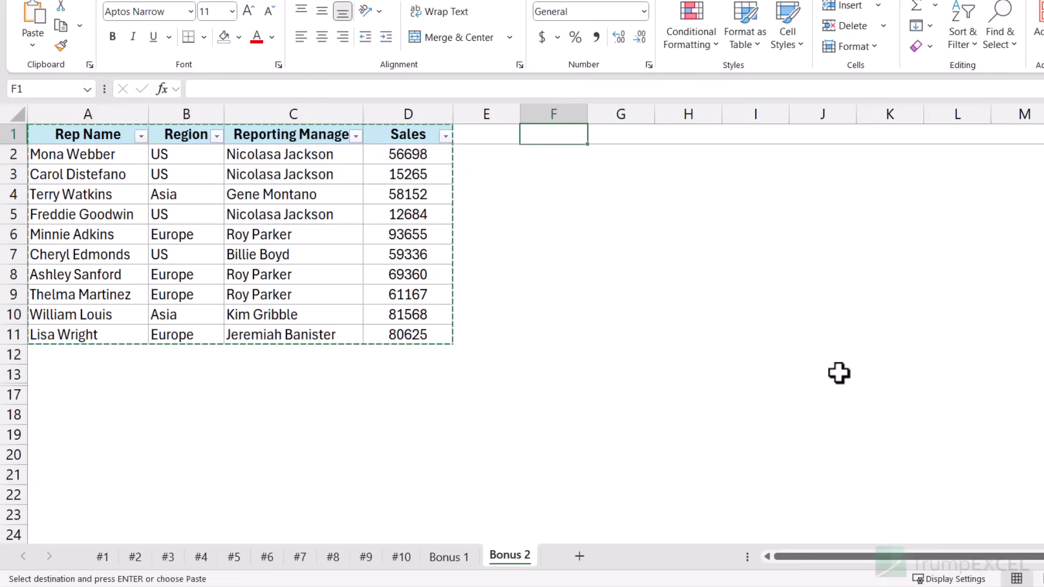
{"action": "key", "text": "Down"}
{"action": "key", "text": "Down"}
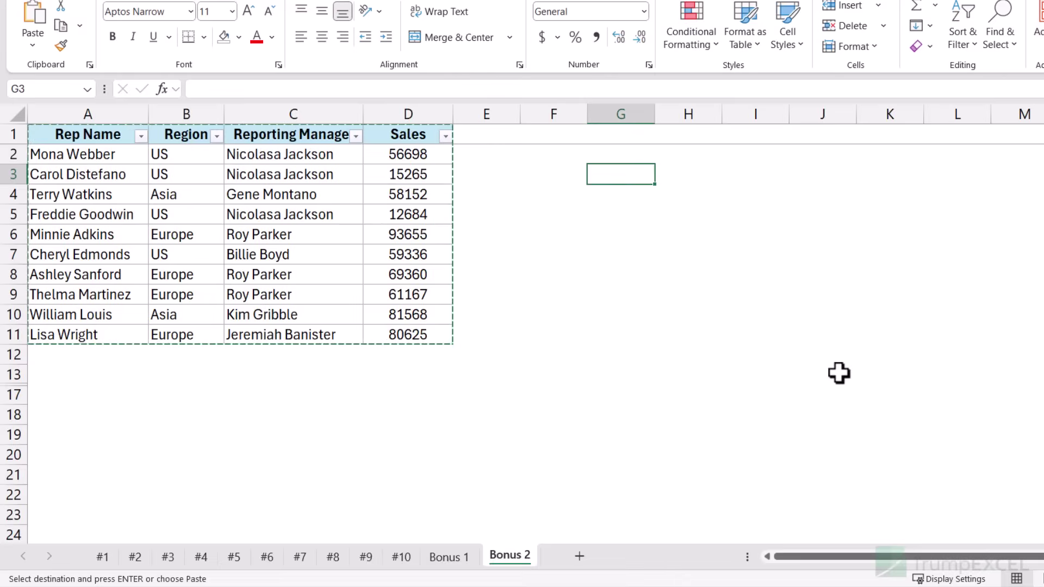
{"action": "key", "text": "ctrl+v"}
{"action": "key", "text": "ctrl"}
{"action": "key", "text": "v"}
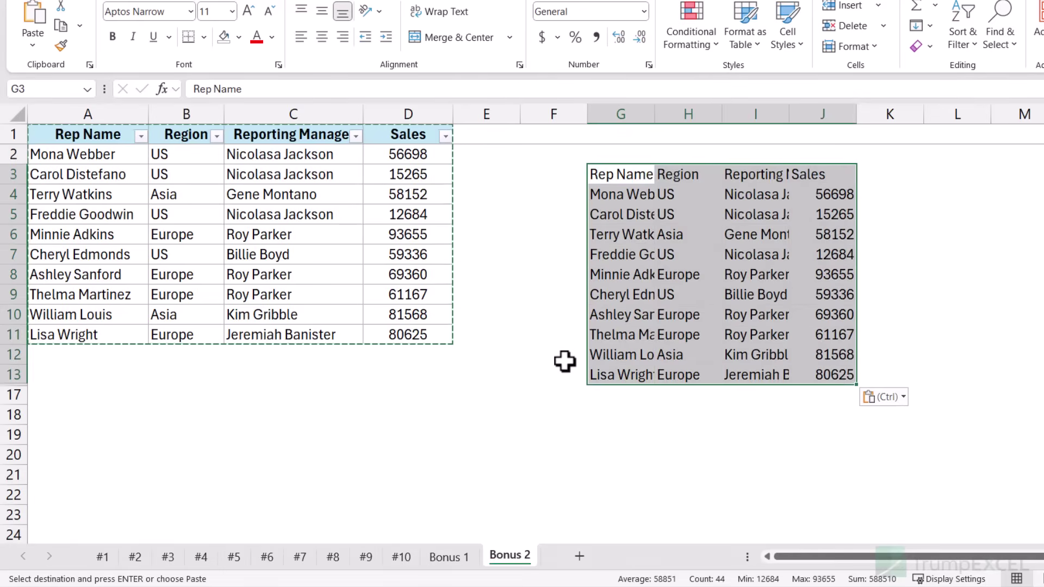
Change the table pasted at G3 to keep the source column widths, and undo the paste
{"action": "key", "text": "ctrl"}
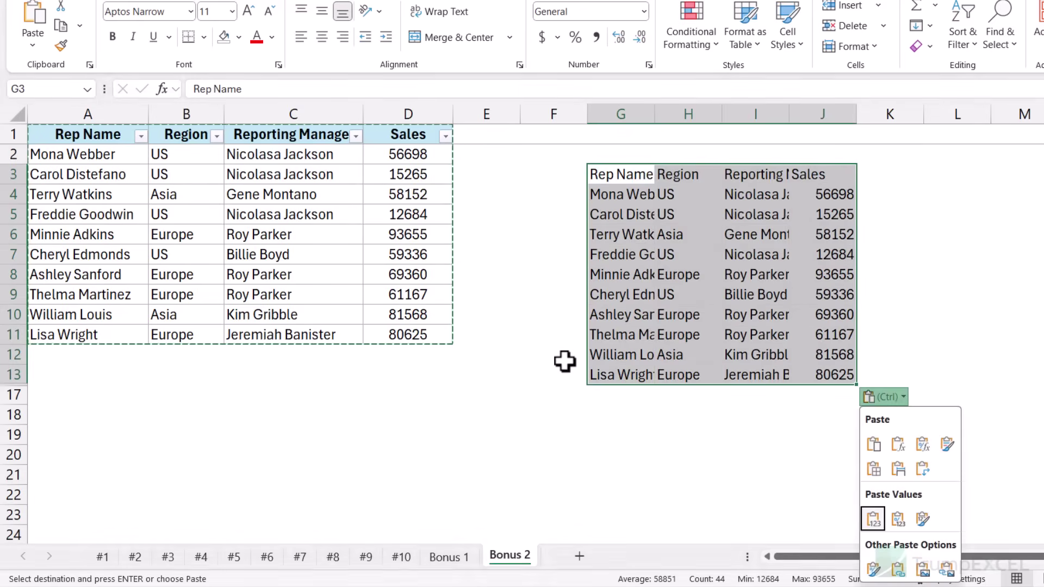
{"action": "key", "text": "w"}
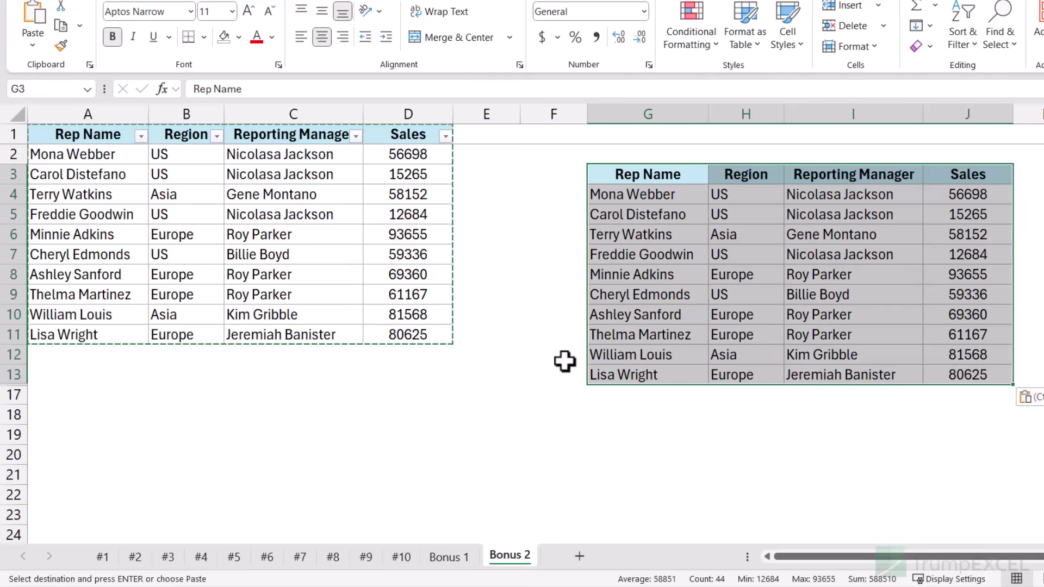
{"action": "key", "text": "ctrl+z"}
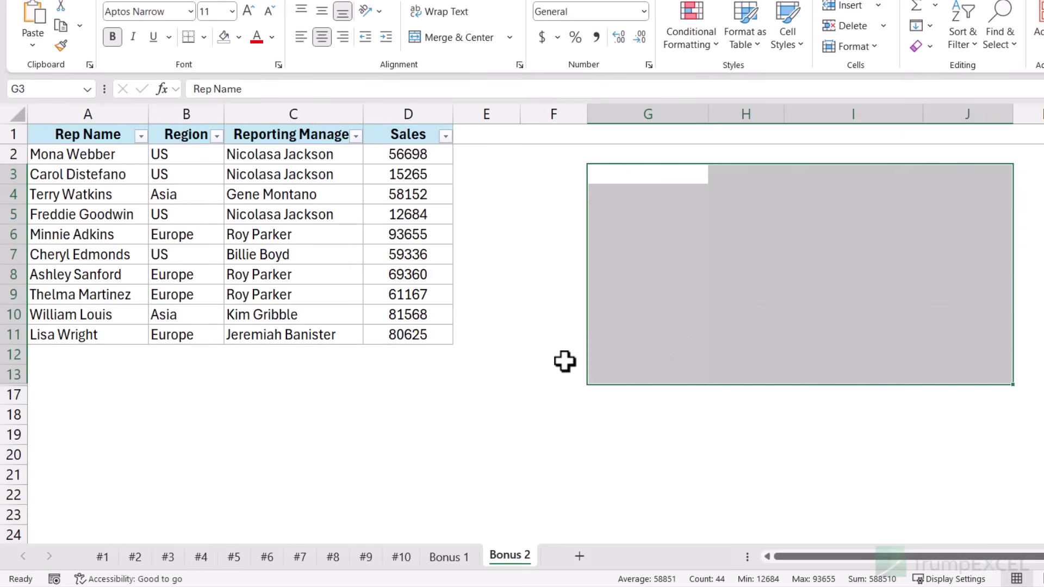
Copy table A1:D11, paste it at G3 as a linked picture, and move the picture so it starts in cell F3
{"action": "left_click_drag", "start_coordinate": [120, 137], "coordinate": [387, 331]}
{"action": "key", "text": "ctrl+c"}
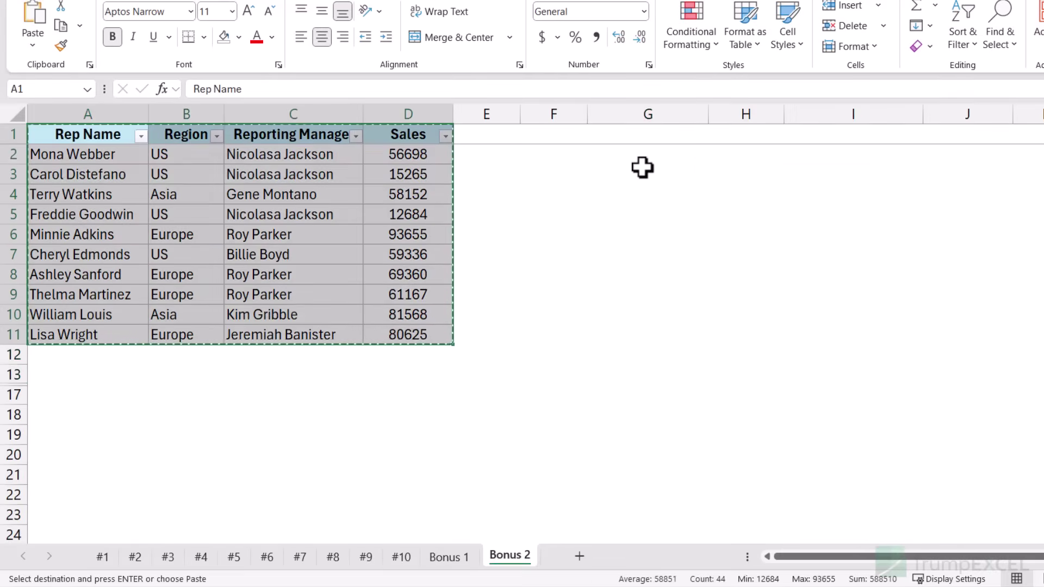
{"action": "left_click", "coordinate": [660, 176]}
{"action": "key", "text": "ctrl+v"}
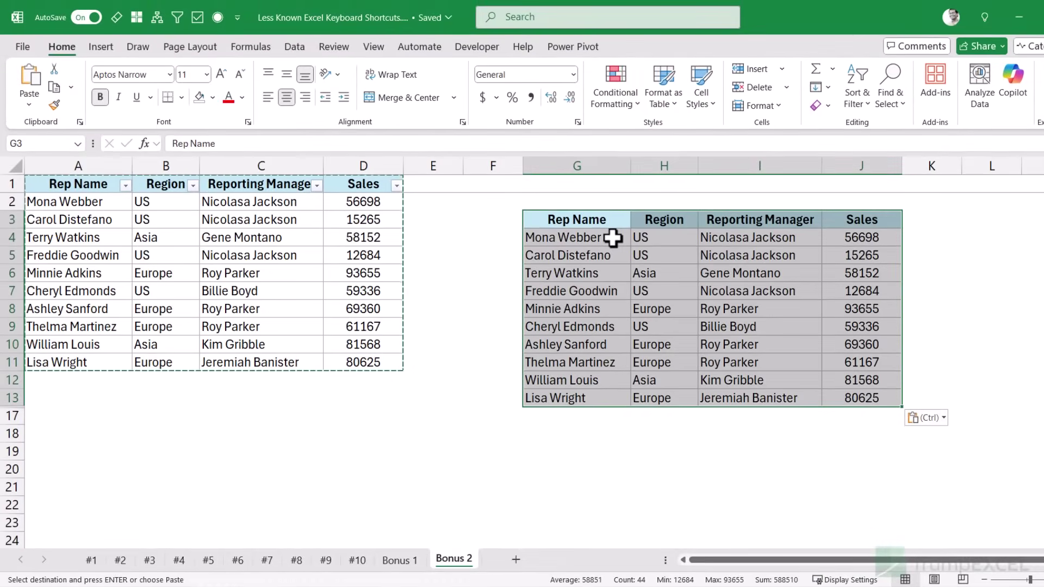
{"action": "key", "text": "ctrl"}
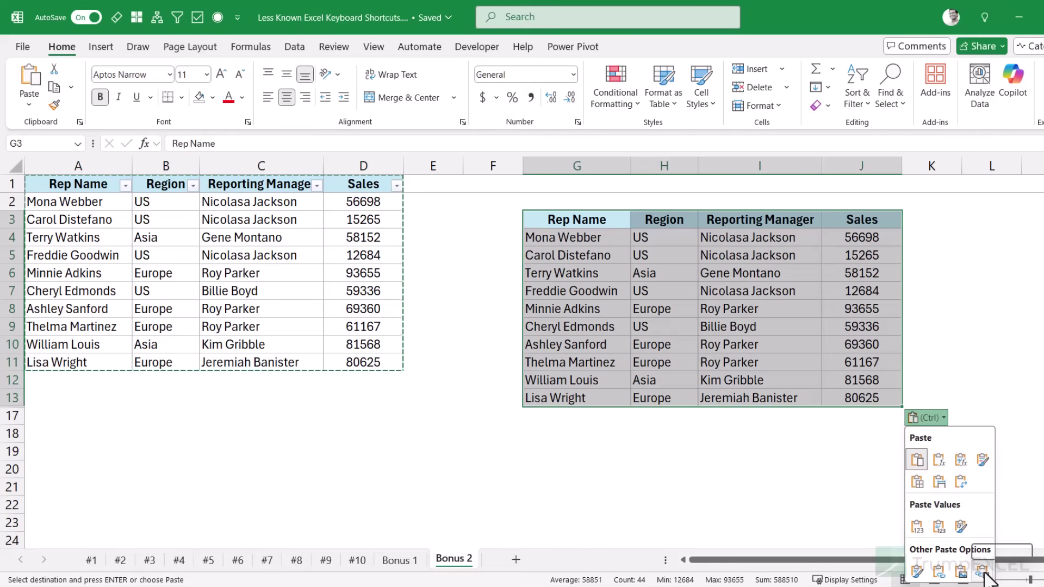
{"action": "key", "text": "i"}
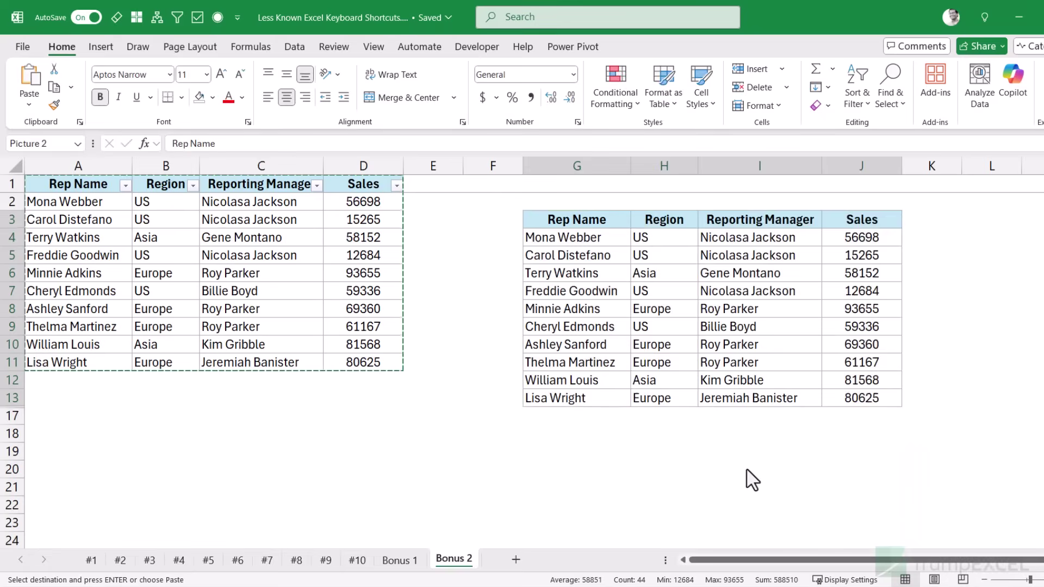
{"action": "left_click_drag", "start_coordinate": [658, 303], "coordinate": [602, 309]}
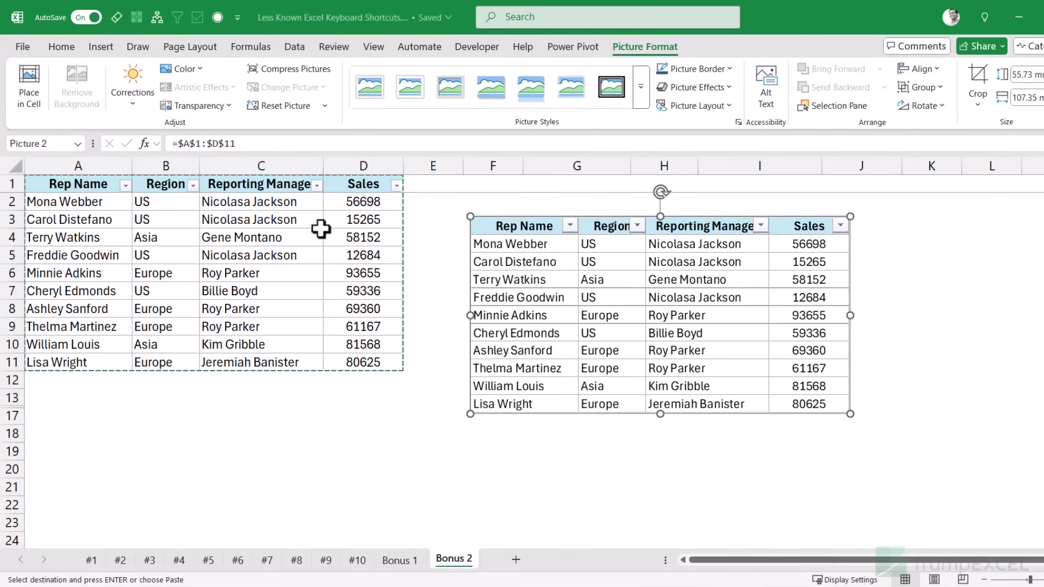
Fill the Sales values D2:D11 in the source table with standard yellow
{"action": "left_click_drag", "start_coordinate": [331, 204], "coordinate": [346, 361]}
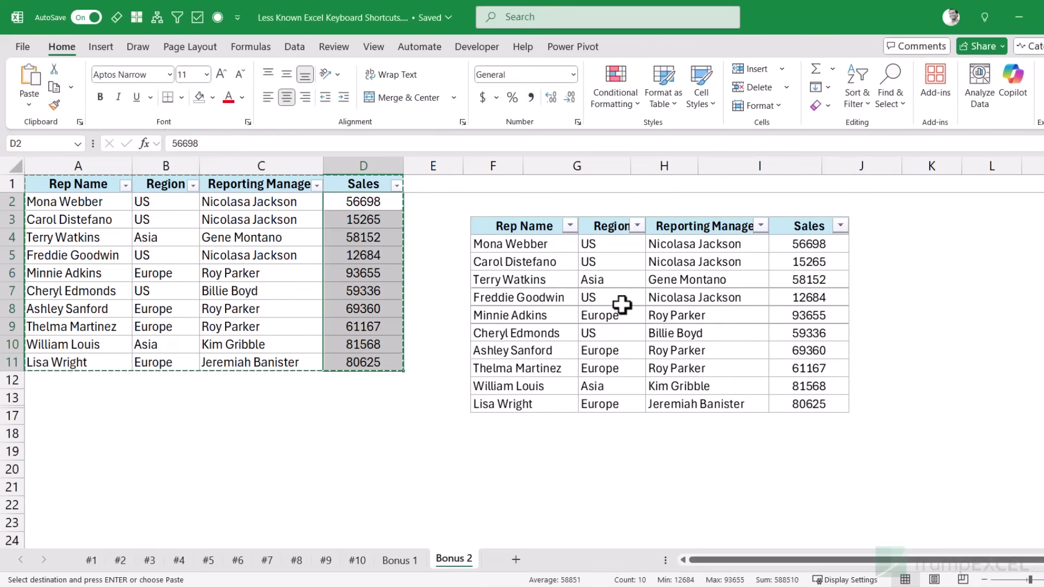
{"action": "left_click", "coordinate": [213, 99]}
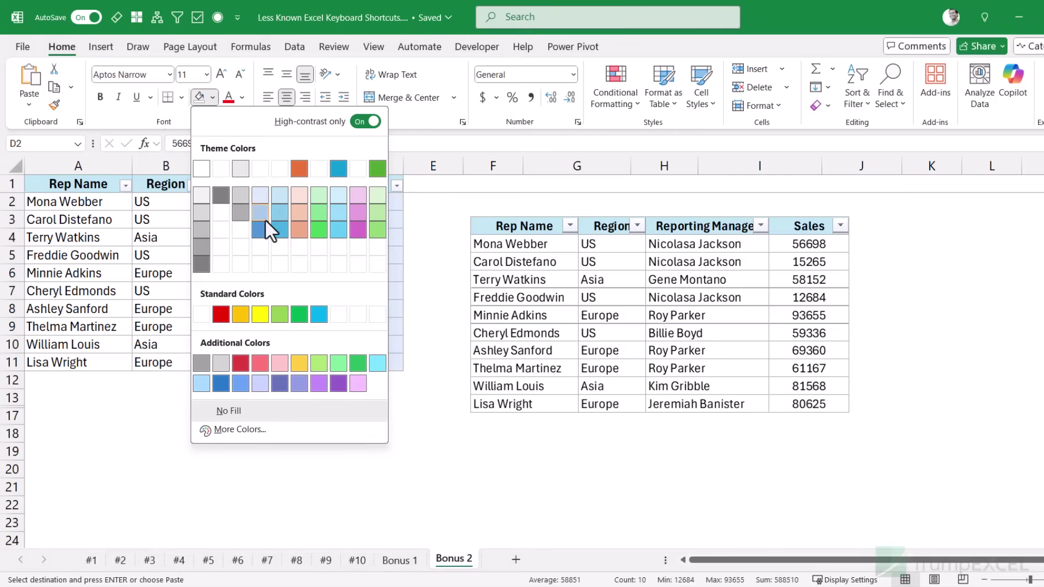
{"action": "left_click", "coordinate": [260, 314]}
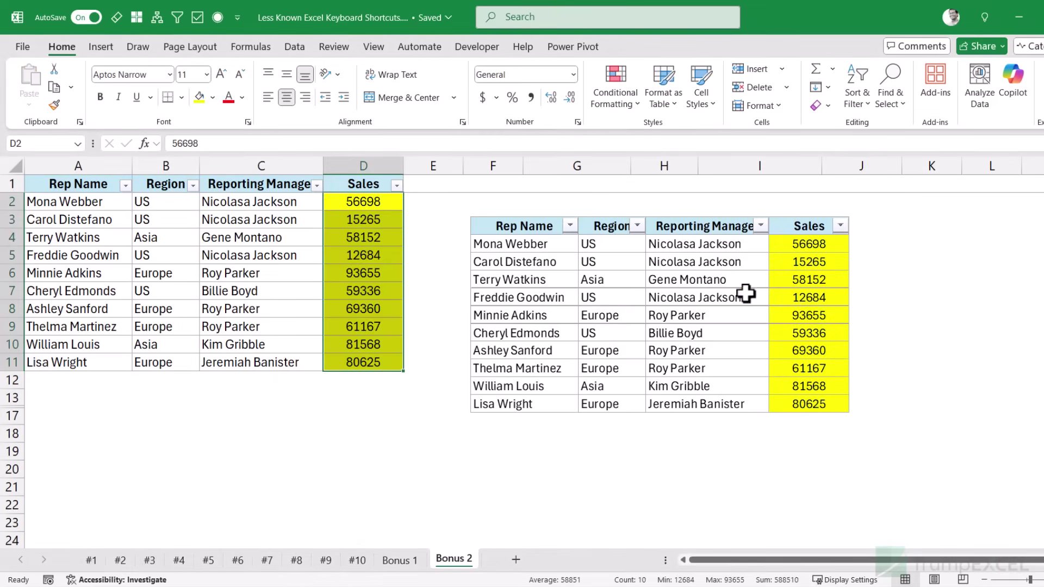
Change the region in cell B3 of the source table to Asia
{"action": "left_click", "coordinate": [147, 219]}
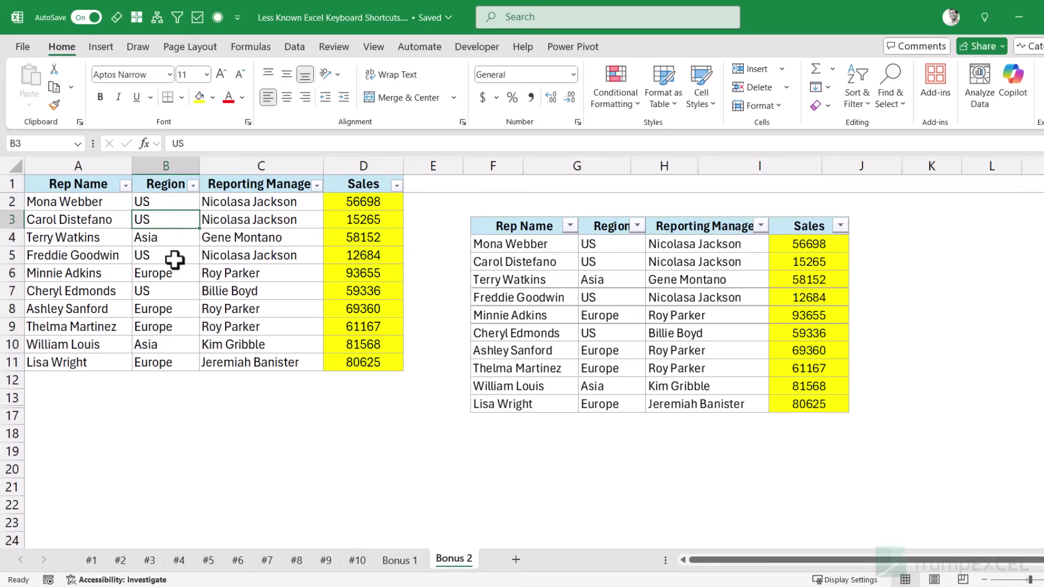
{"action": "type", "text": "Asia"}
{"action": "key", "text": "Return"}
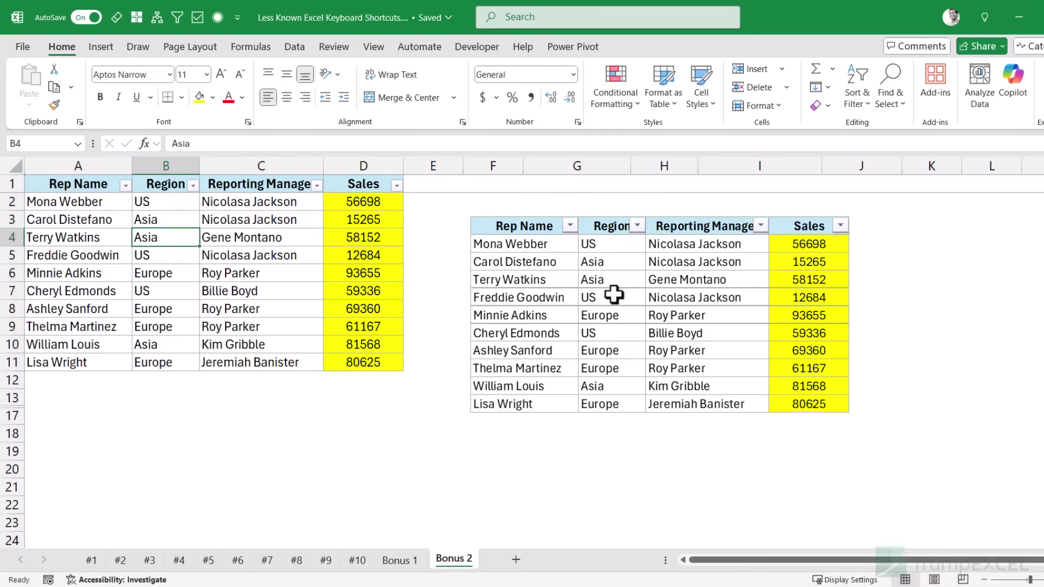